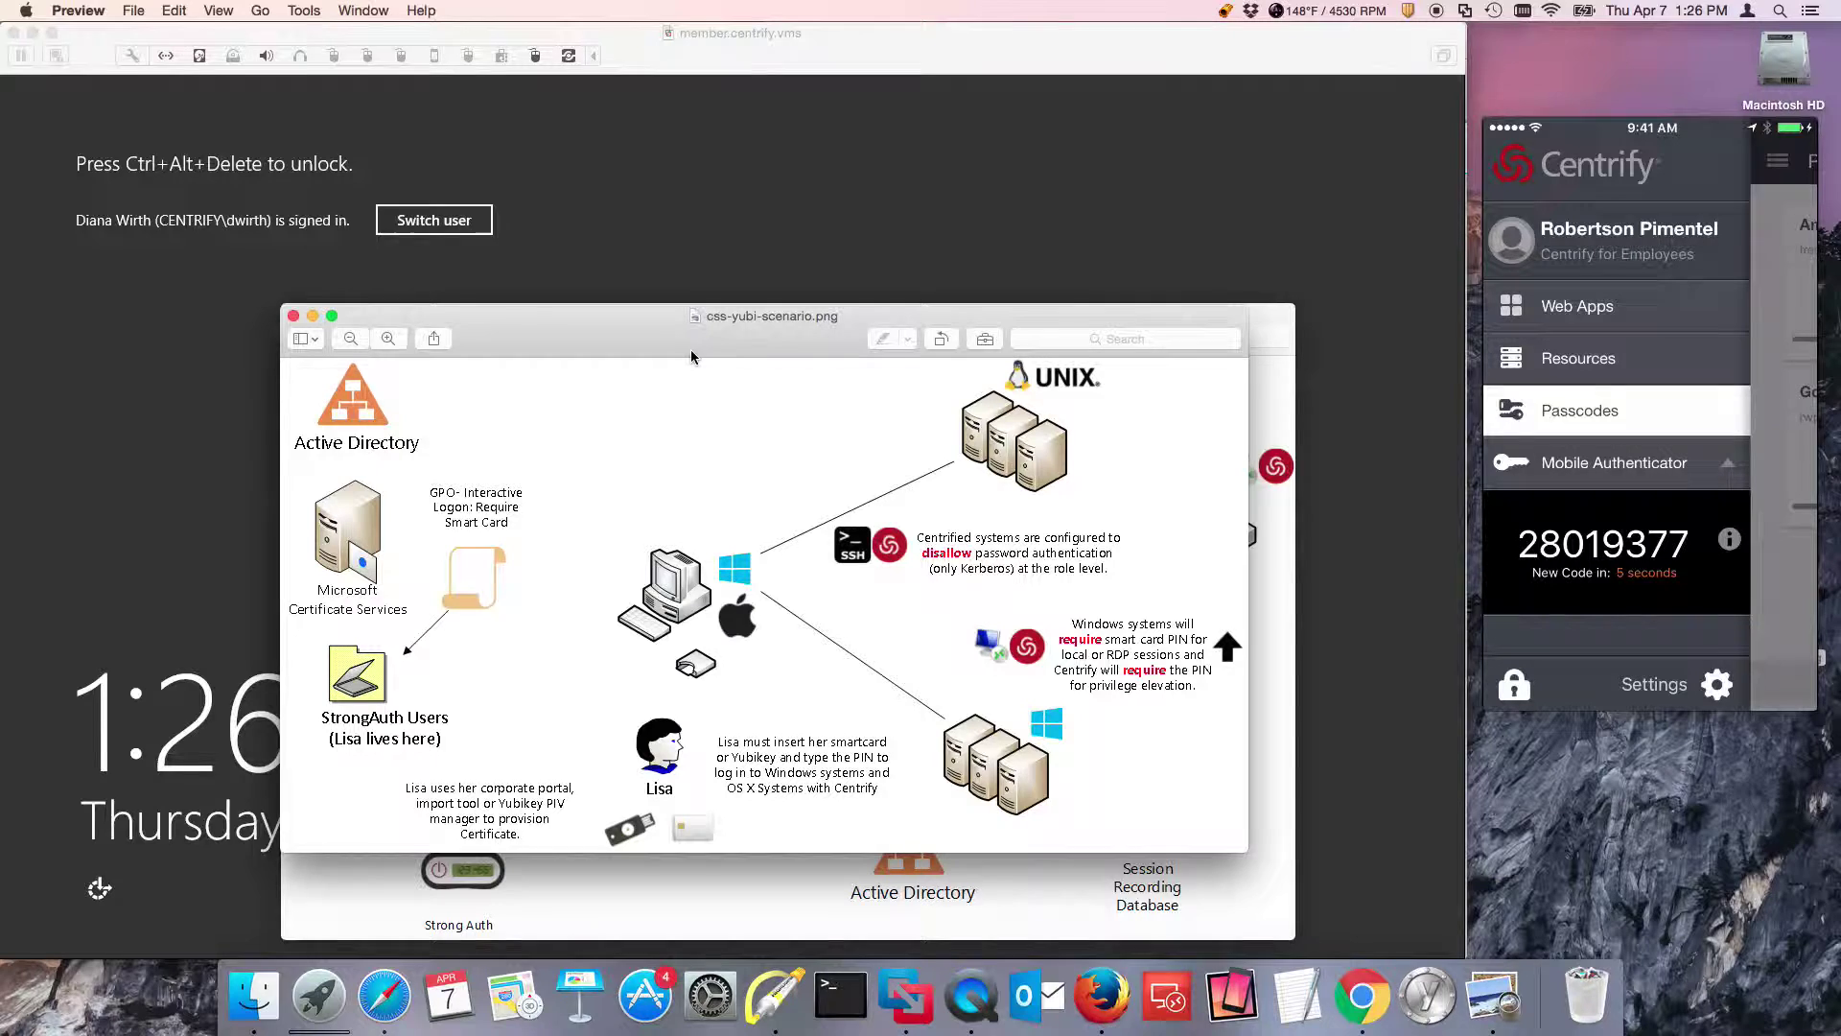
Move the YubiKey scenario diagram up and right, then bring the mizuho.png architecture diagram forward.
drag(692, 355, 767, 218)
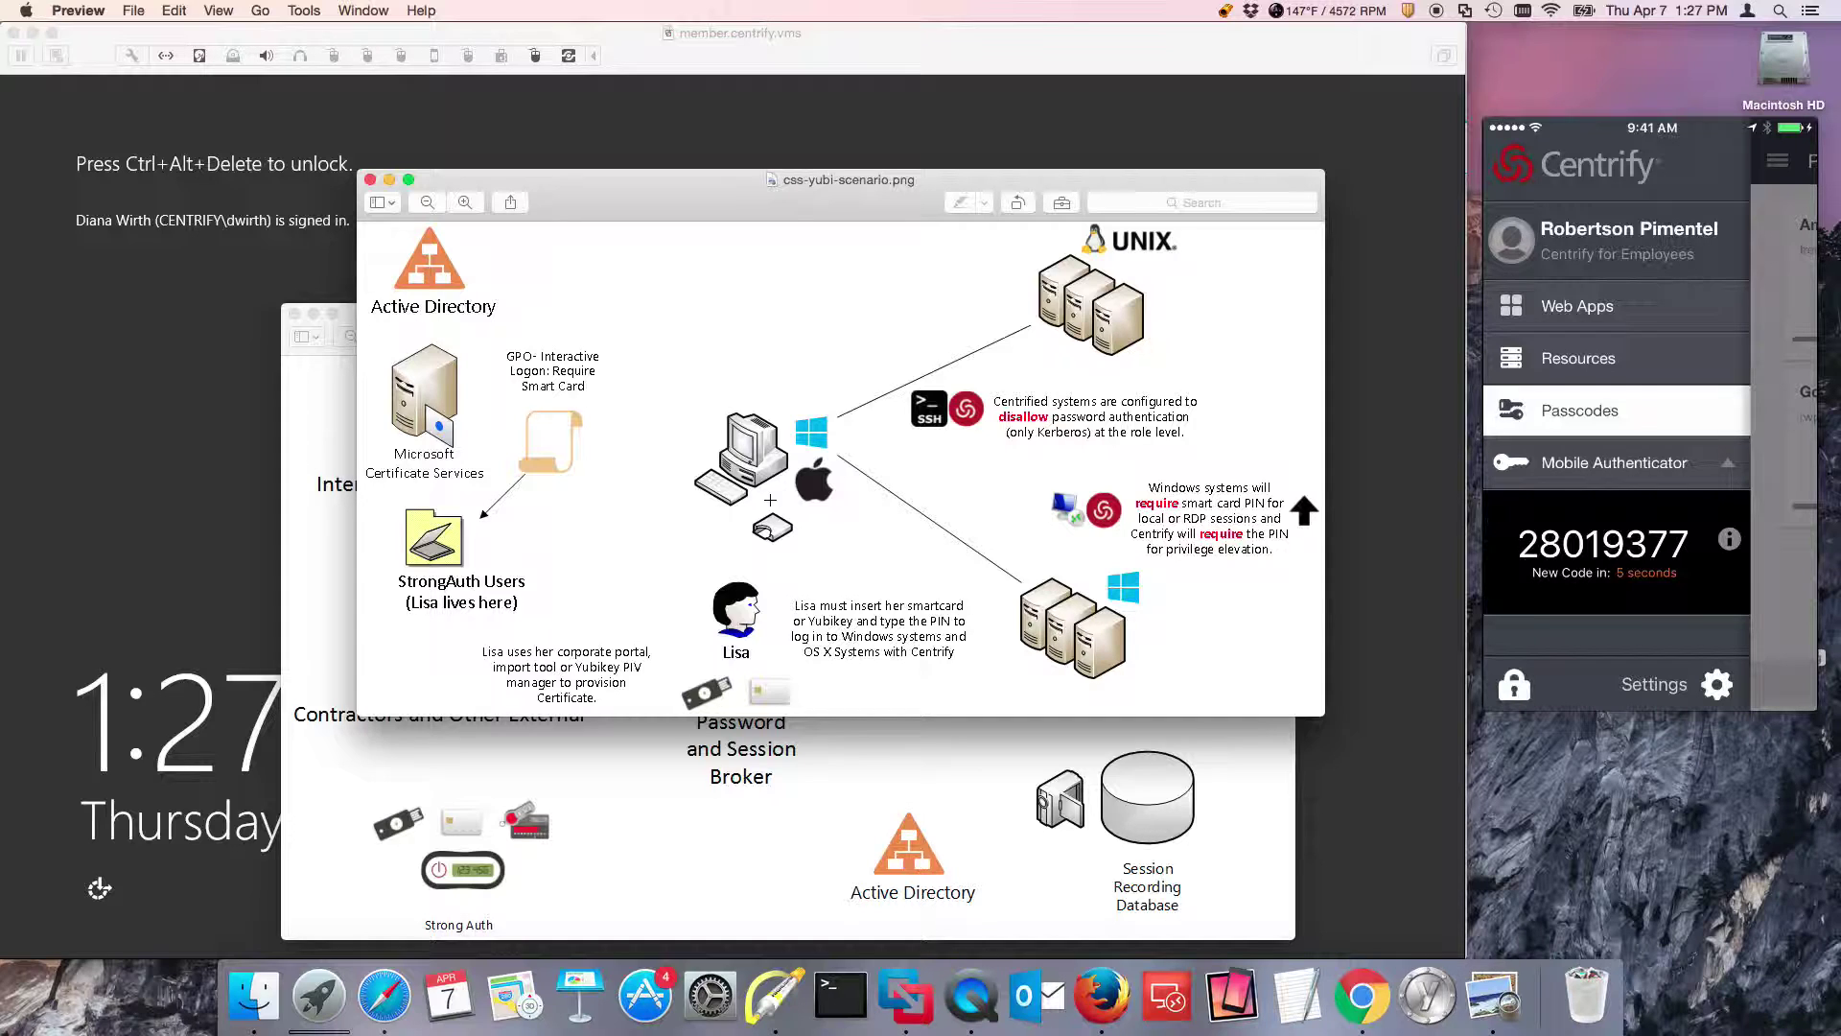
click(734, 799)
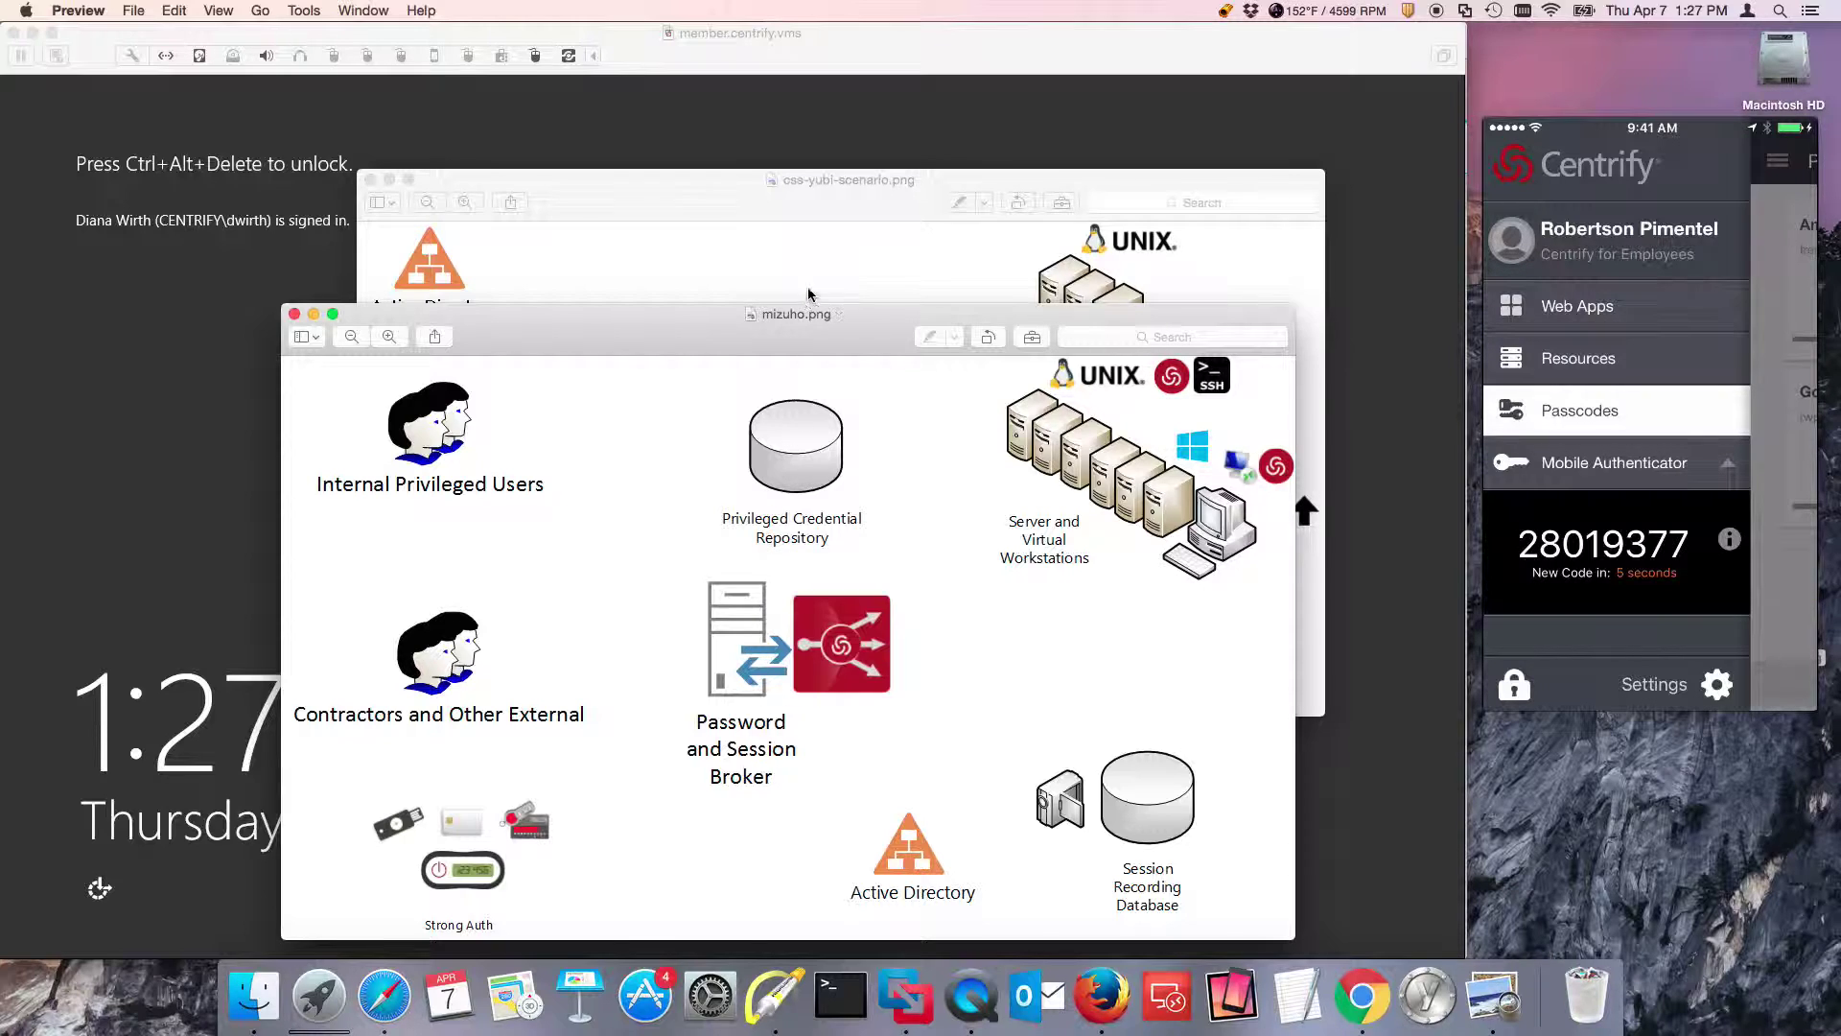
Switch to the dc.centrify.vms VM, then back to the locked member.centrify.vms server.
click(767, 163)
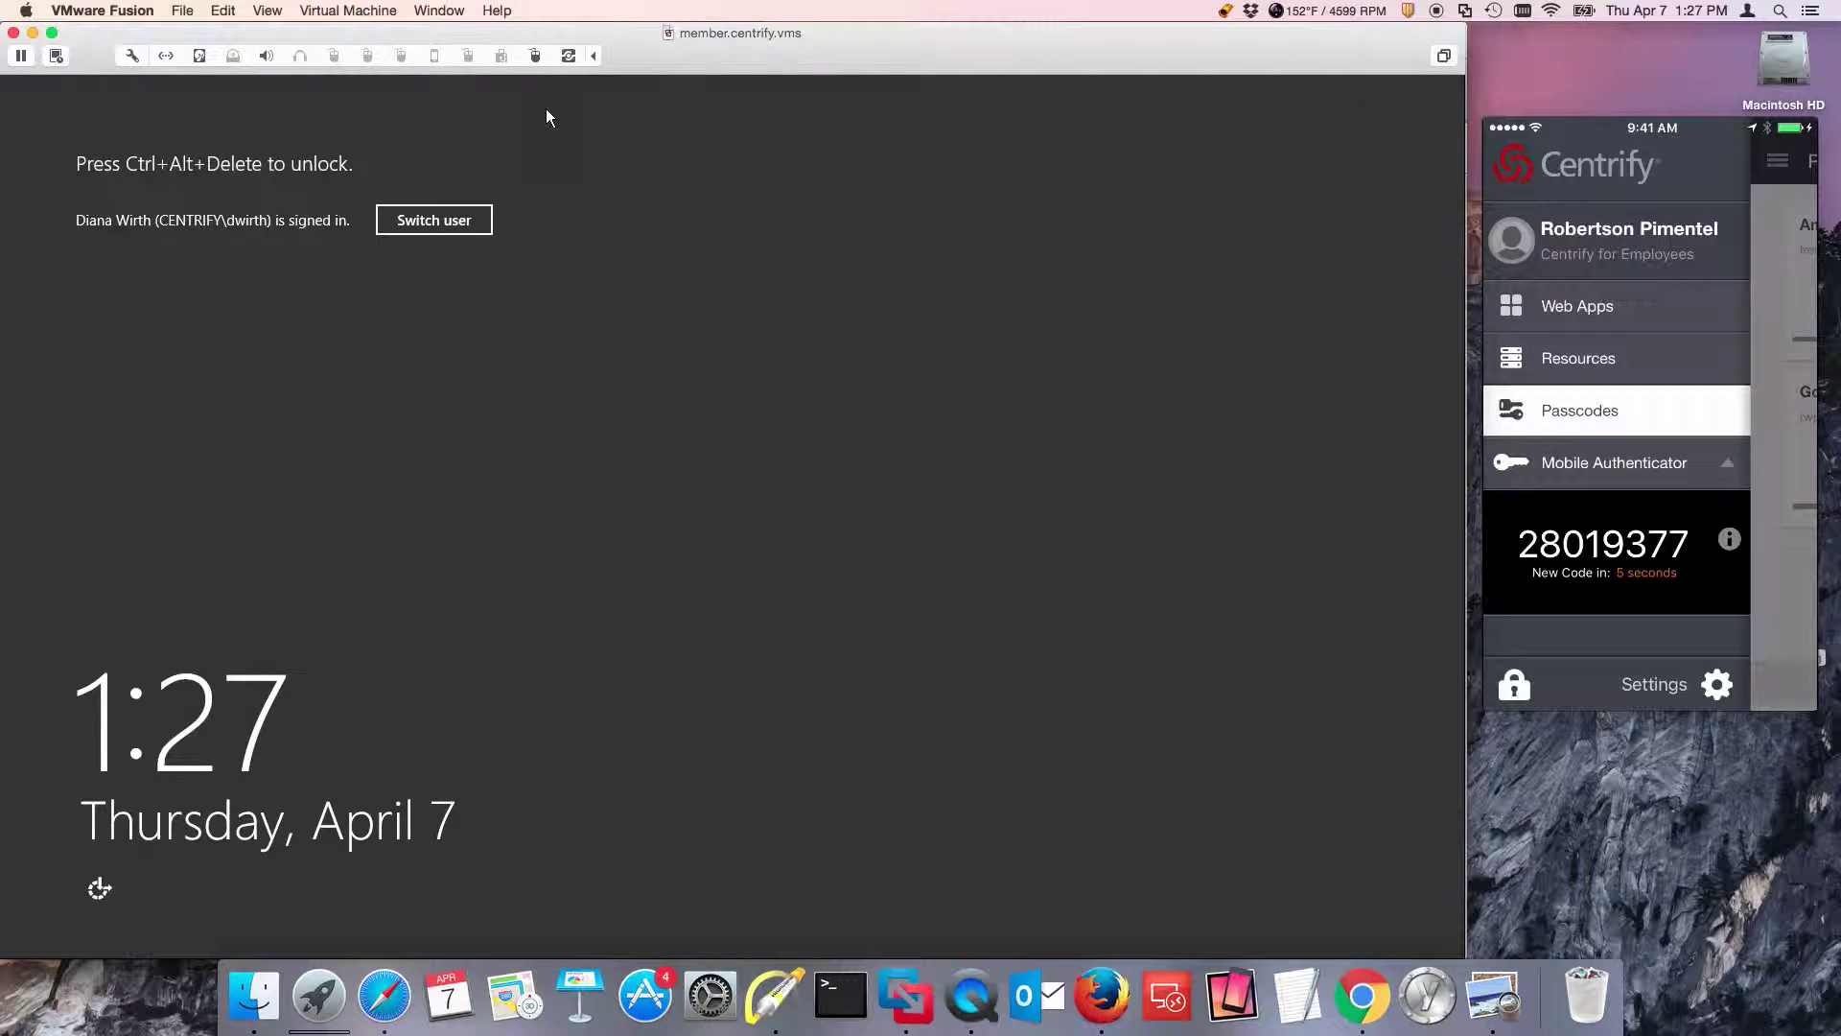
click(439, 11)
click(585, 201)
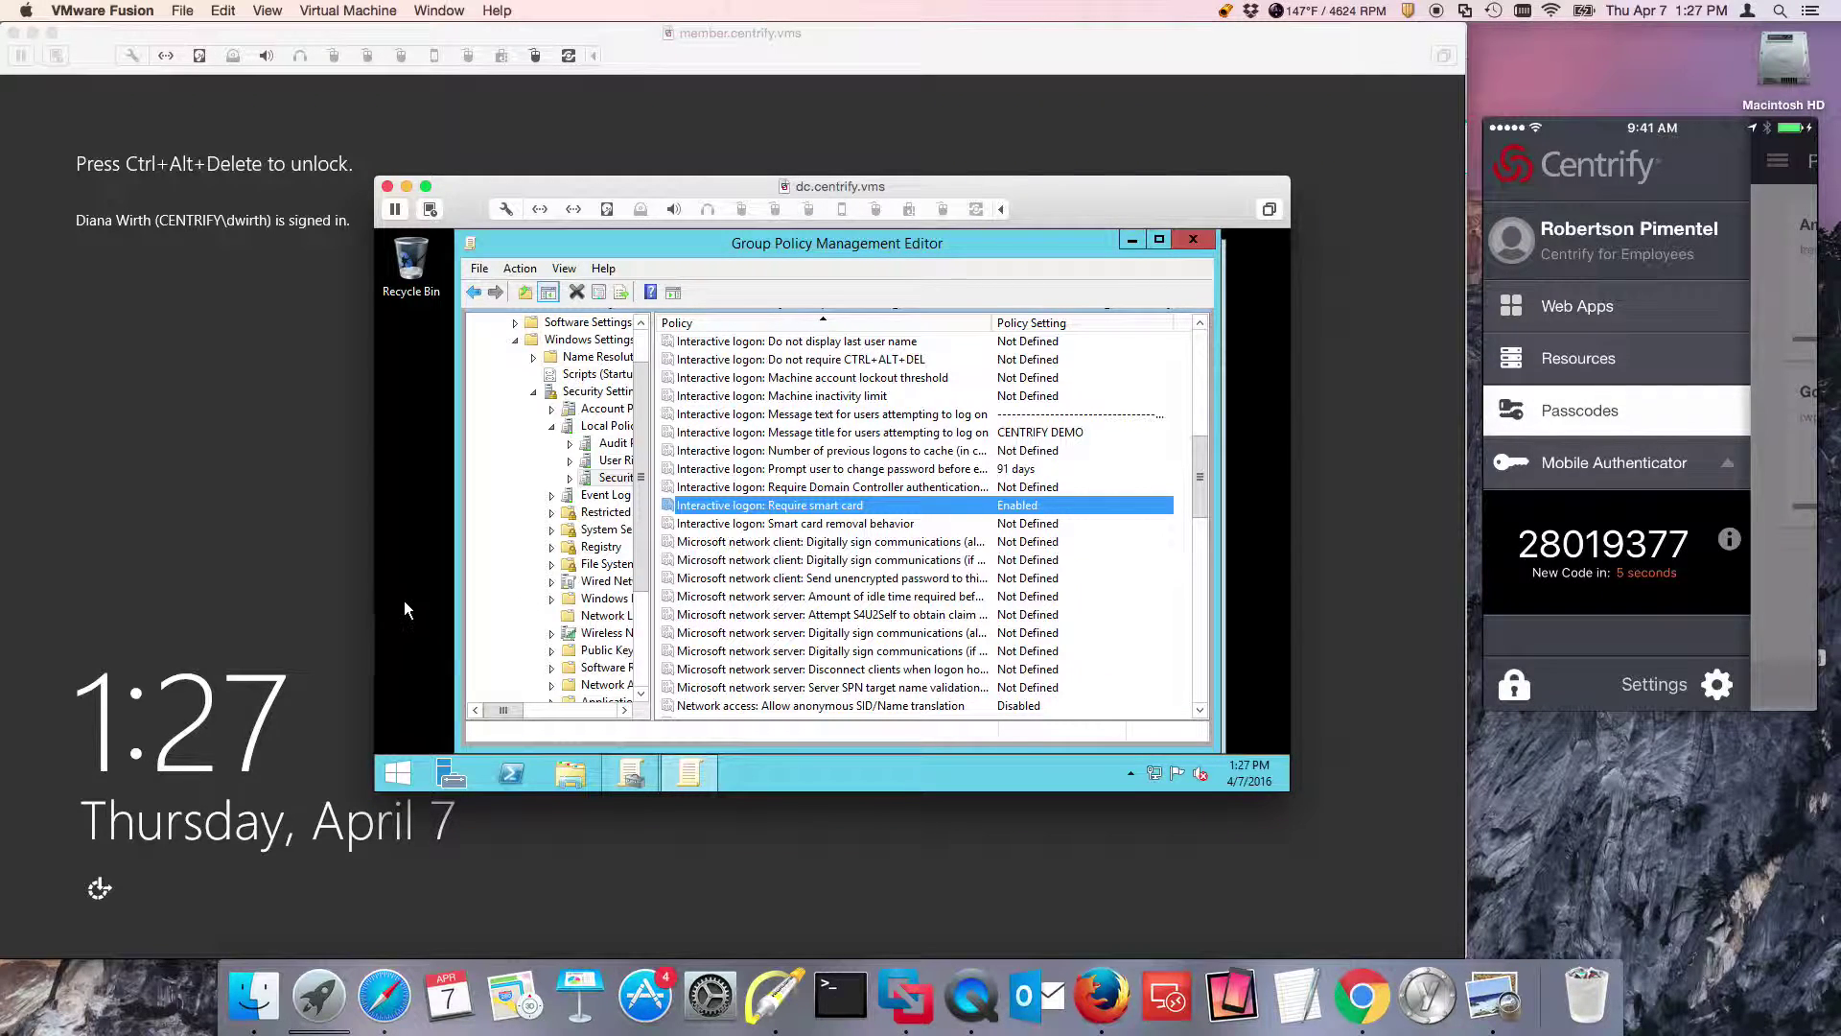
click(288, 533)
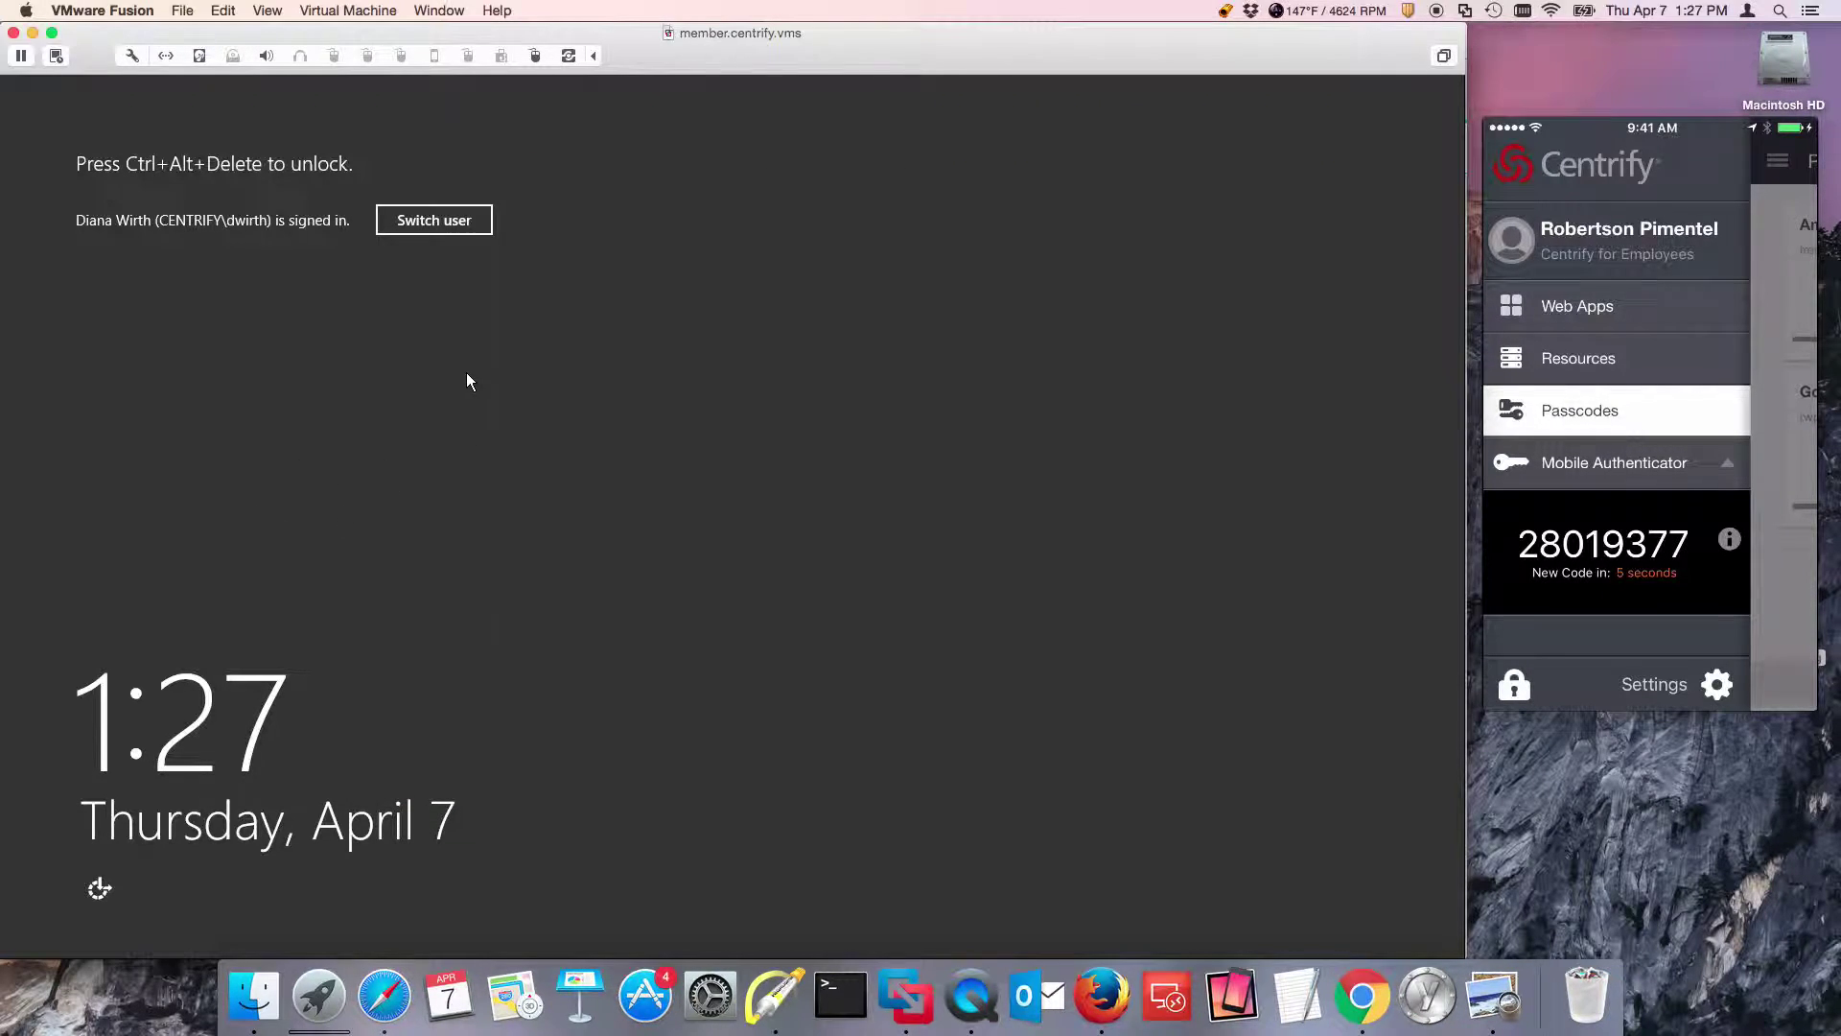
Try a password sign-in on the member server and dismiss the smart-card-required refusal.
key(ctrl+alt+Delete)
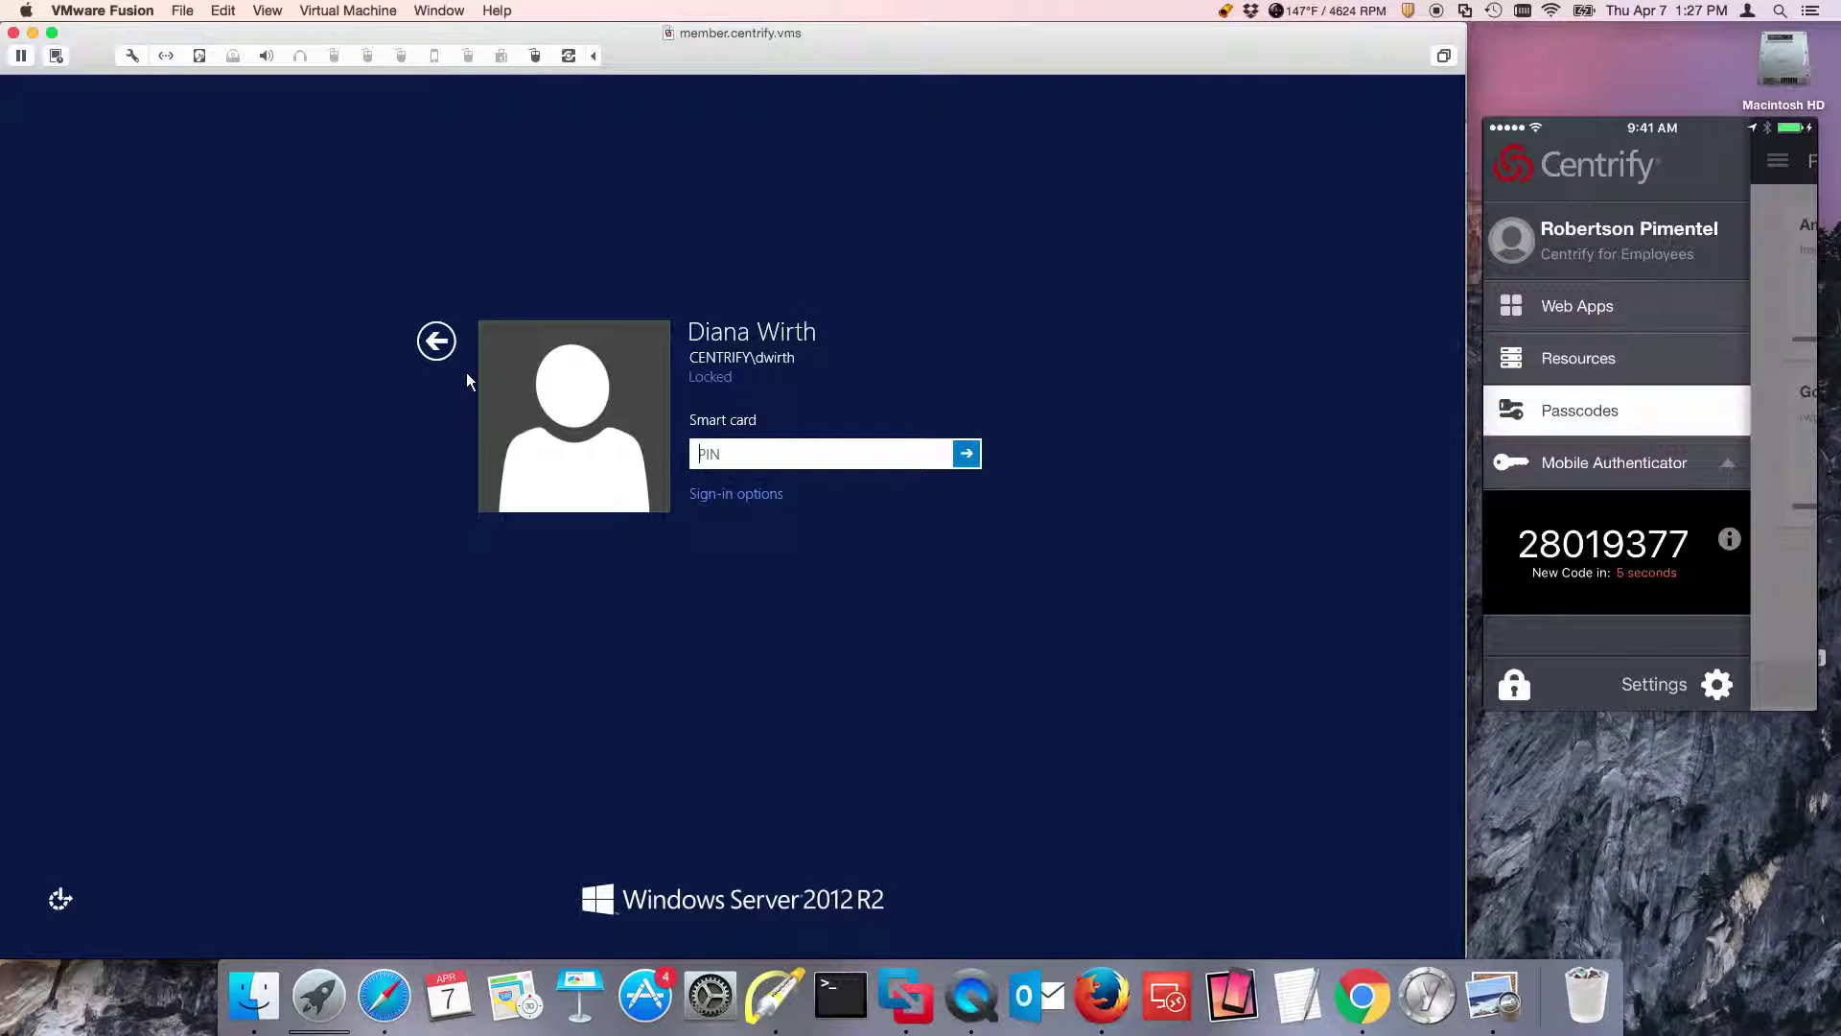
click(721, 493)
click(718, 543)
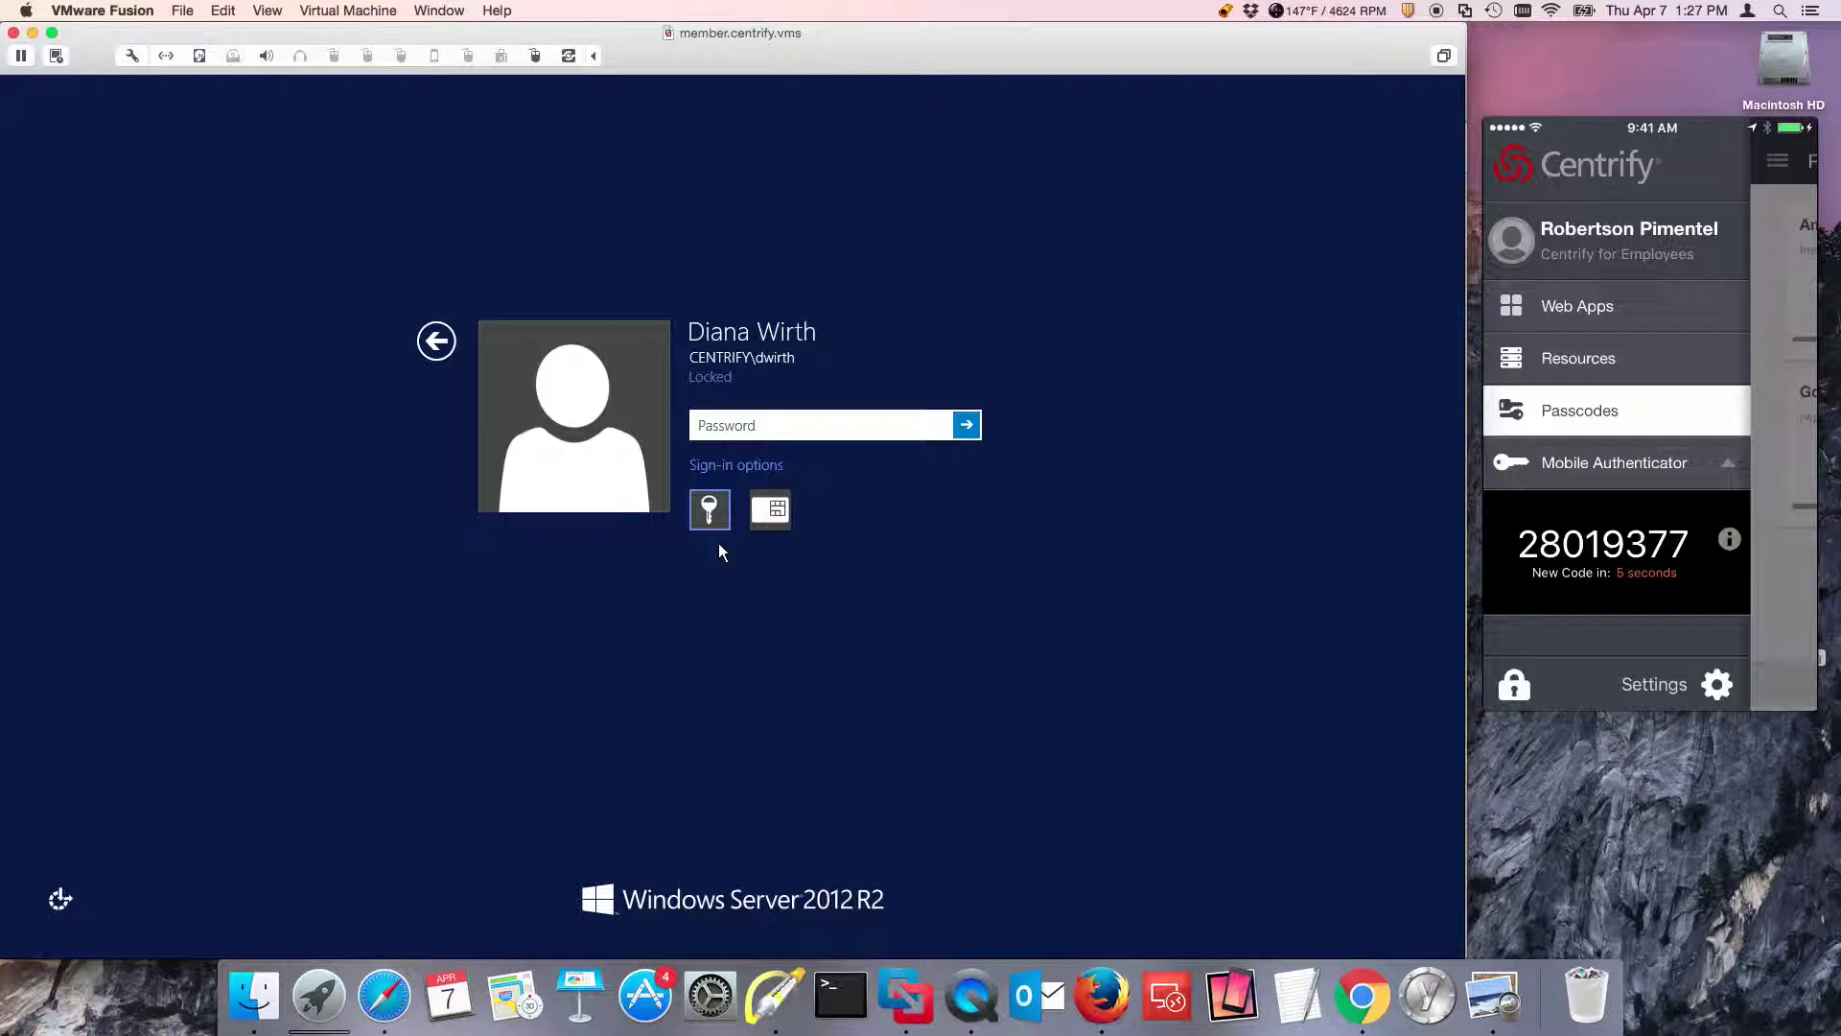
text(••••••••)
key(Return)
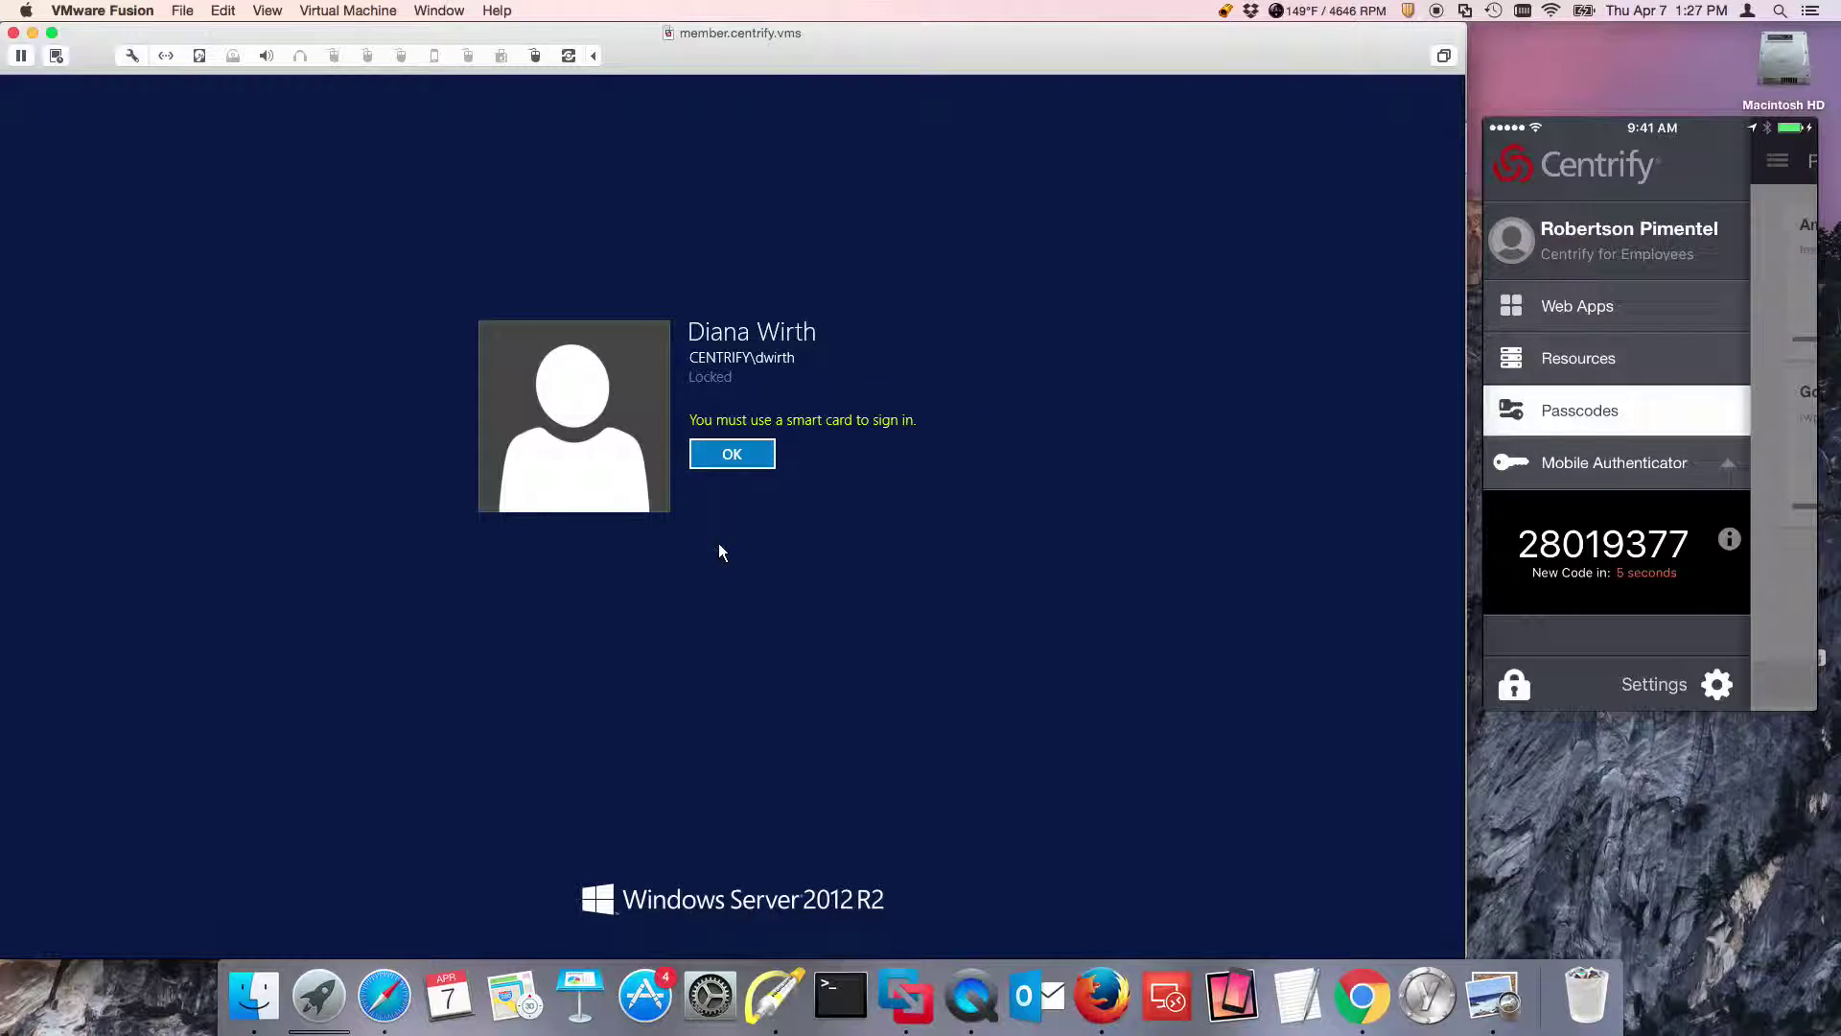
click(726, 457)
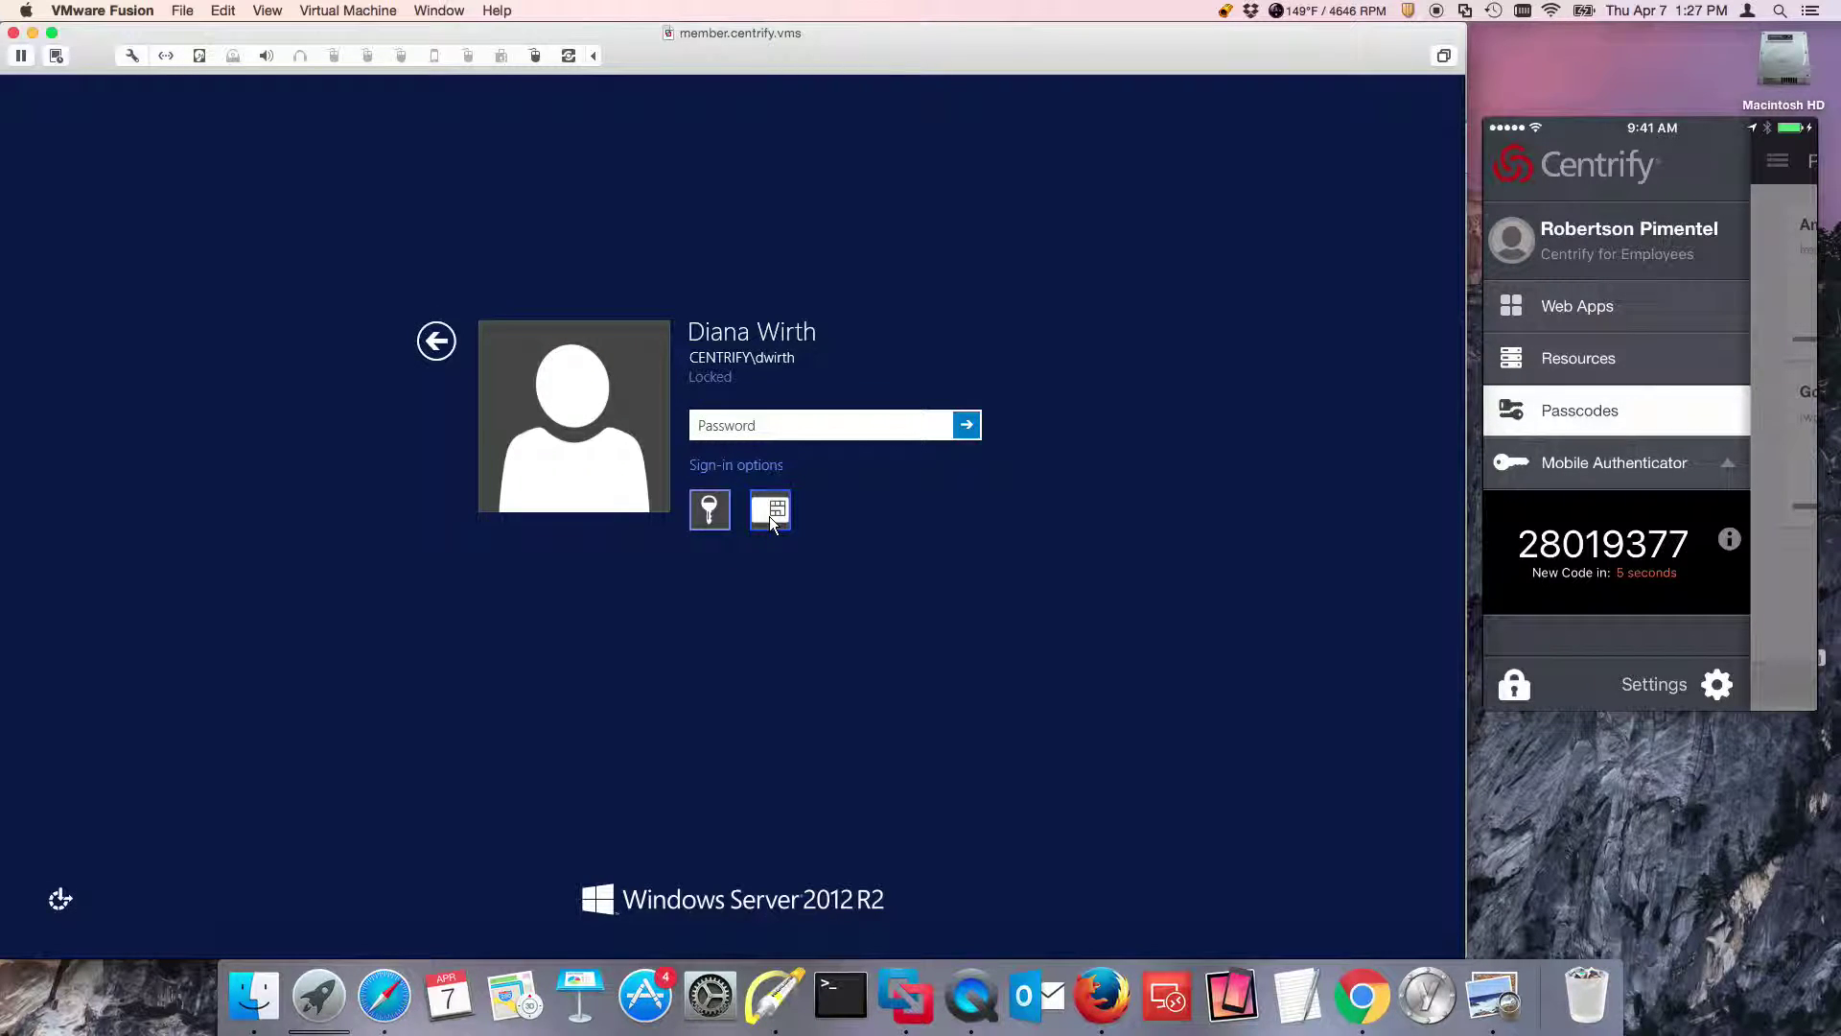
Unlock the member server by signing in with the smart card PIN.
click(775, 537)
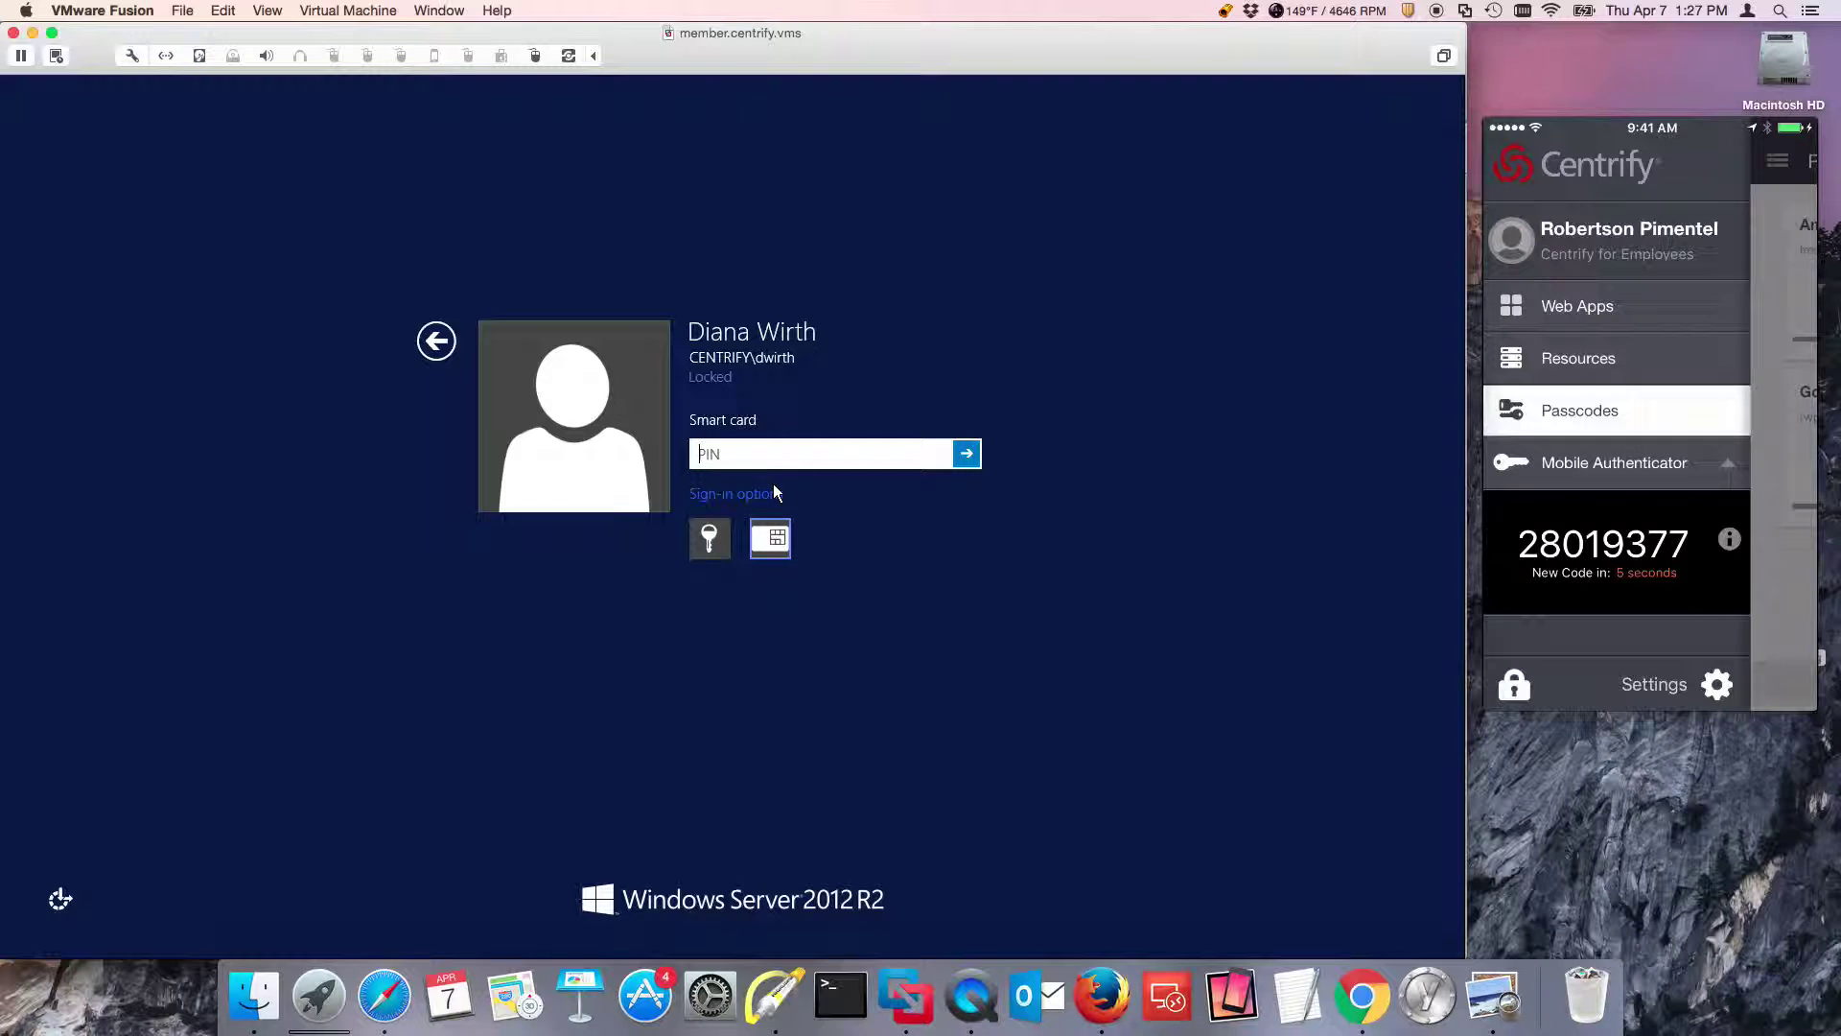
text(••••)
key(Return)
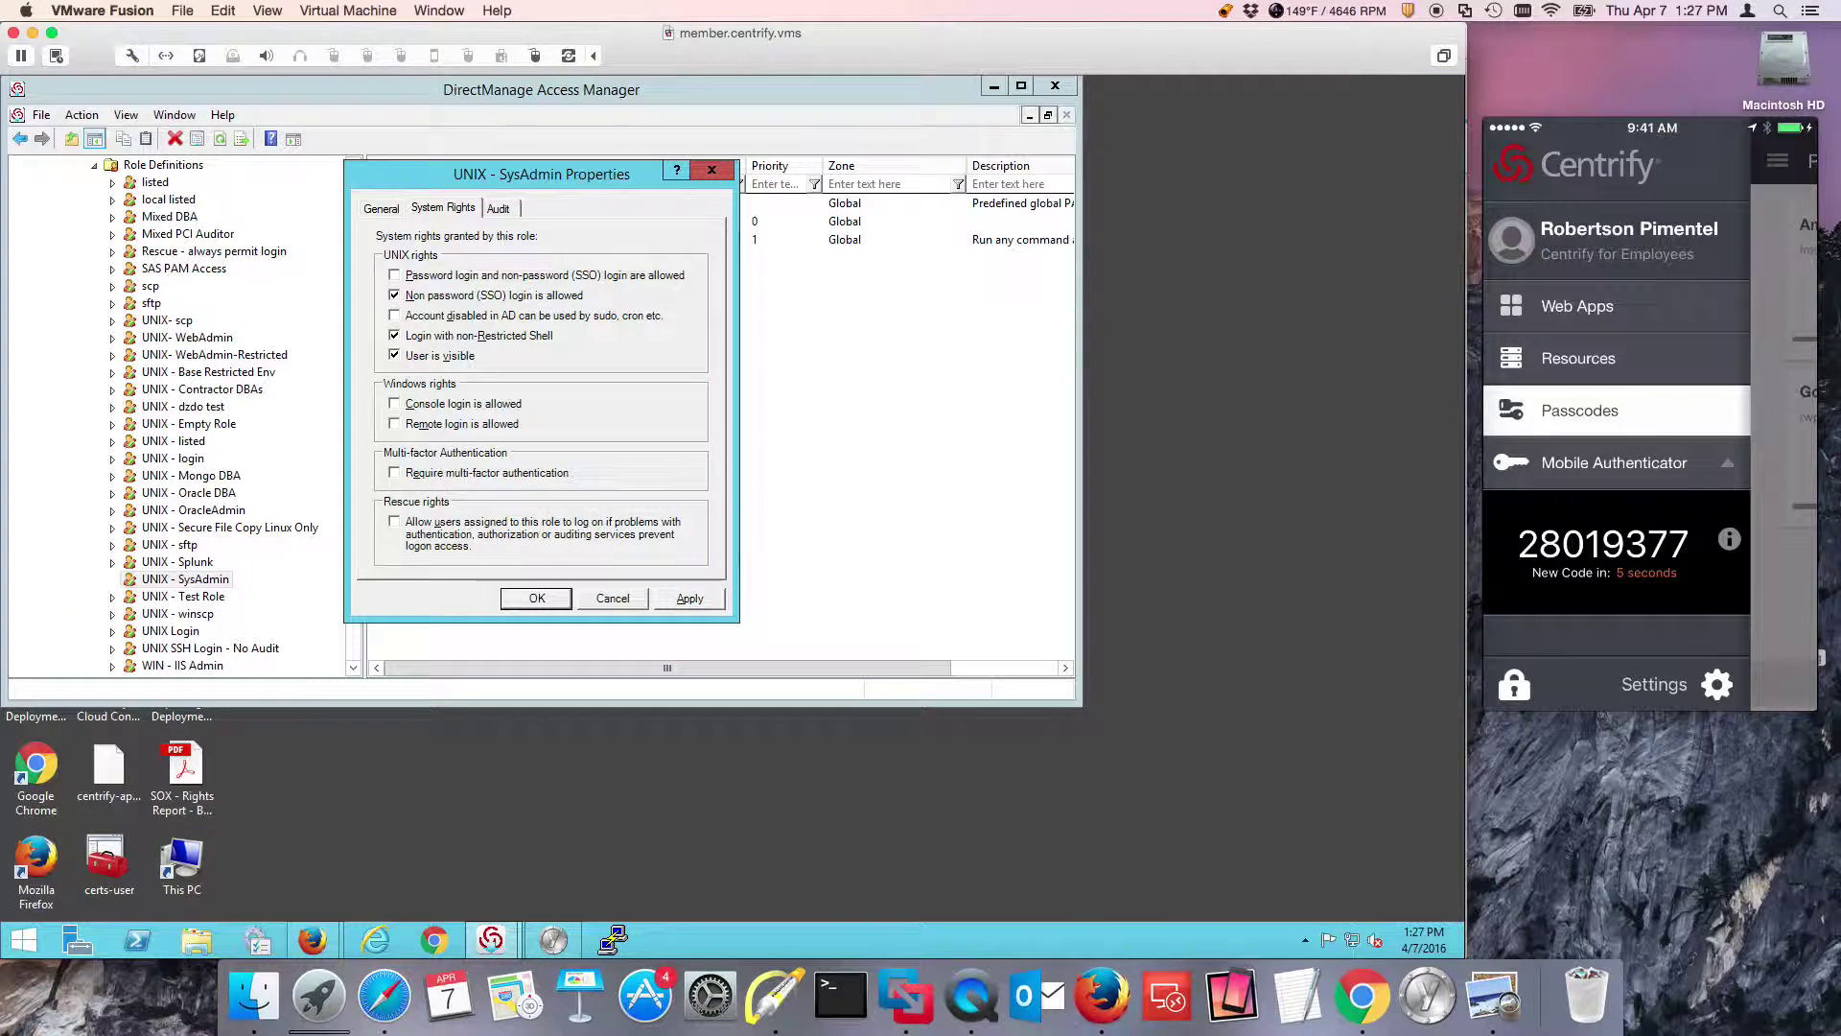
click(535, 57)
click(740, 52)
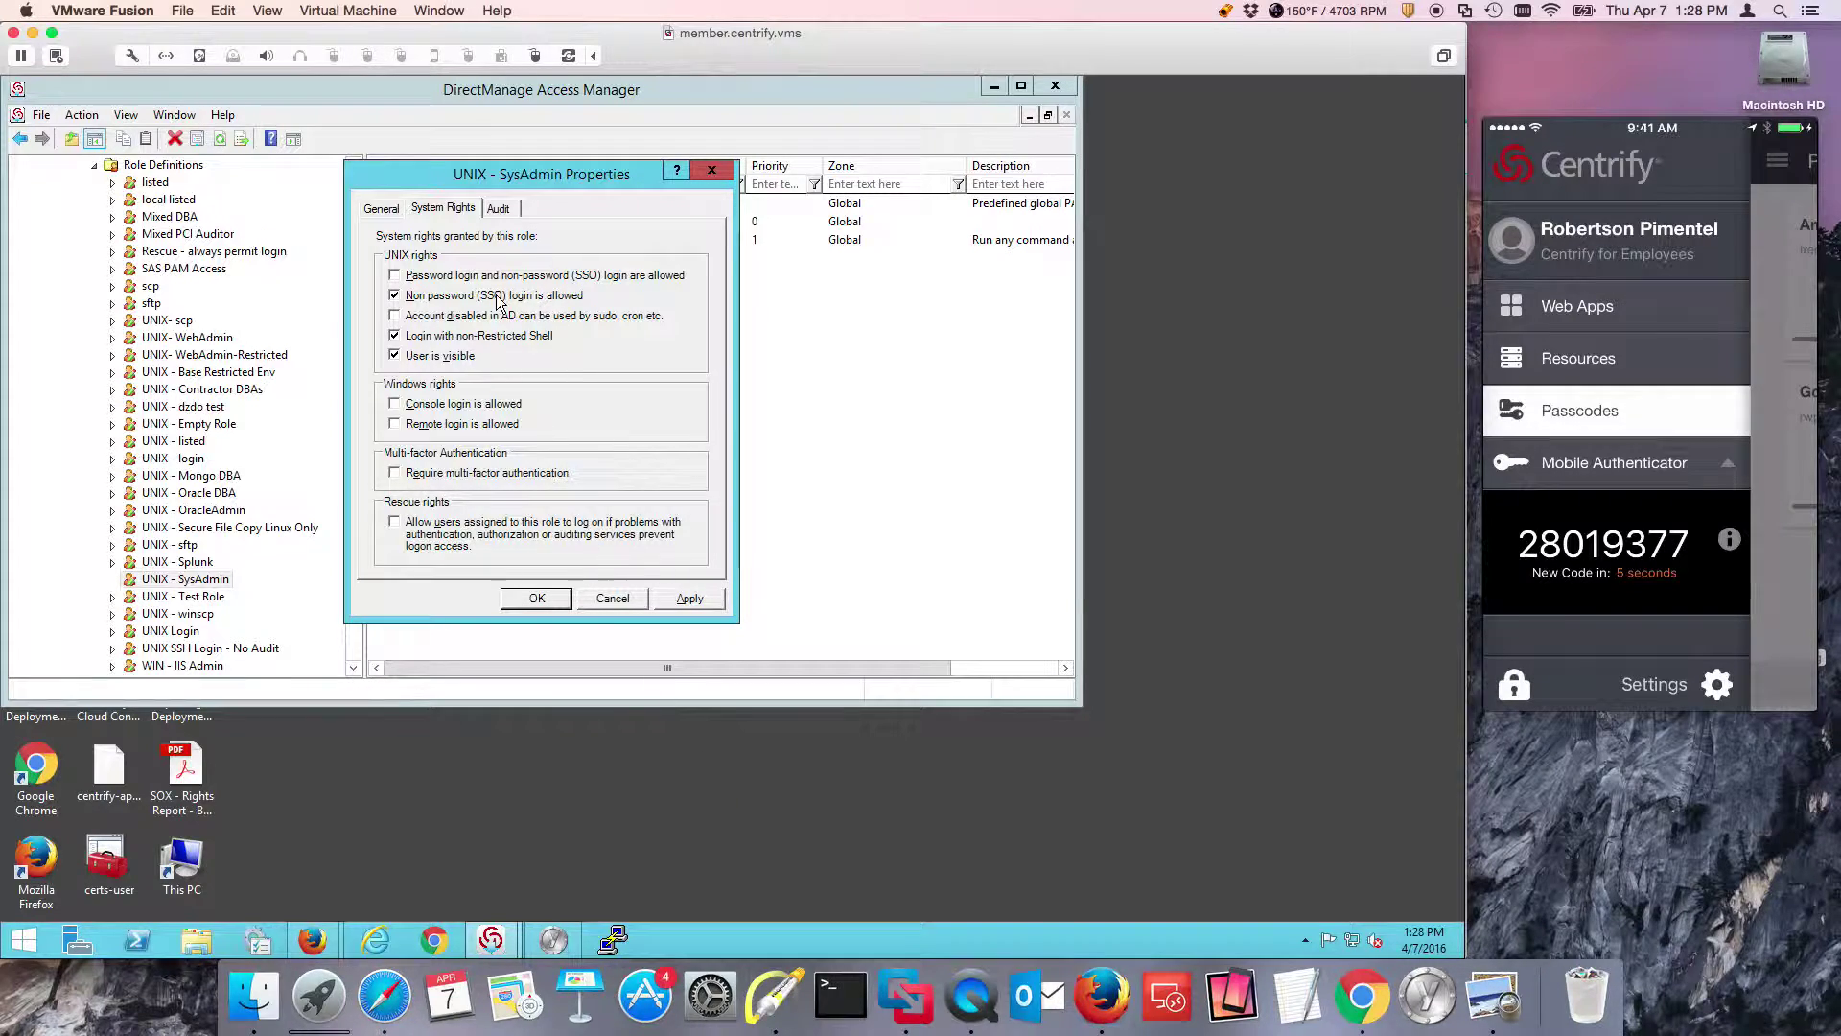
Attempt a user name login on the engcen6 console, see it refused, and return to the member server.
click(423, 11)
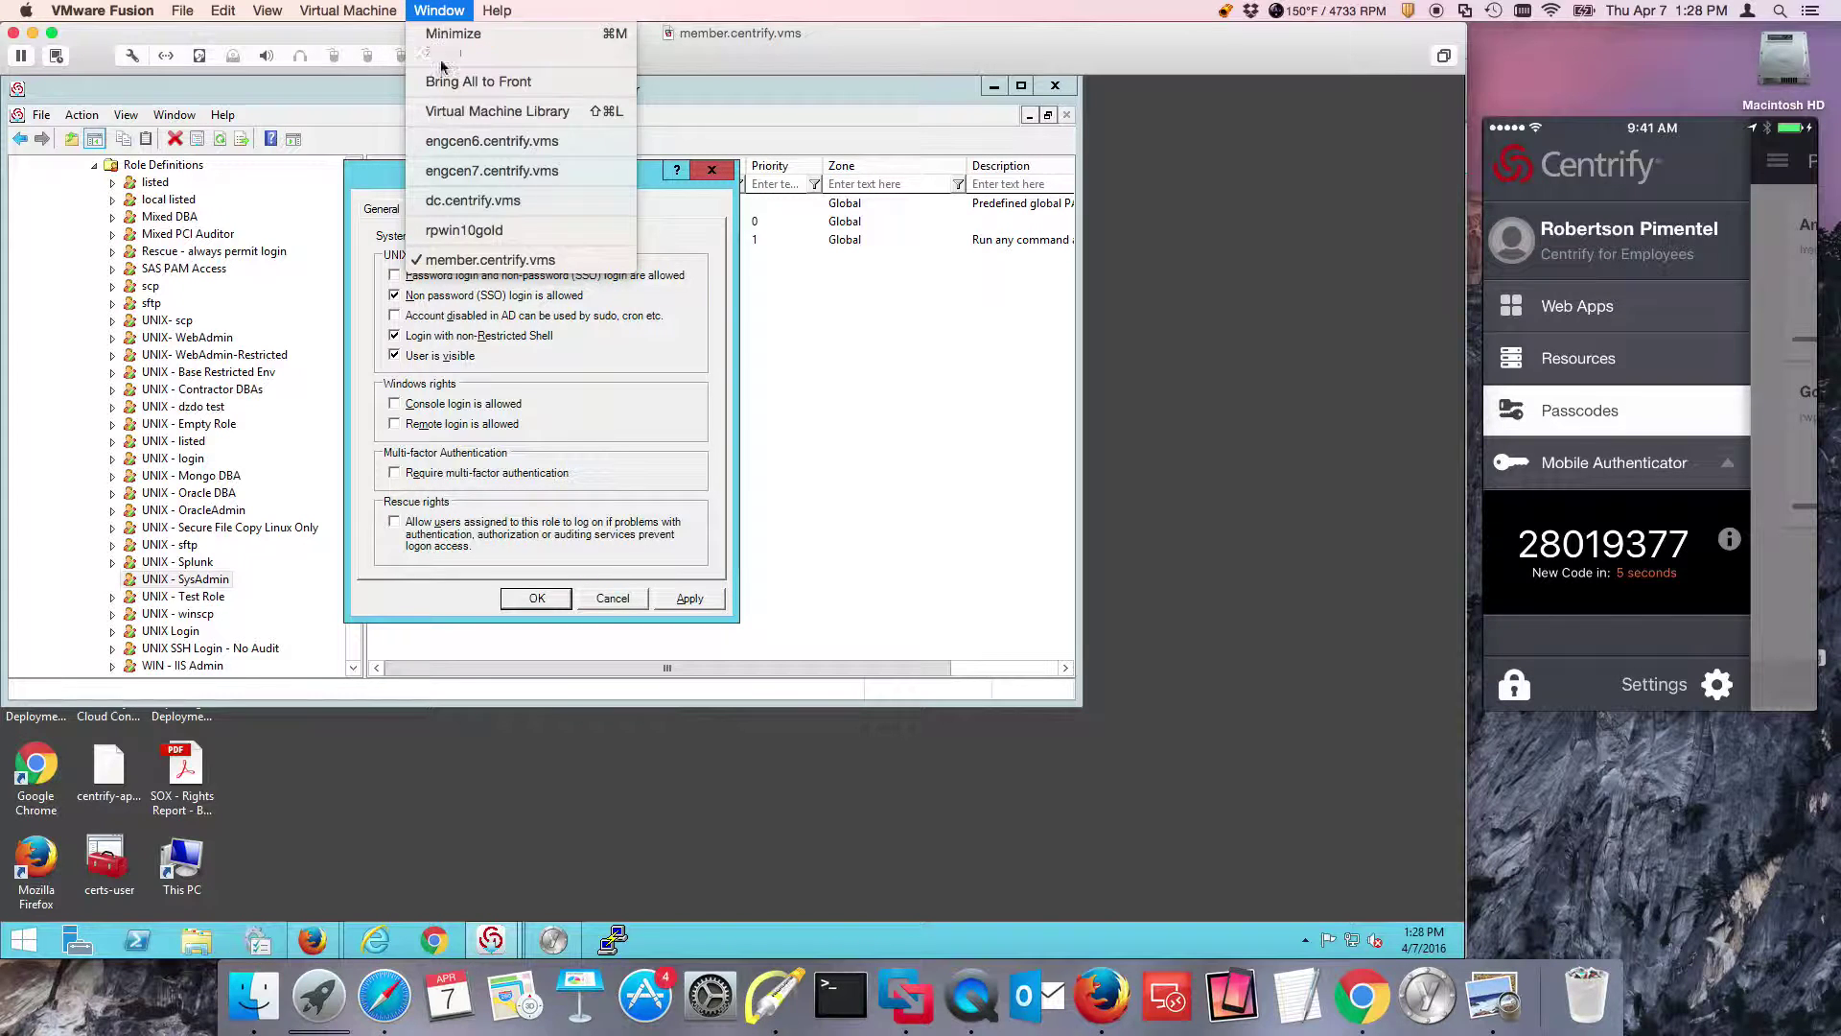
click(867, 363)
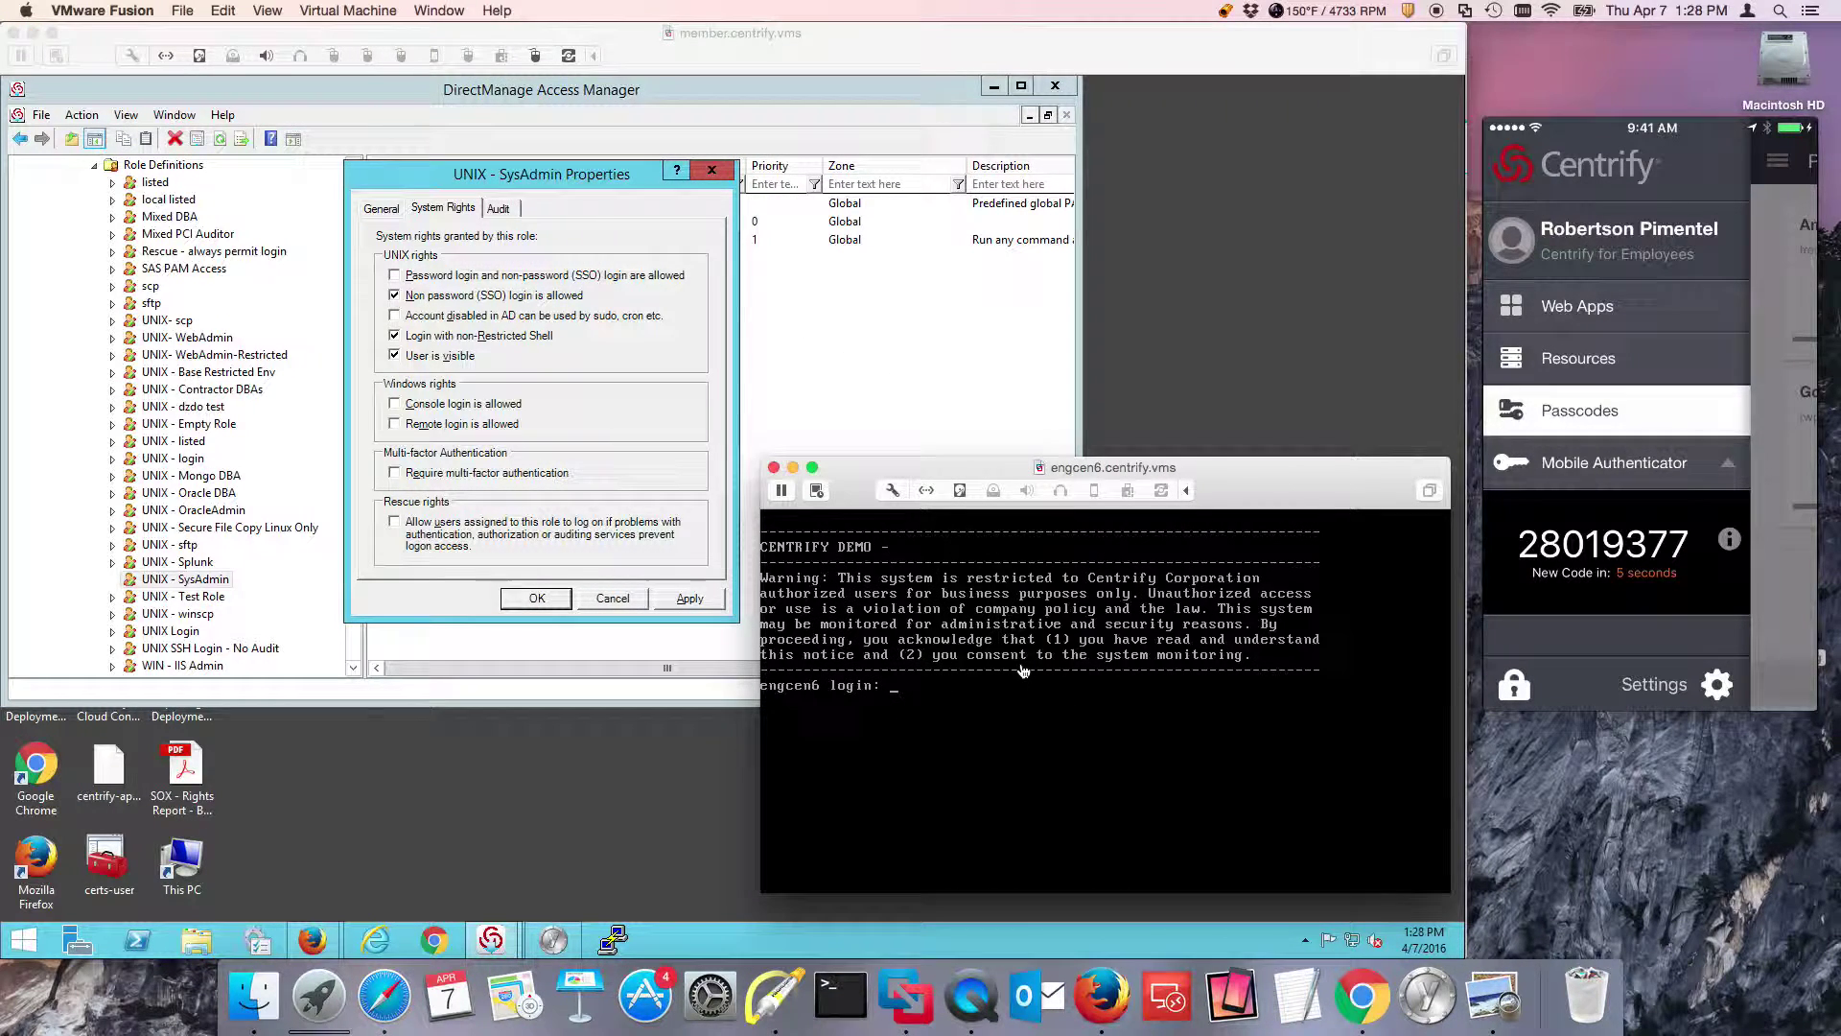
key(Return)
key(Return)
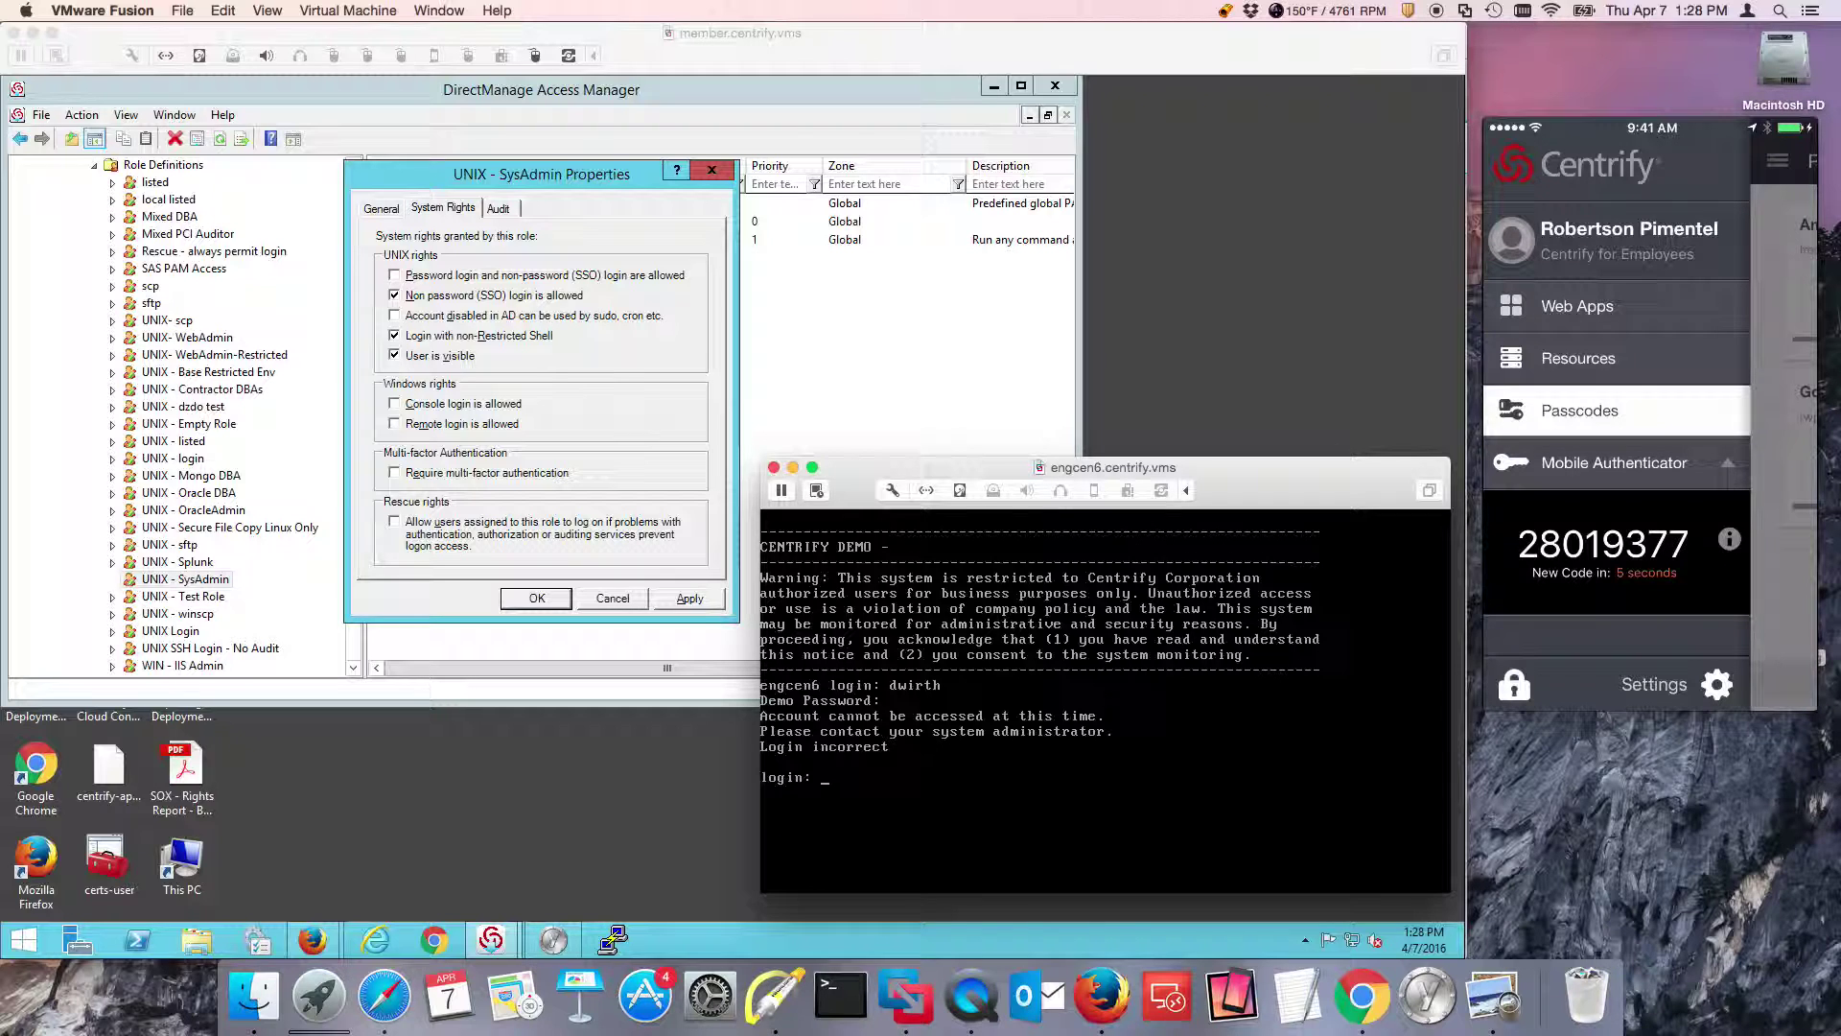
click(589, 318)
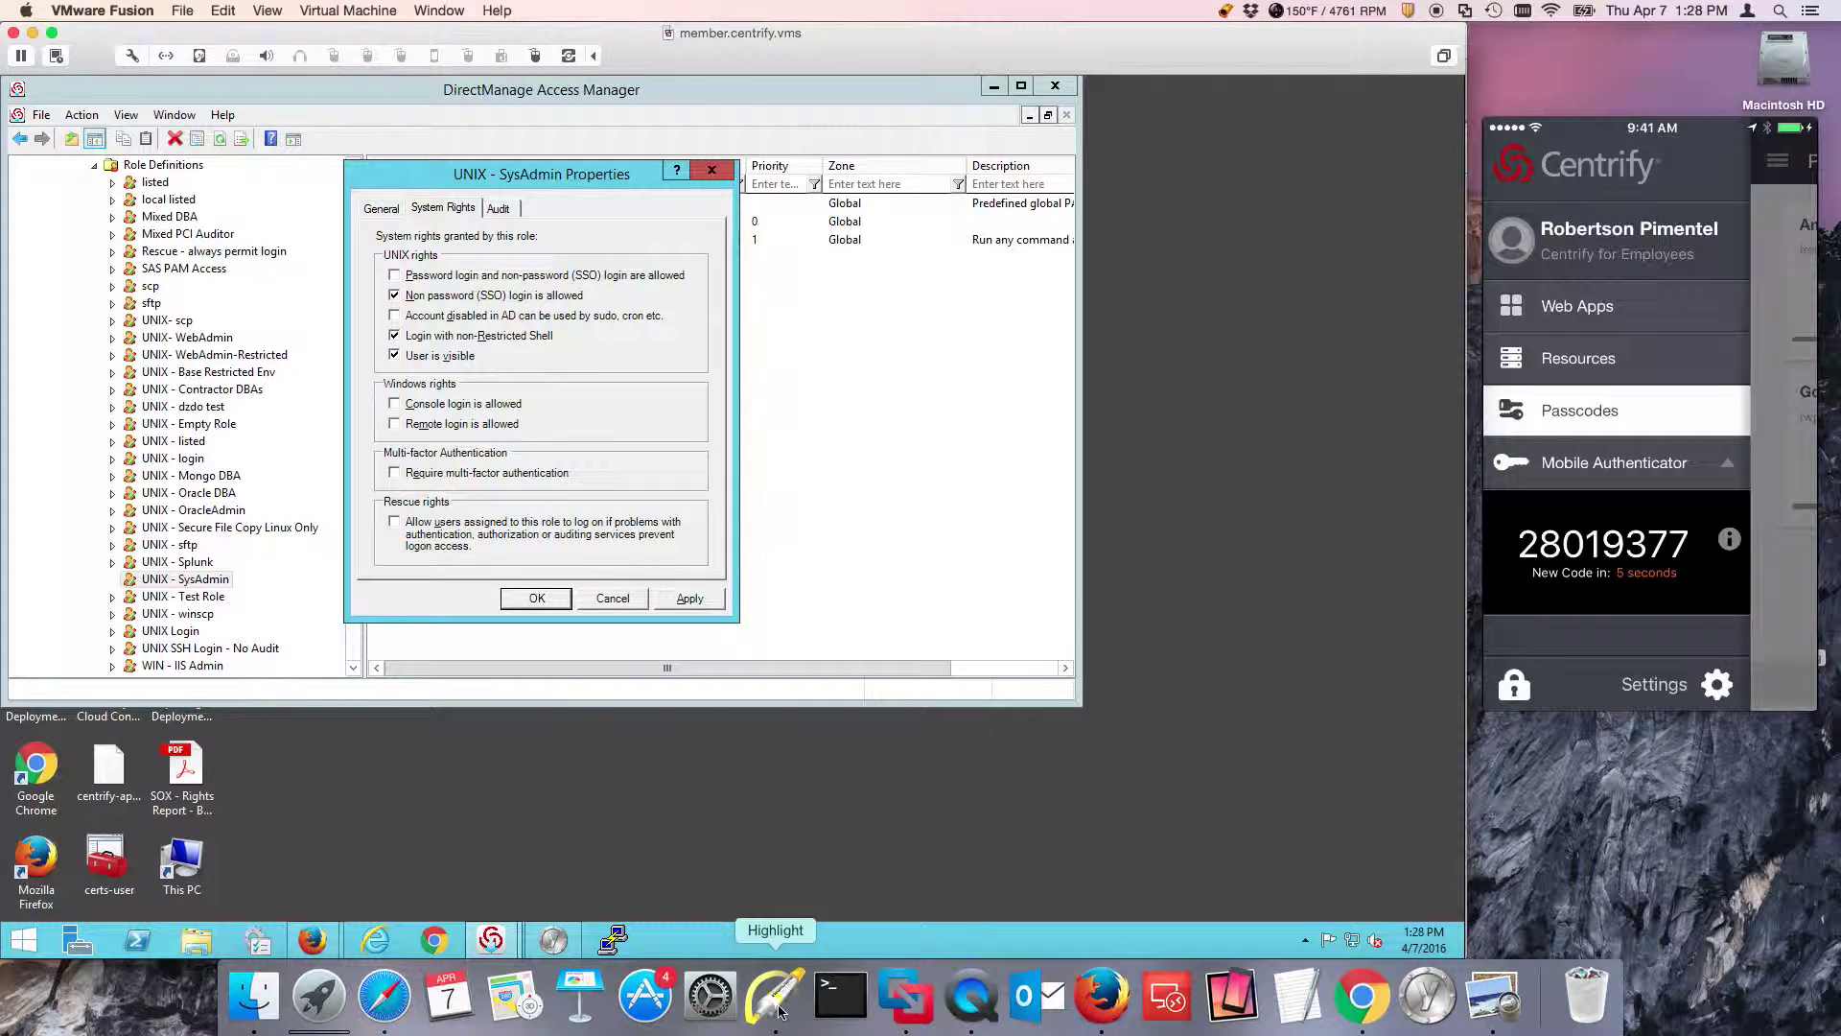
key(ctrl+shift+a)
click(534, 231)
drag(534, 231, 473, 262)
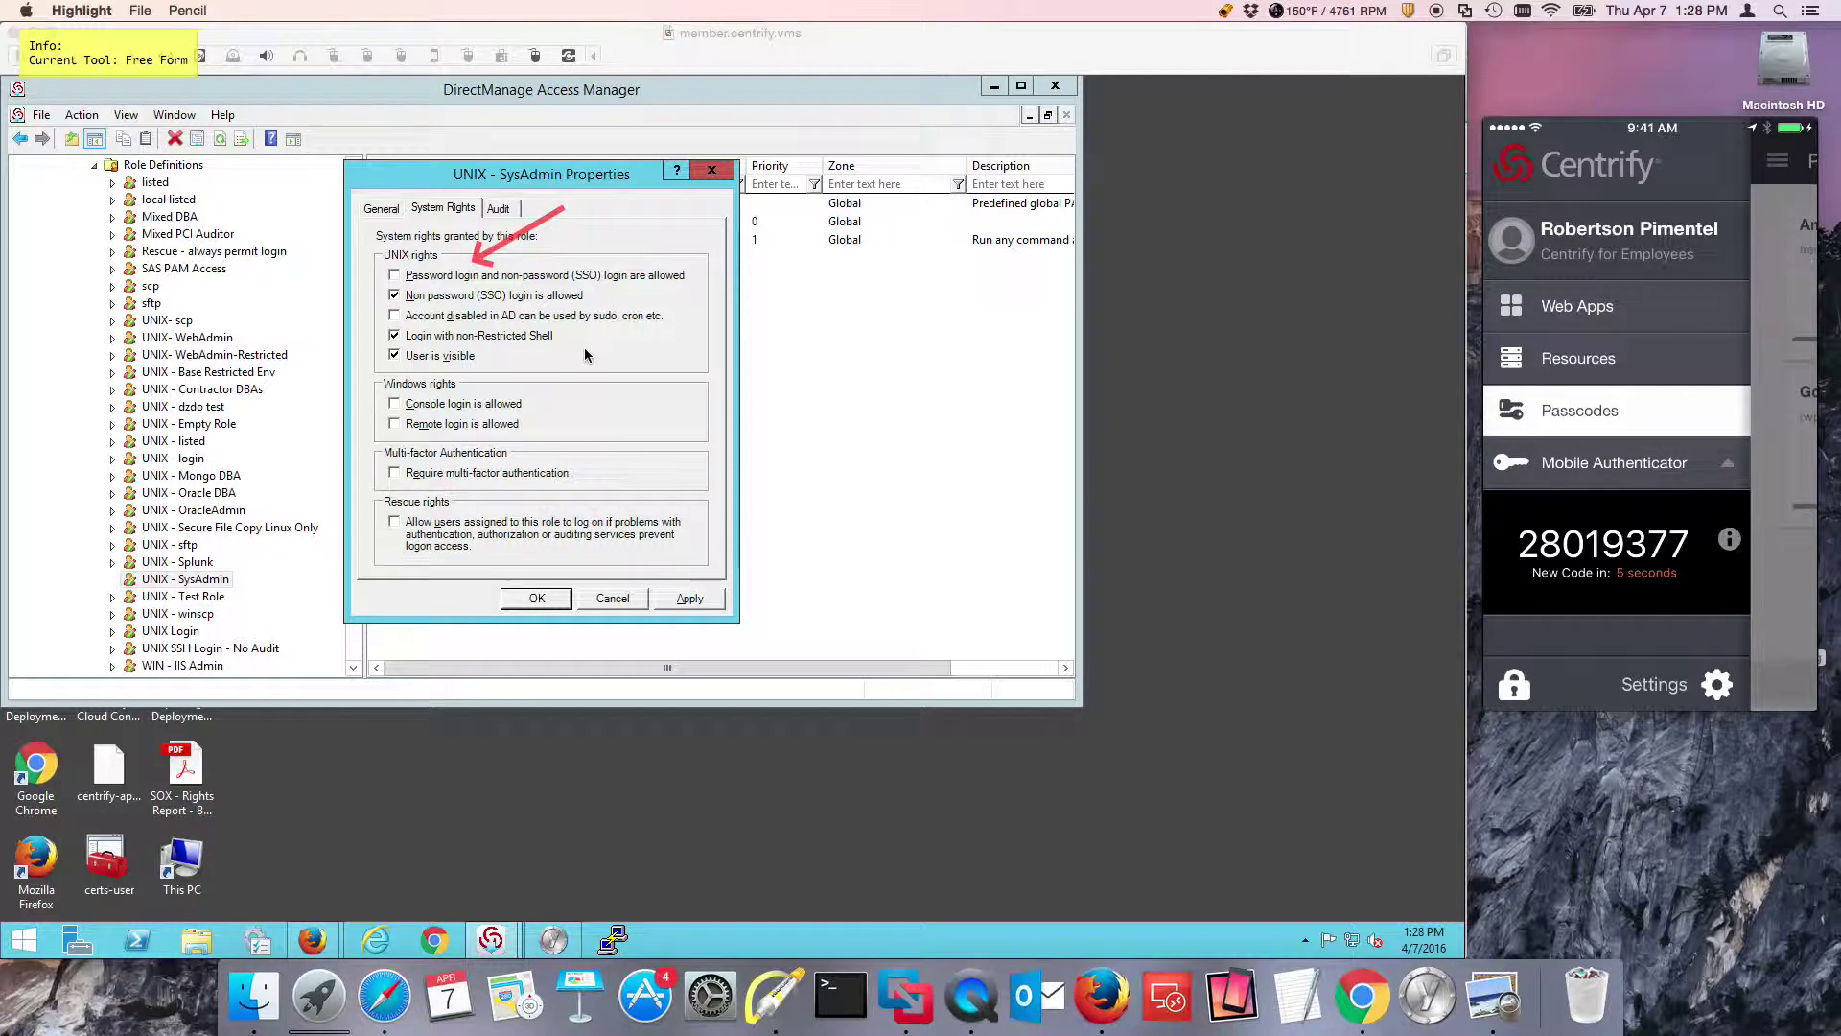
key(Escape)
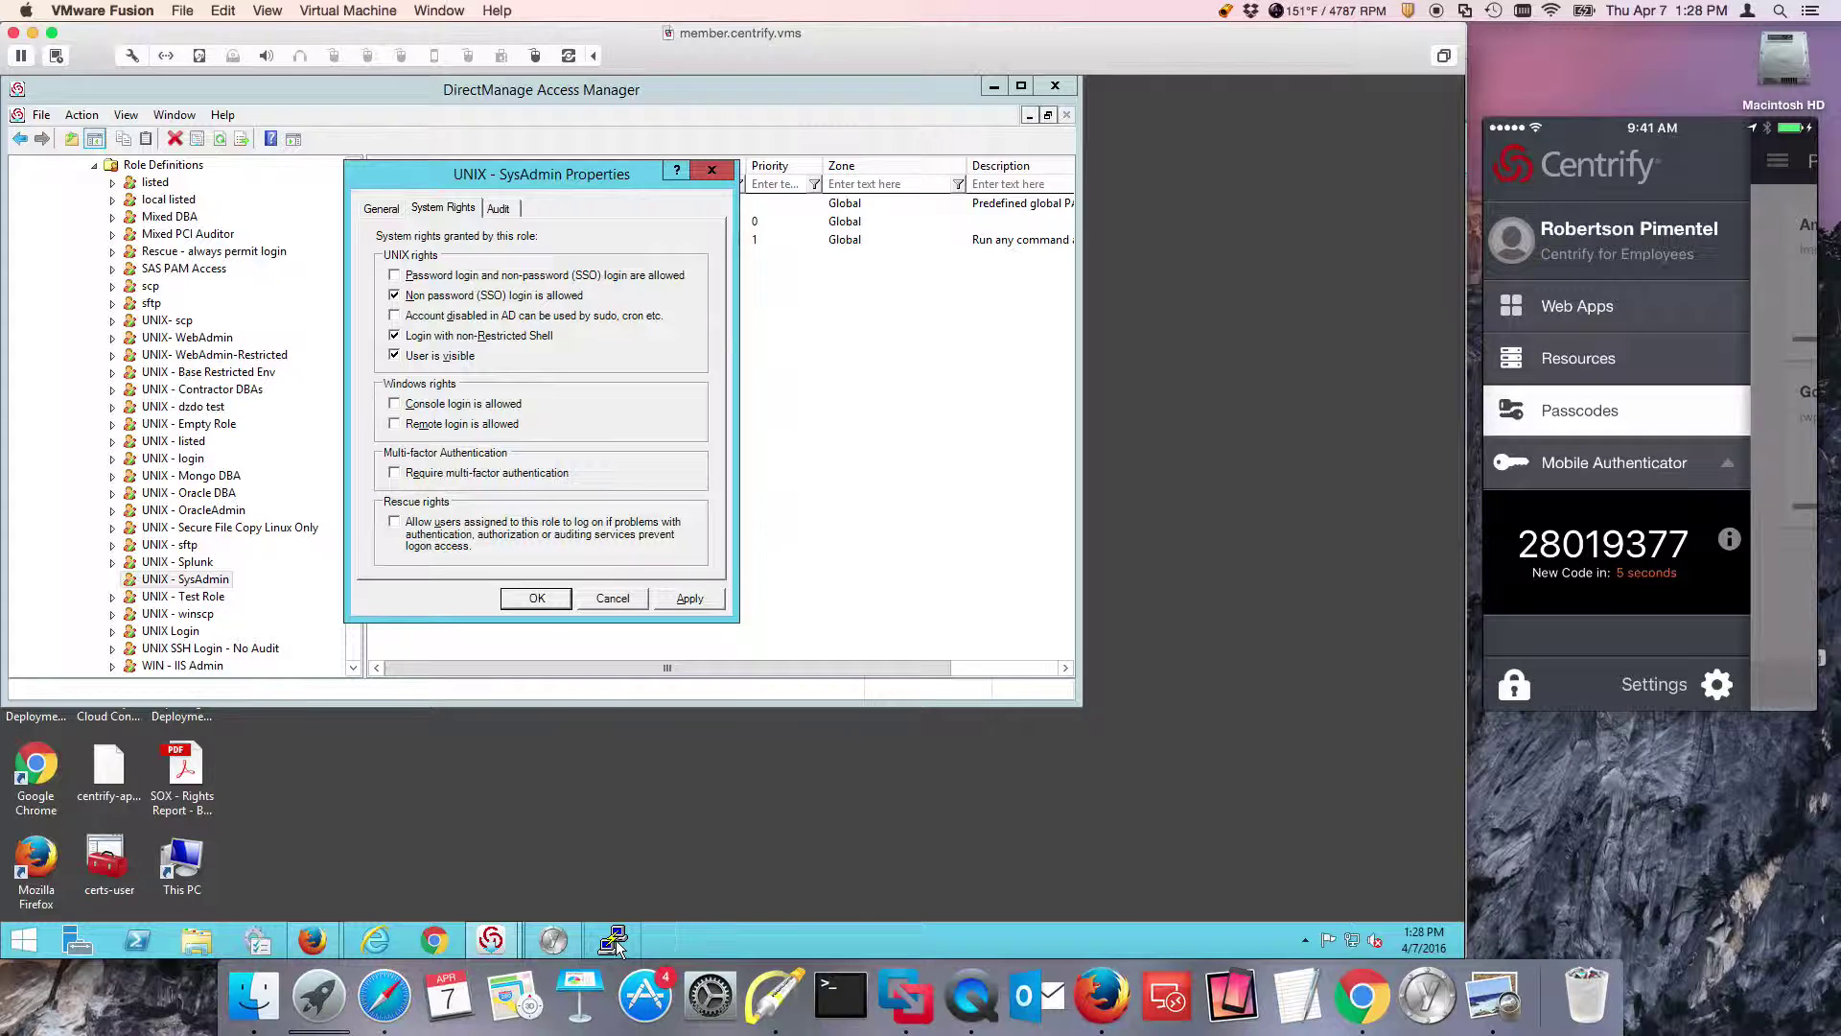
Open the engcen6 - nosso SSH session, see the password login rejected, and close it.
click(615, 939)
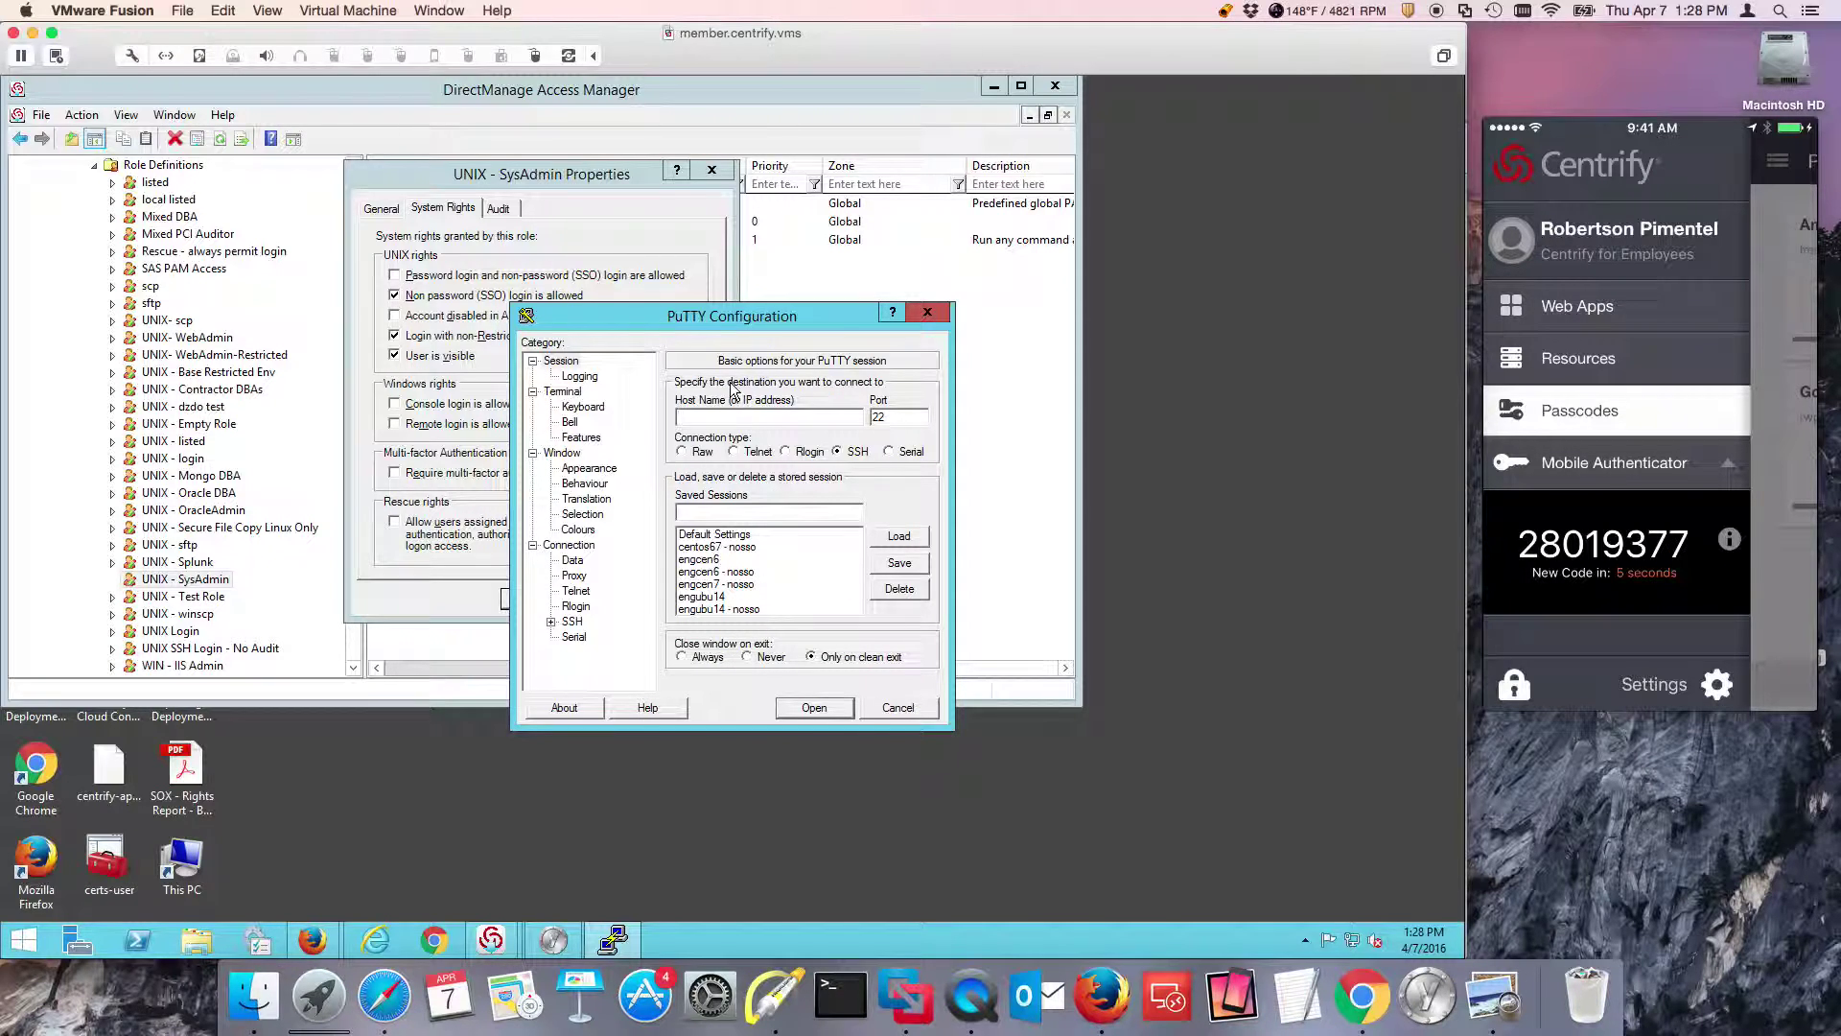
drag(719, 316, 941, 308)
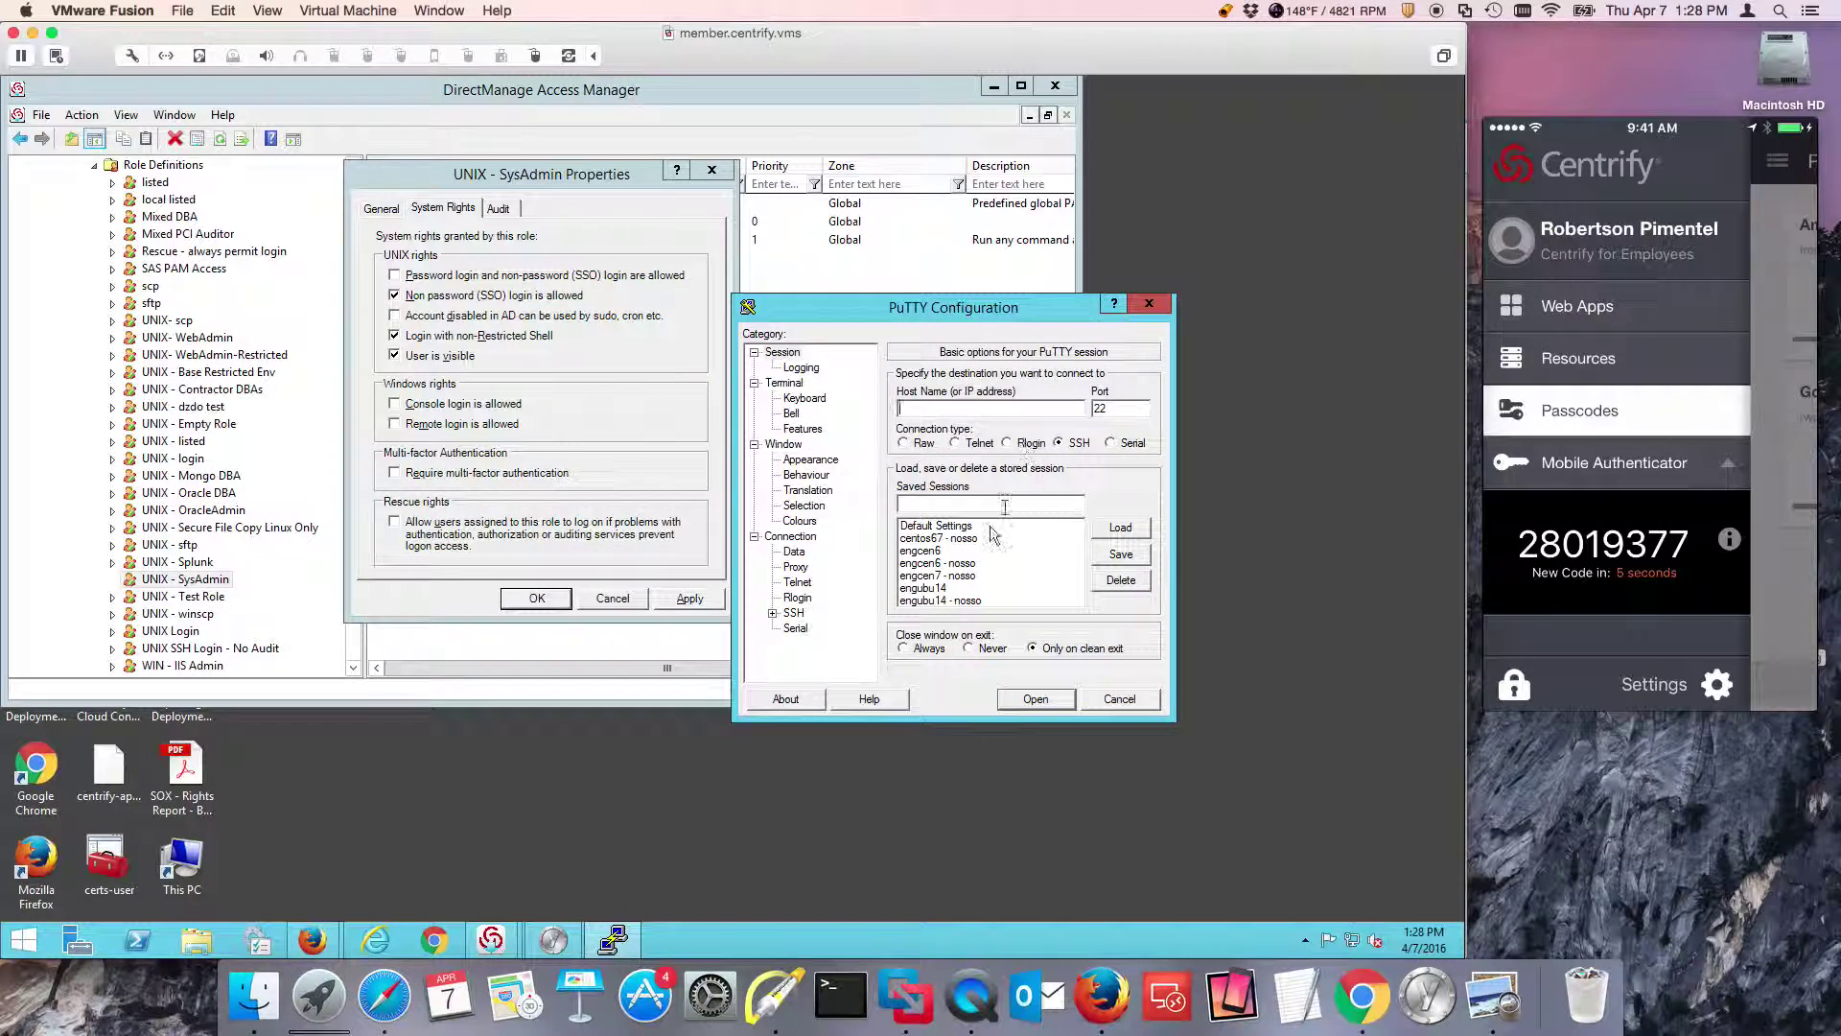
click(959, 563)
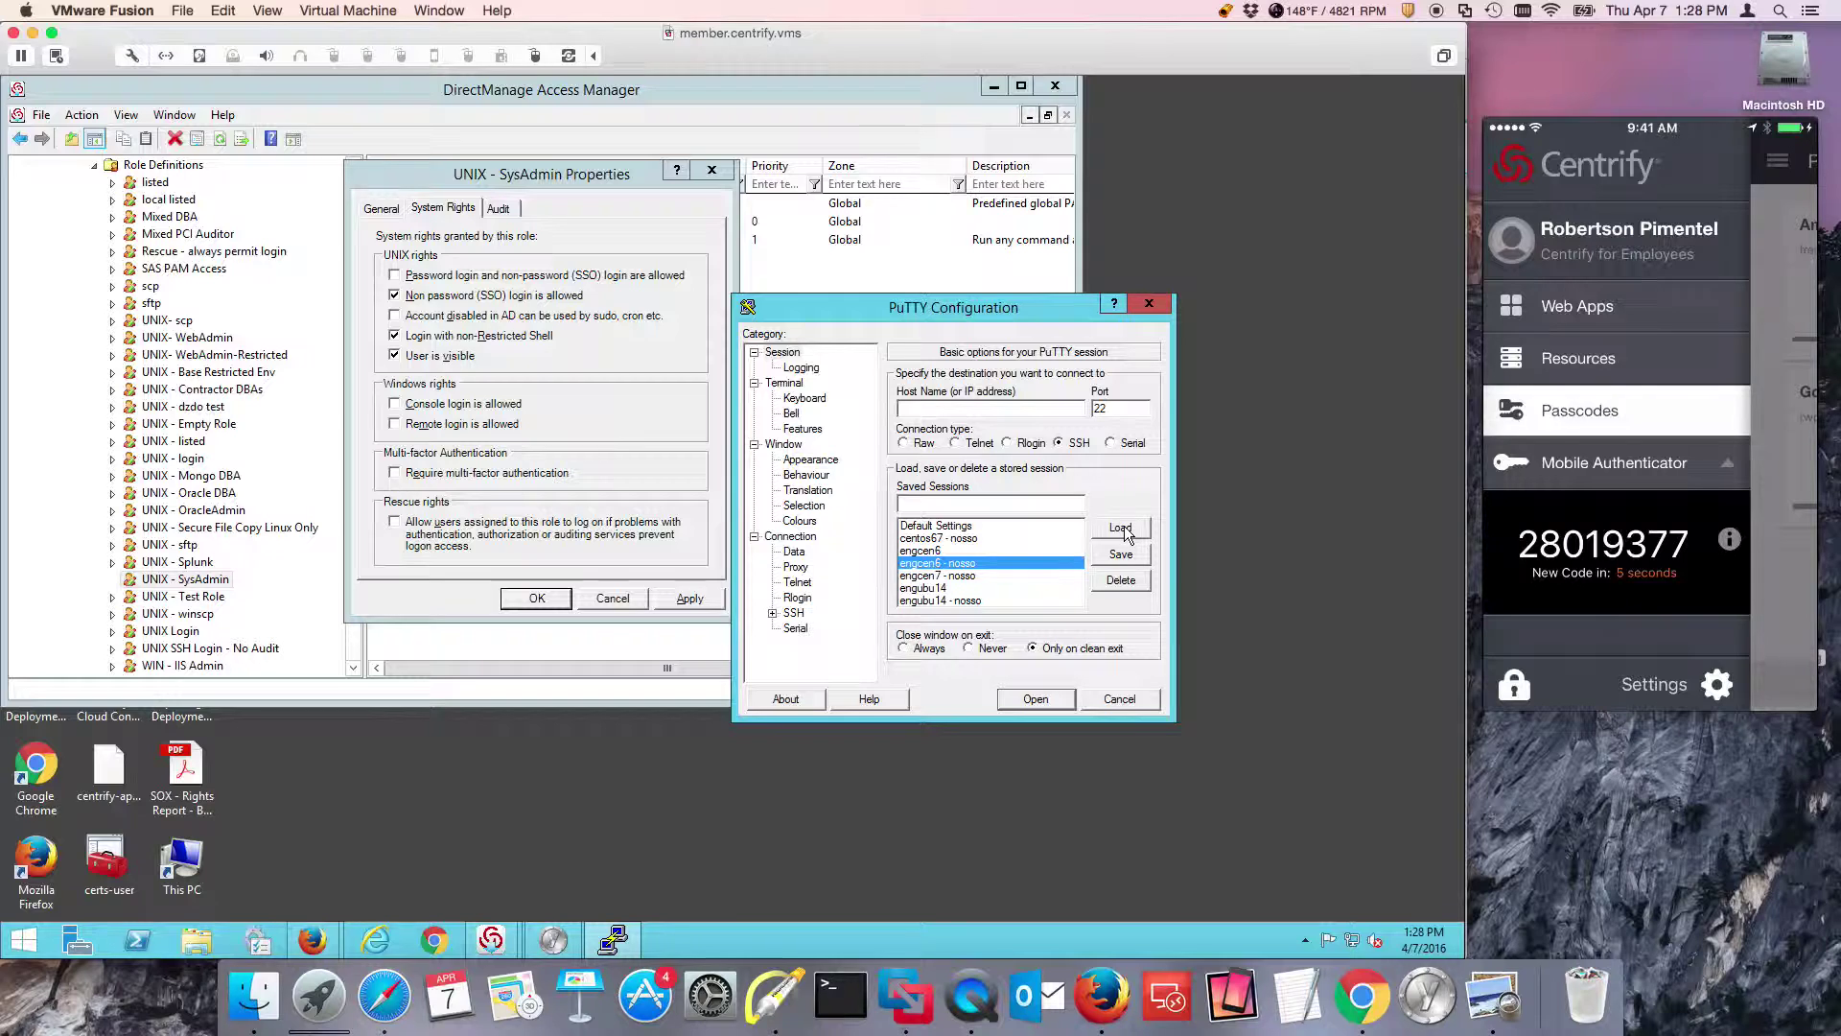
click(1120, 529)
click(1040, 702)
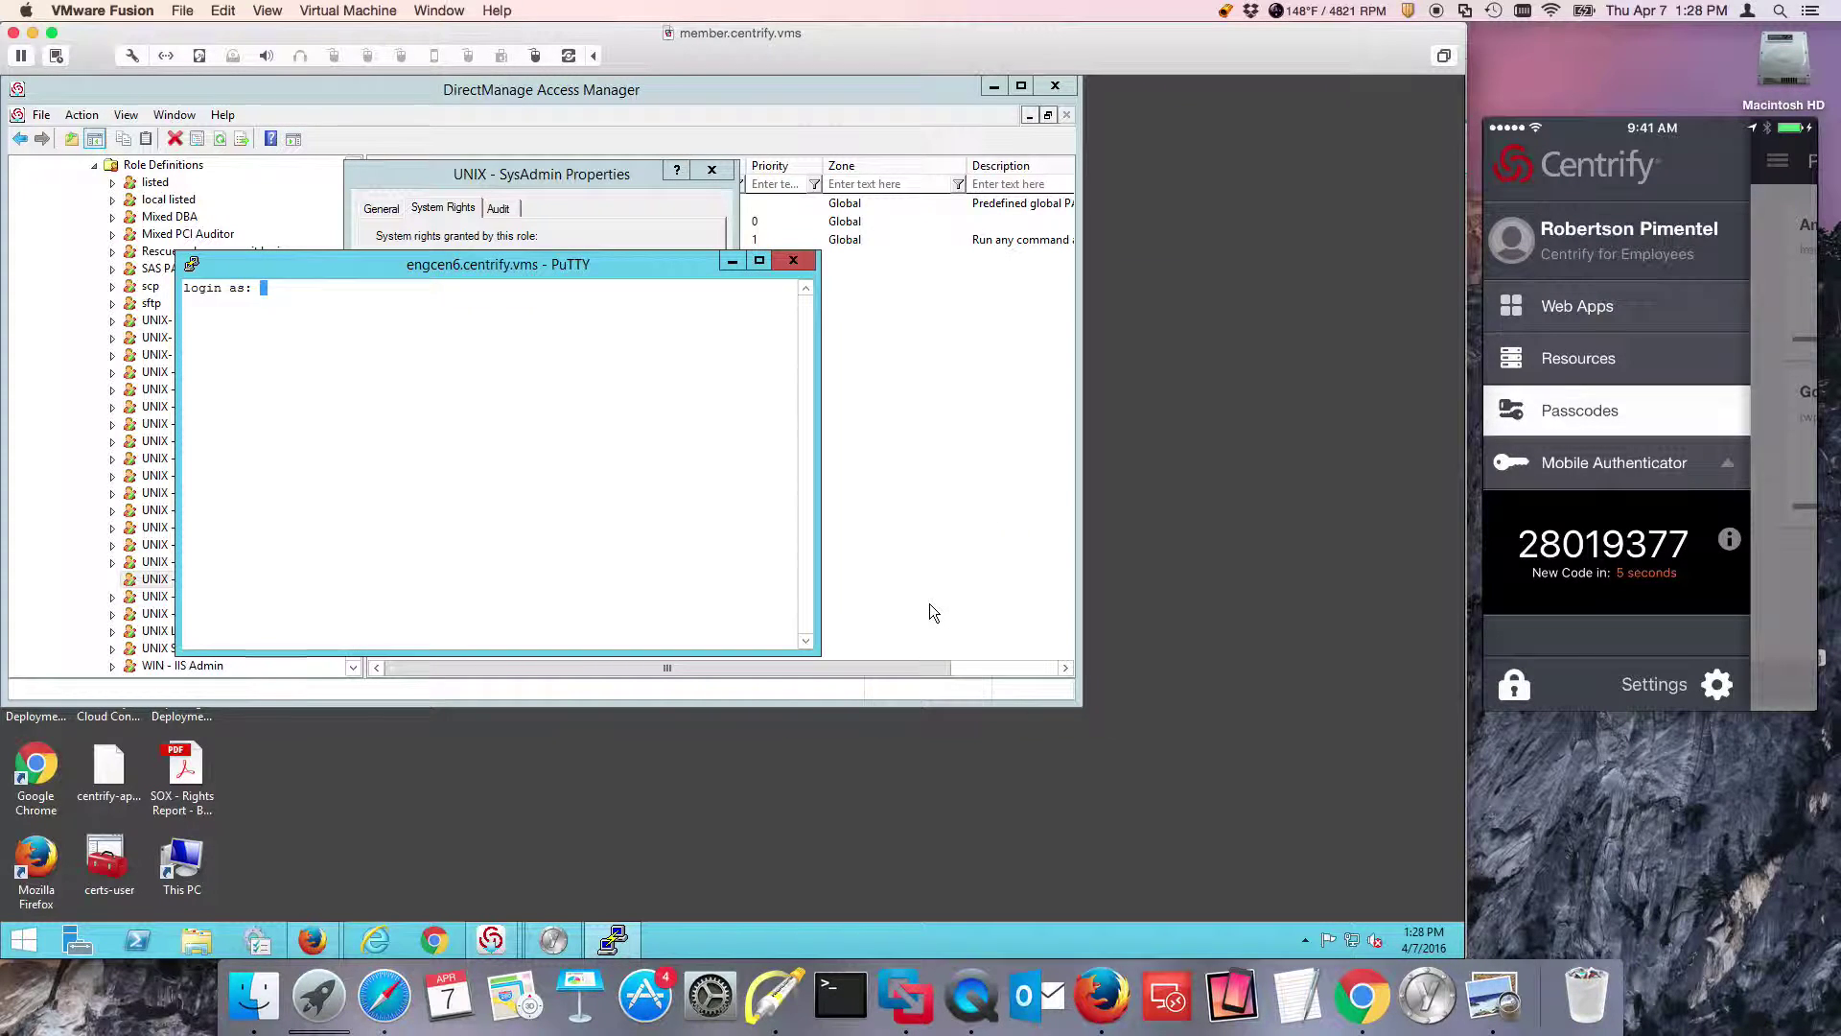
key(Return)
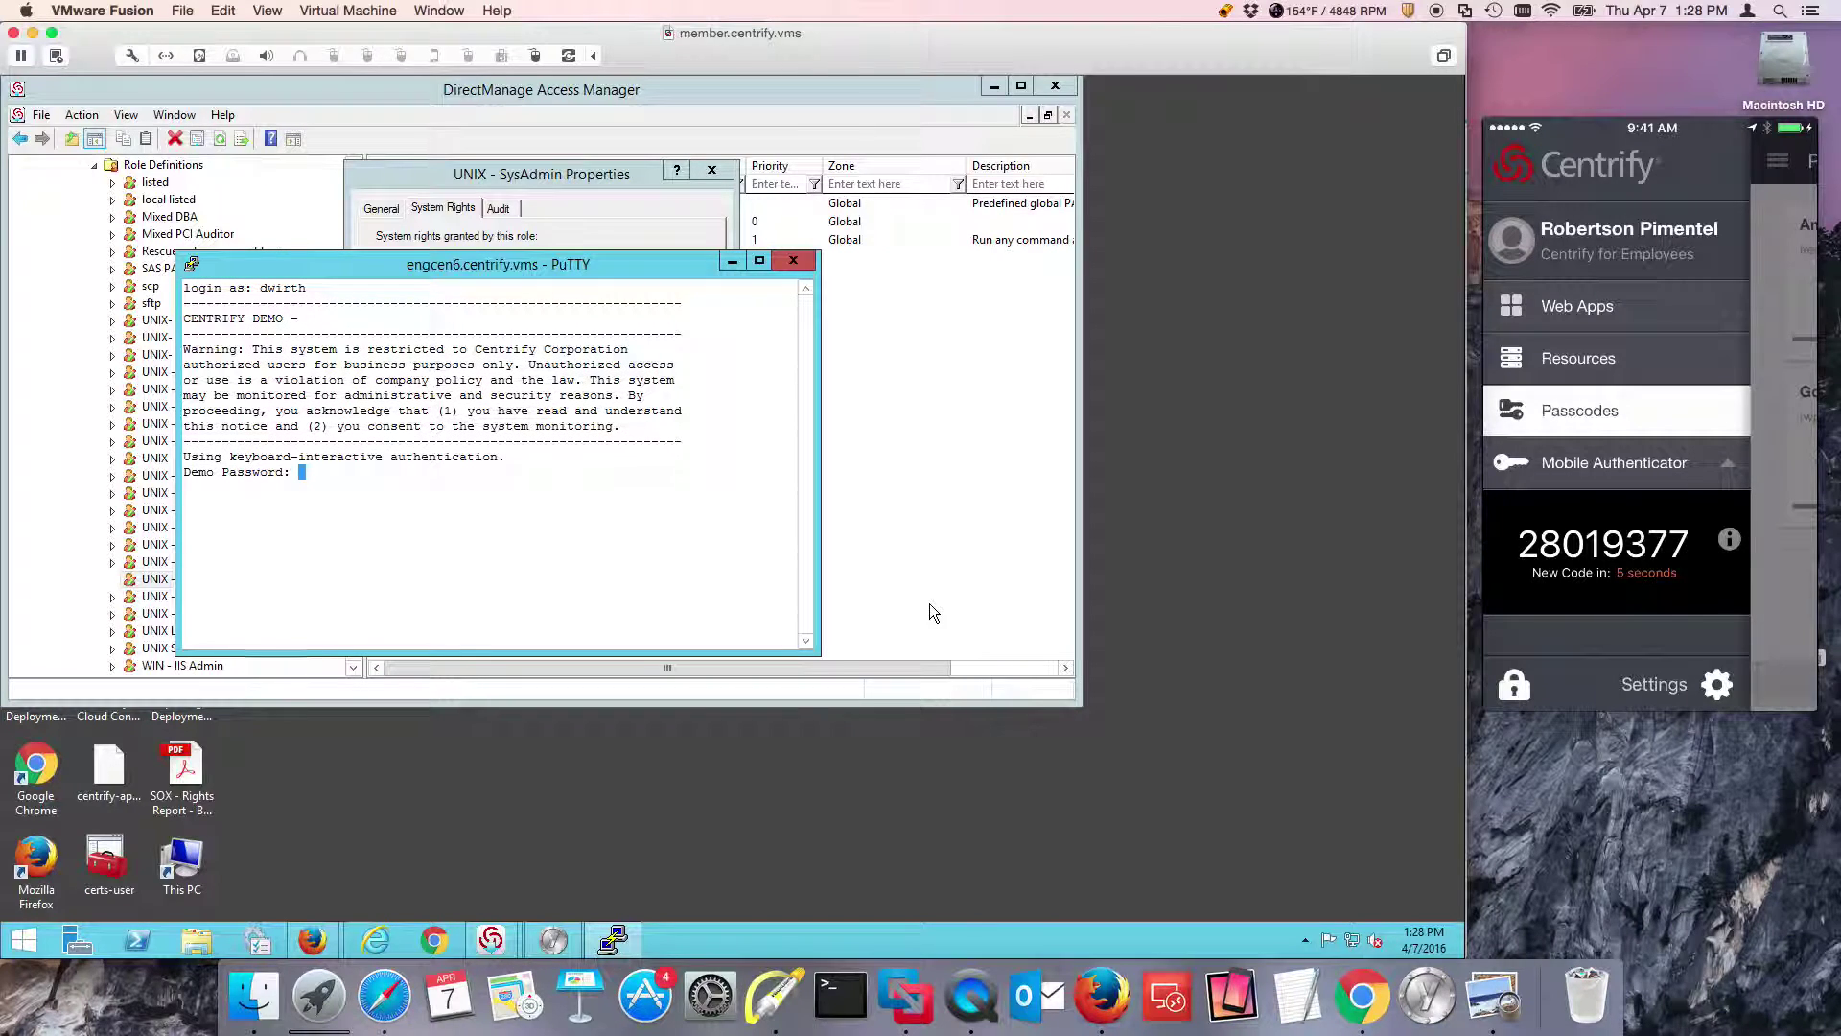
key(Return)
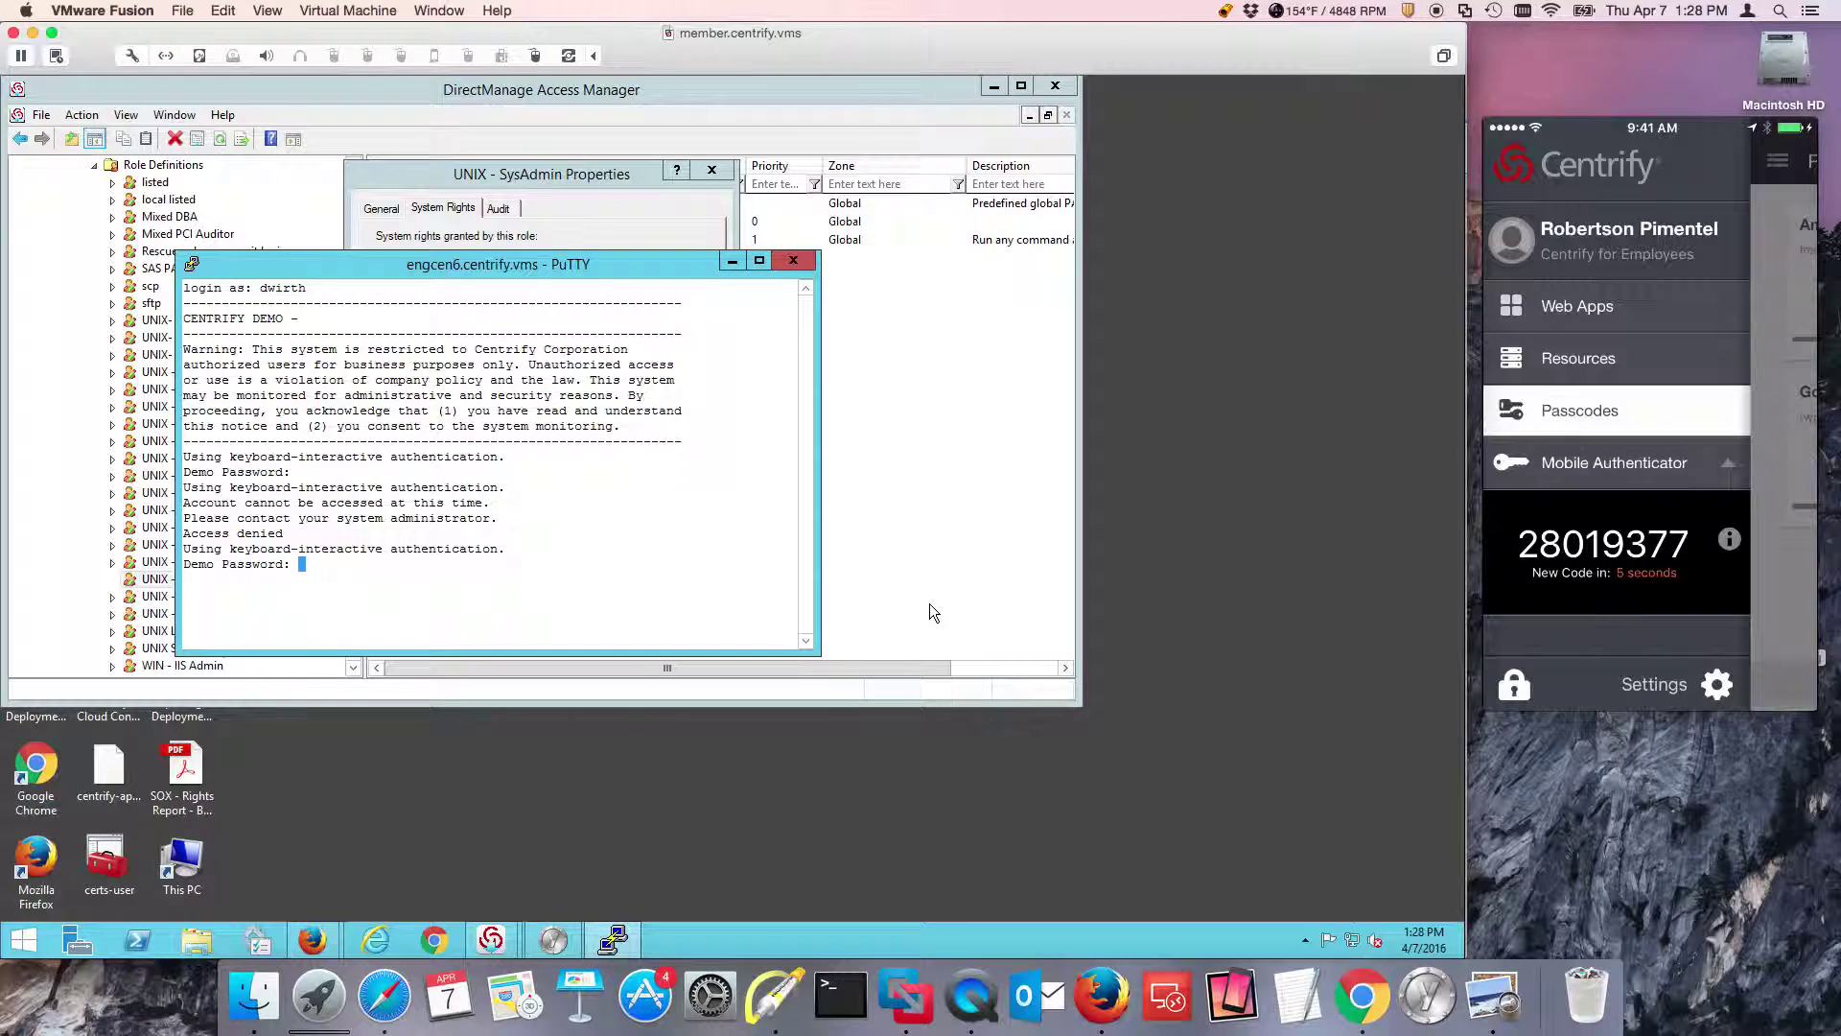
click(793, 261)
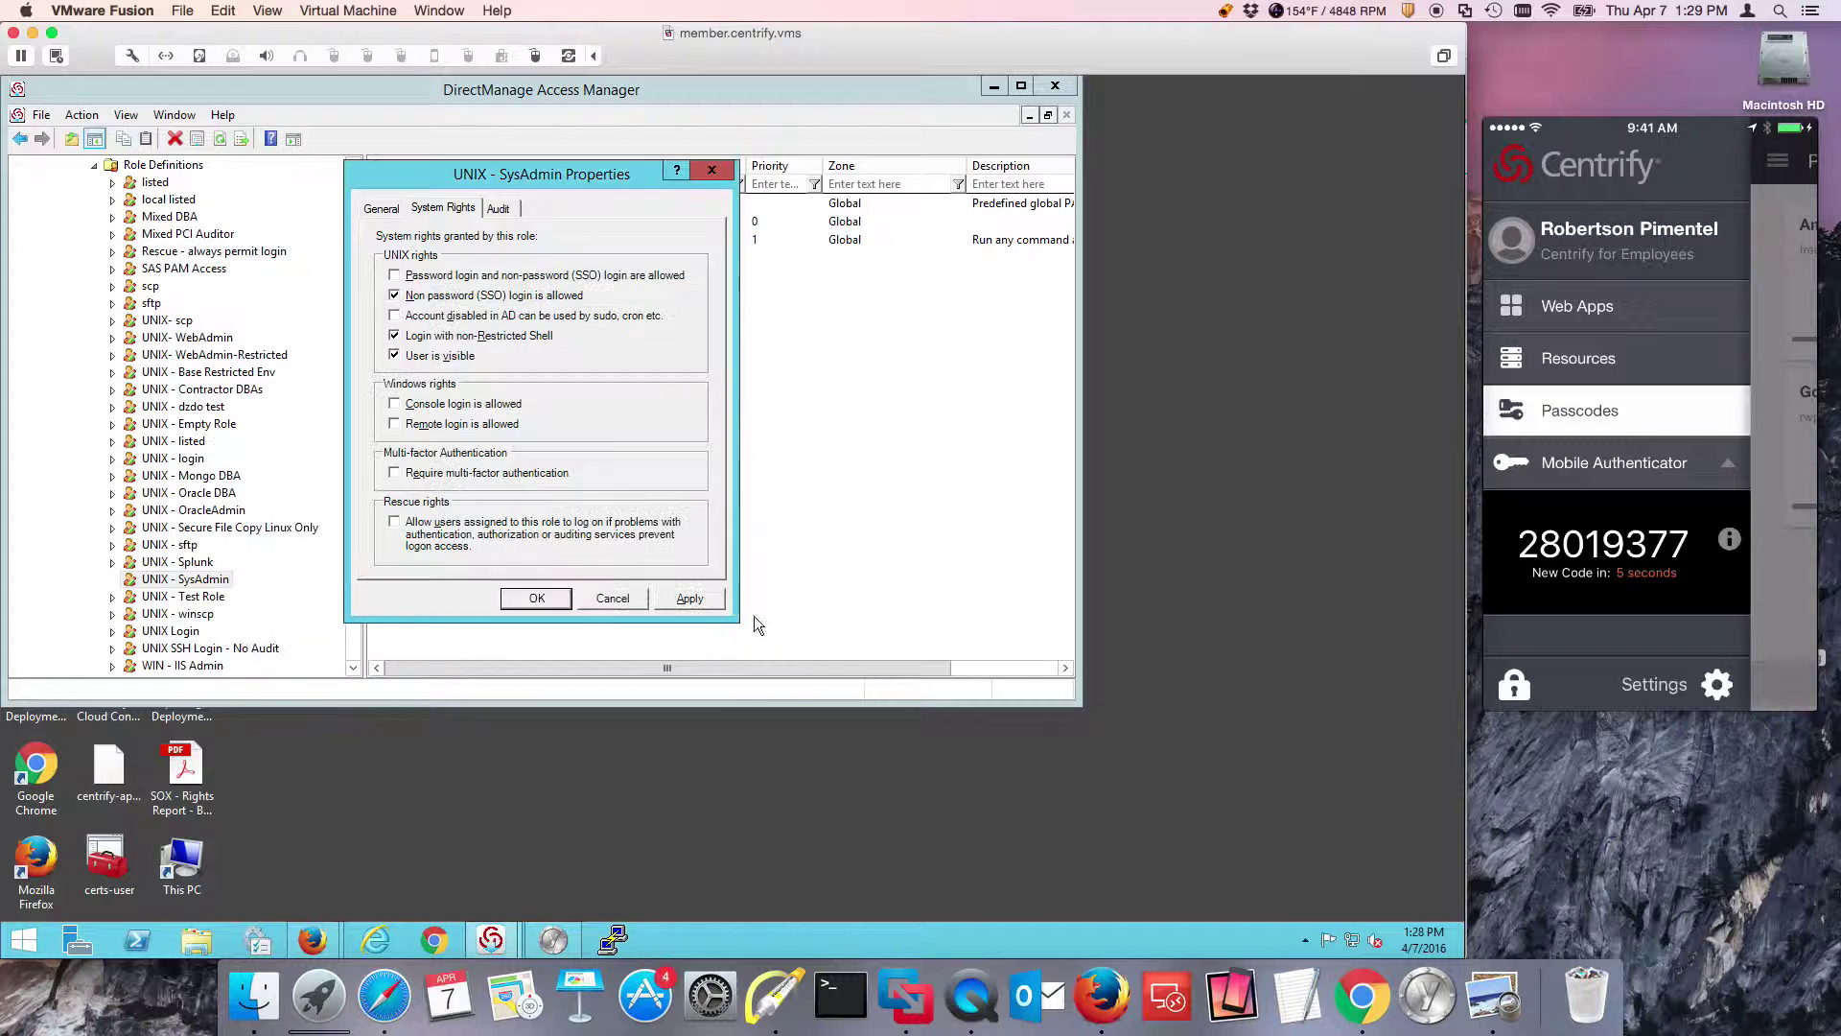
click(765, 577)
Open the engcen6 session with Kerberos single sign-on, then close it.
click(612, 937)
click(721, 560)
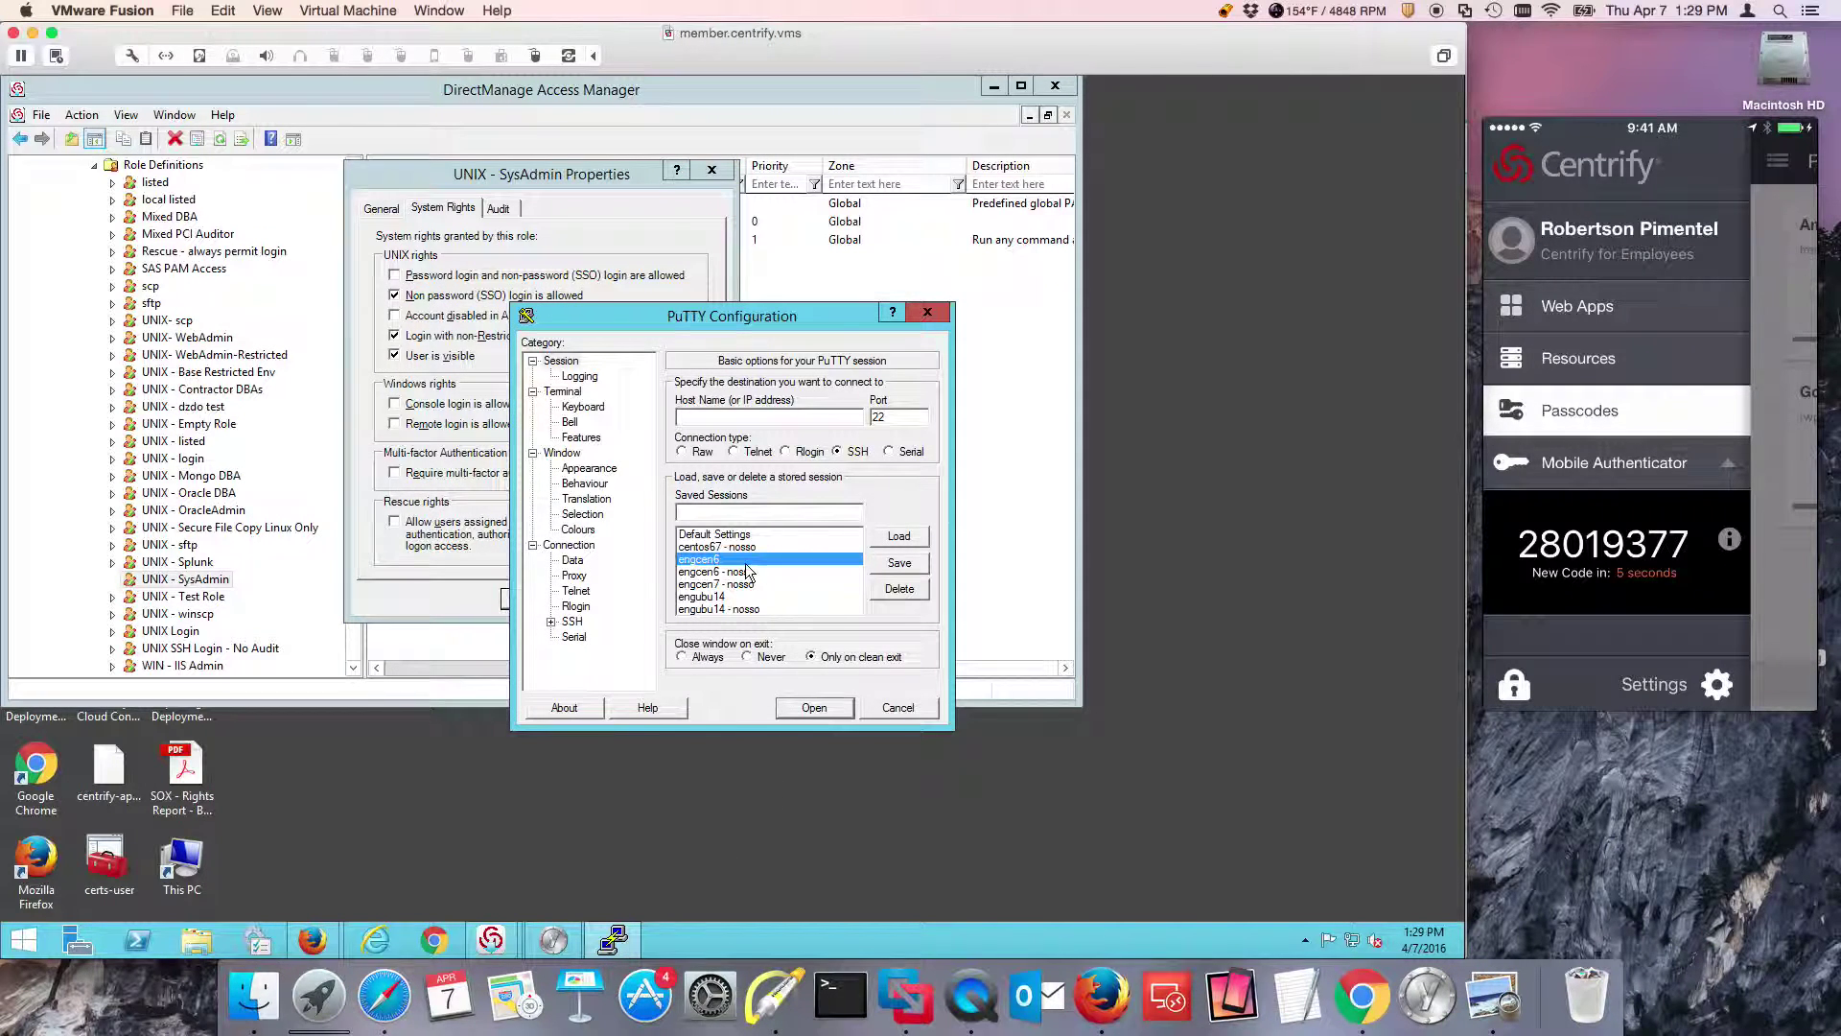
click(811, 706)
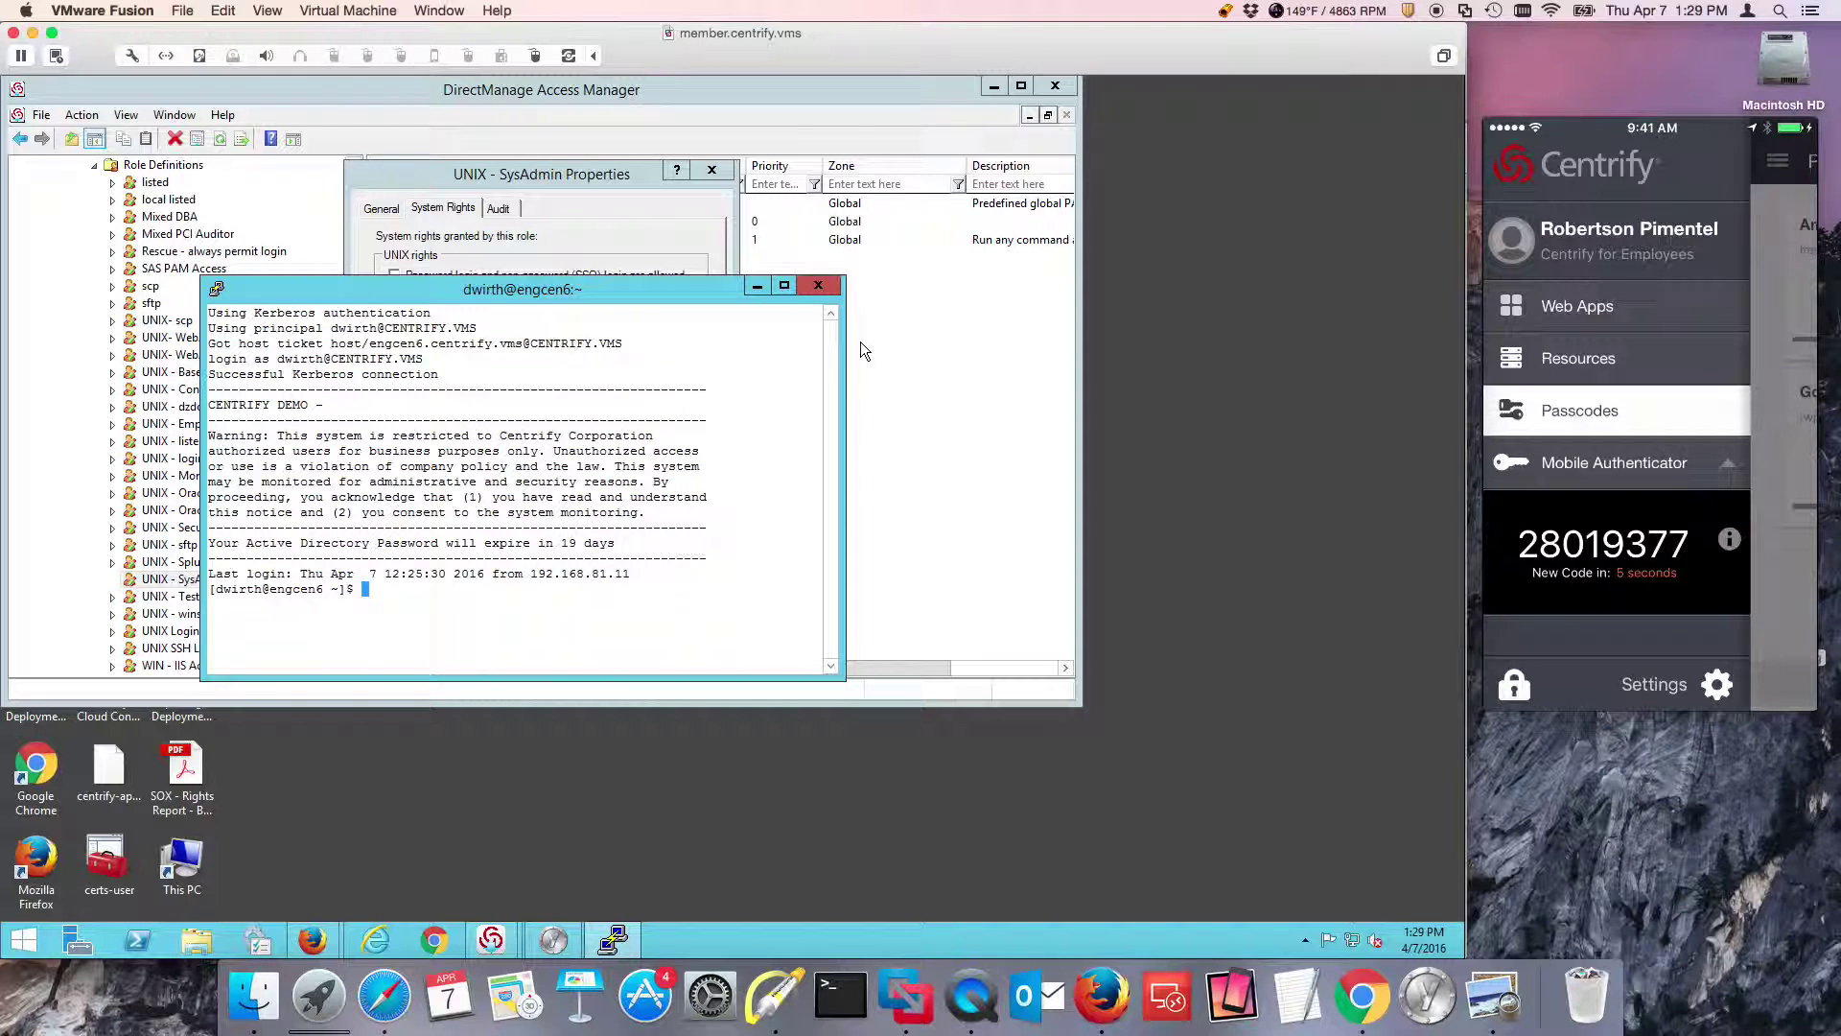
click(829, 295)
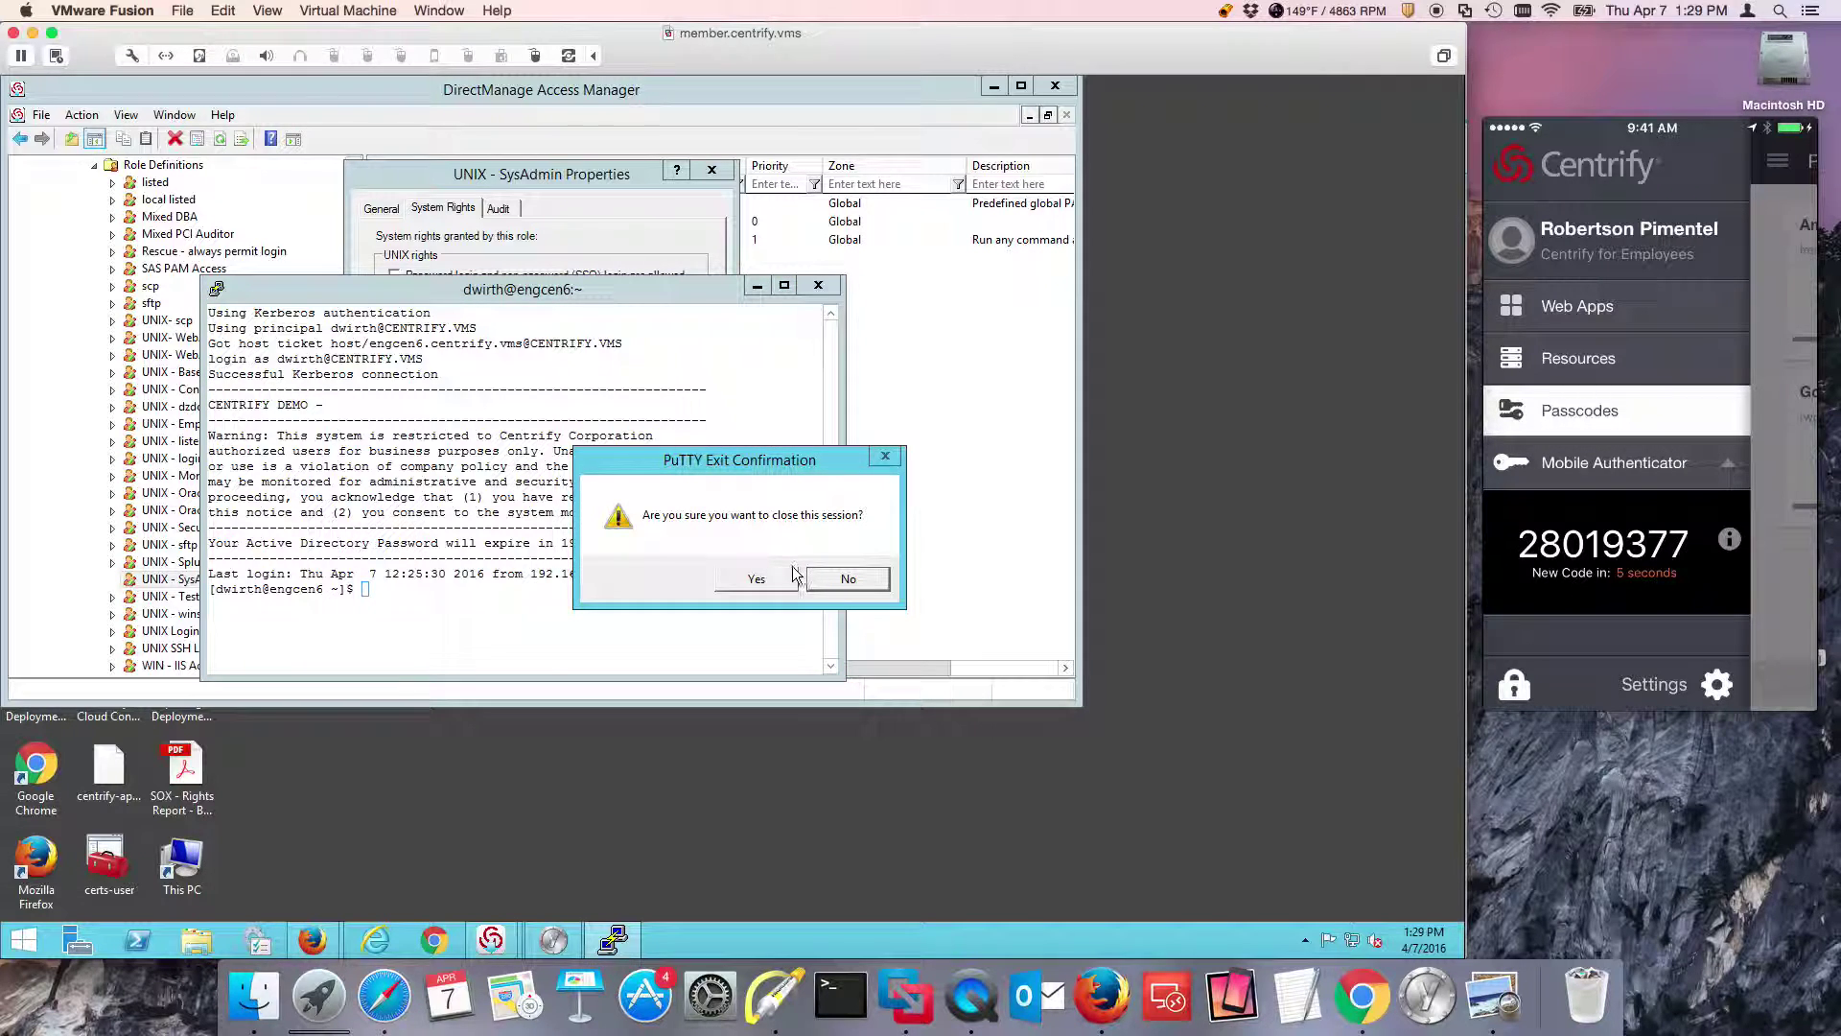
click(795, 585)
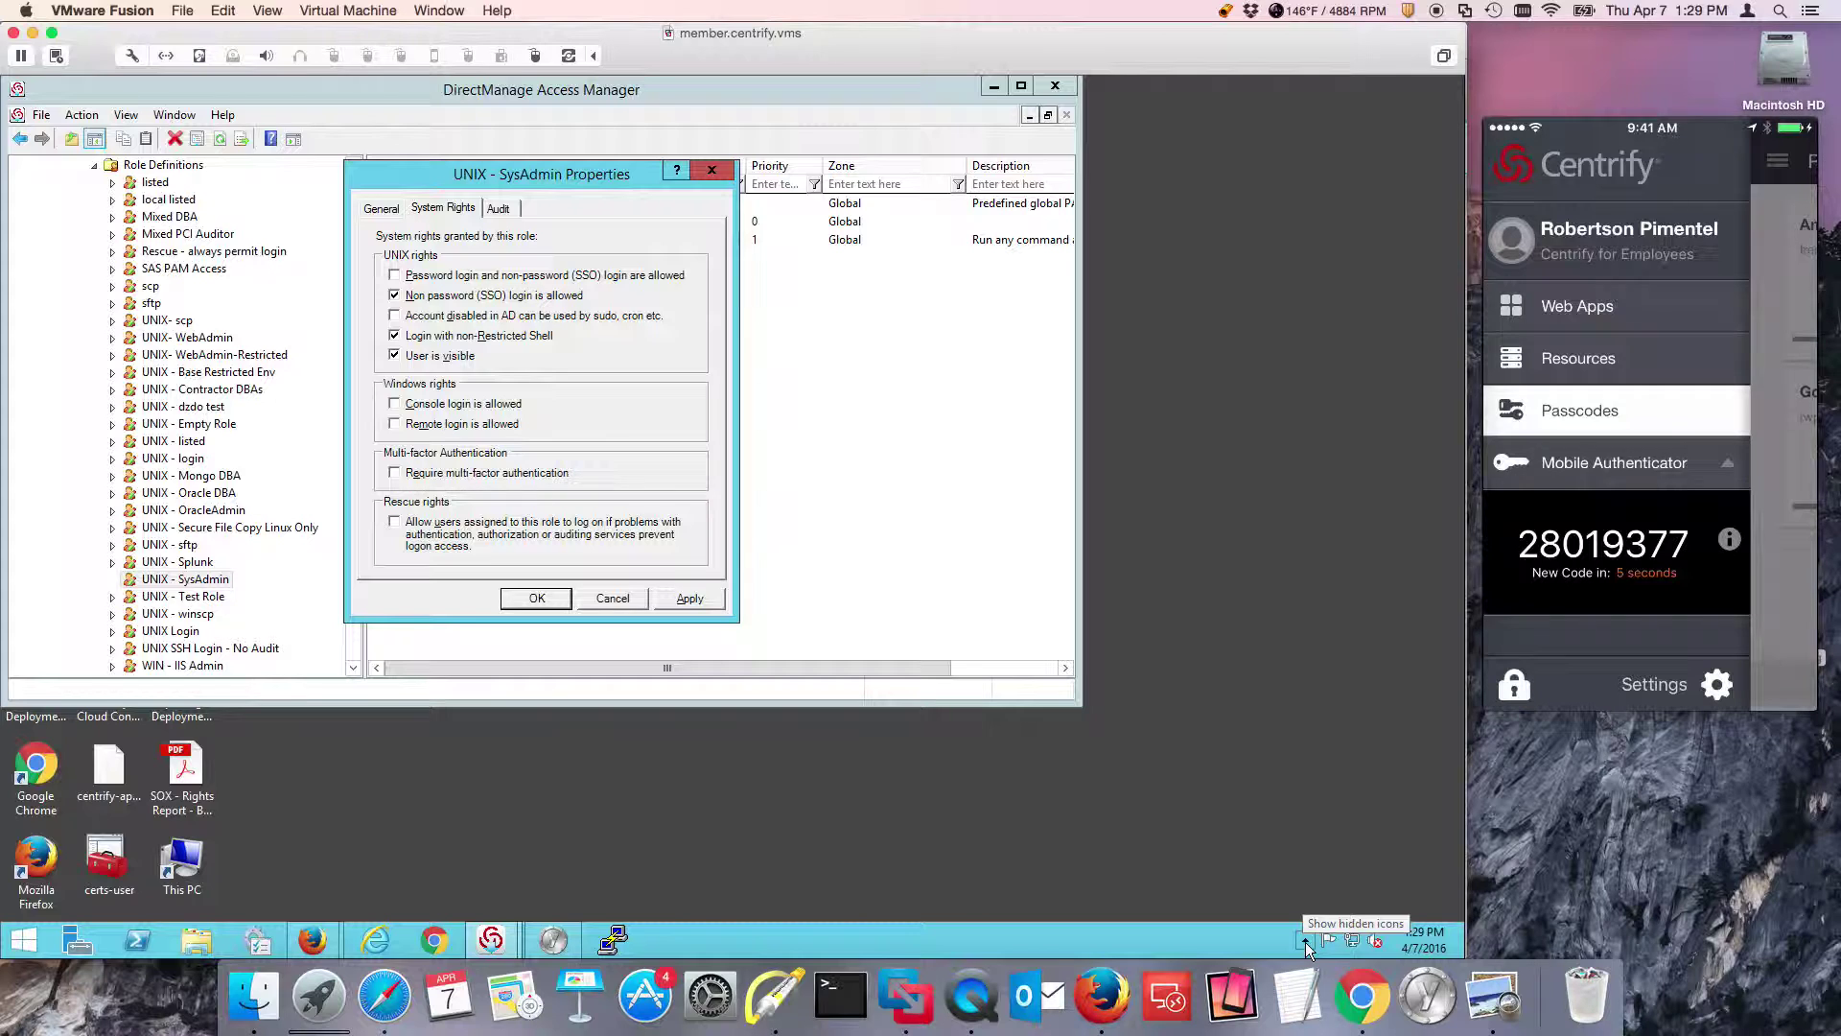
Cancel the role properties and list the Desktops under Windows Right Definitions.
click(614, 602)
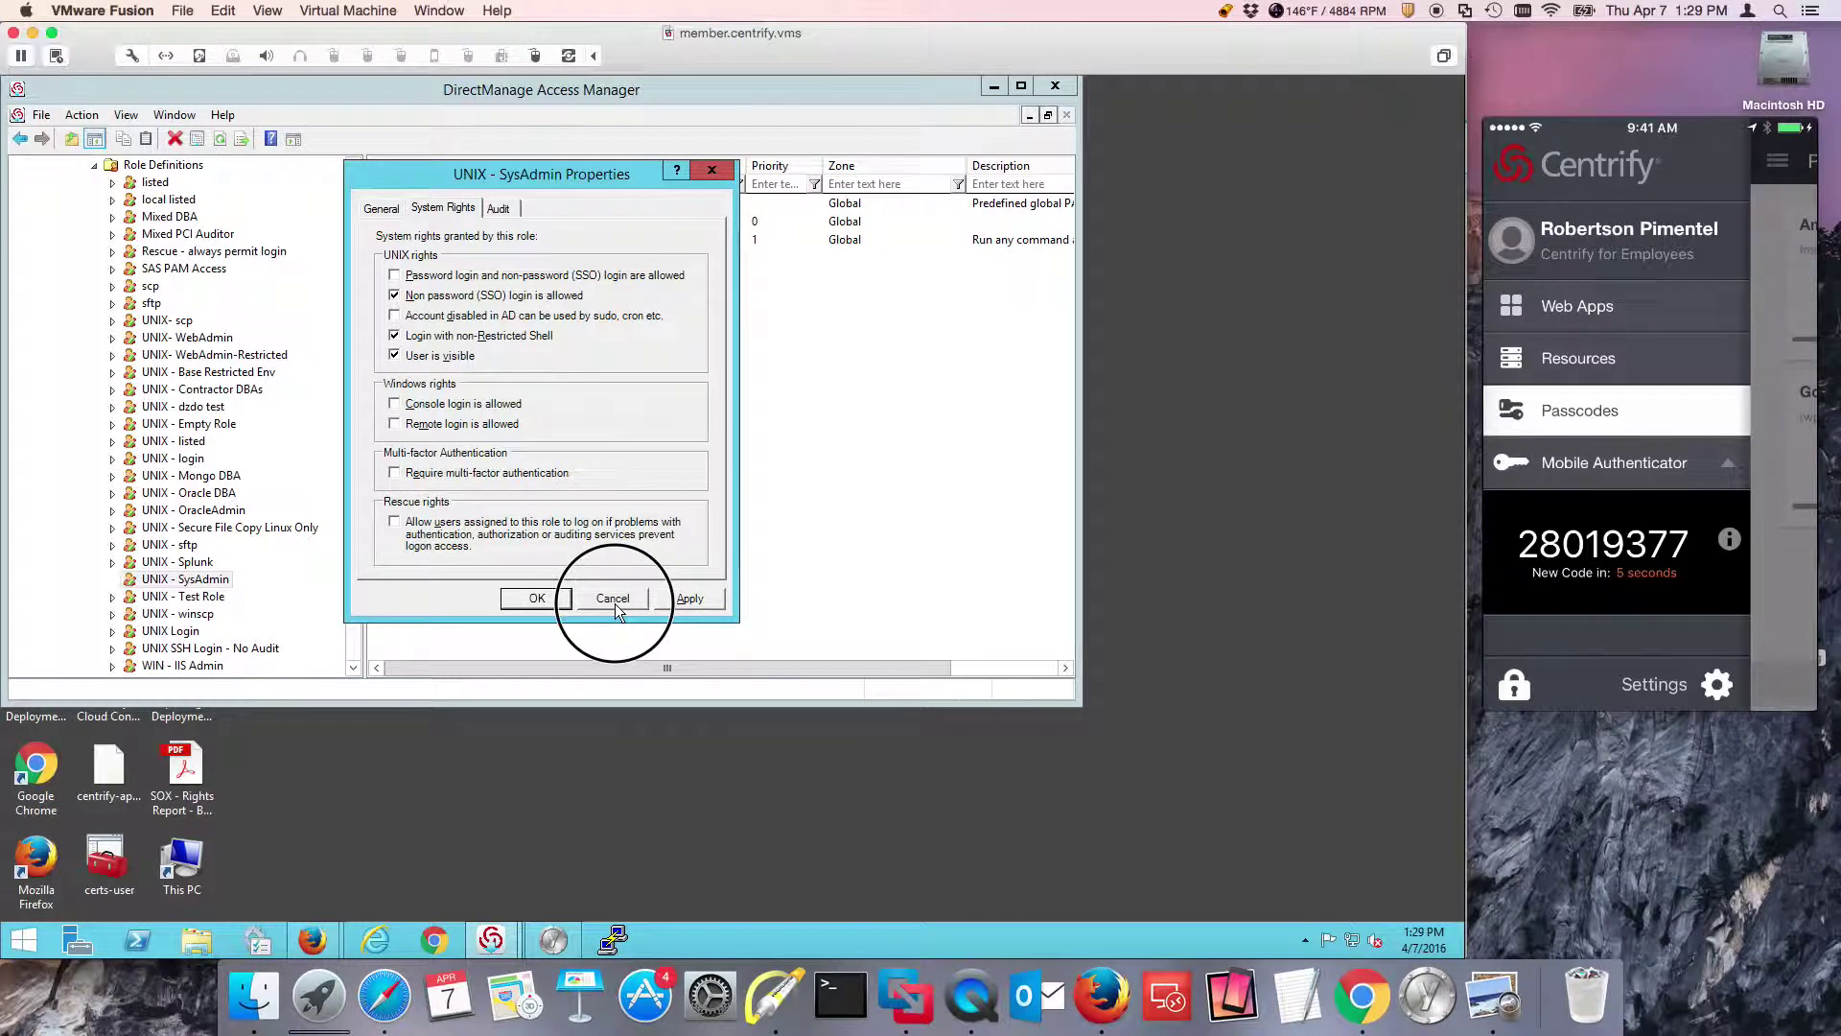
click(353, 493)
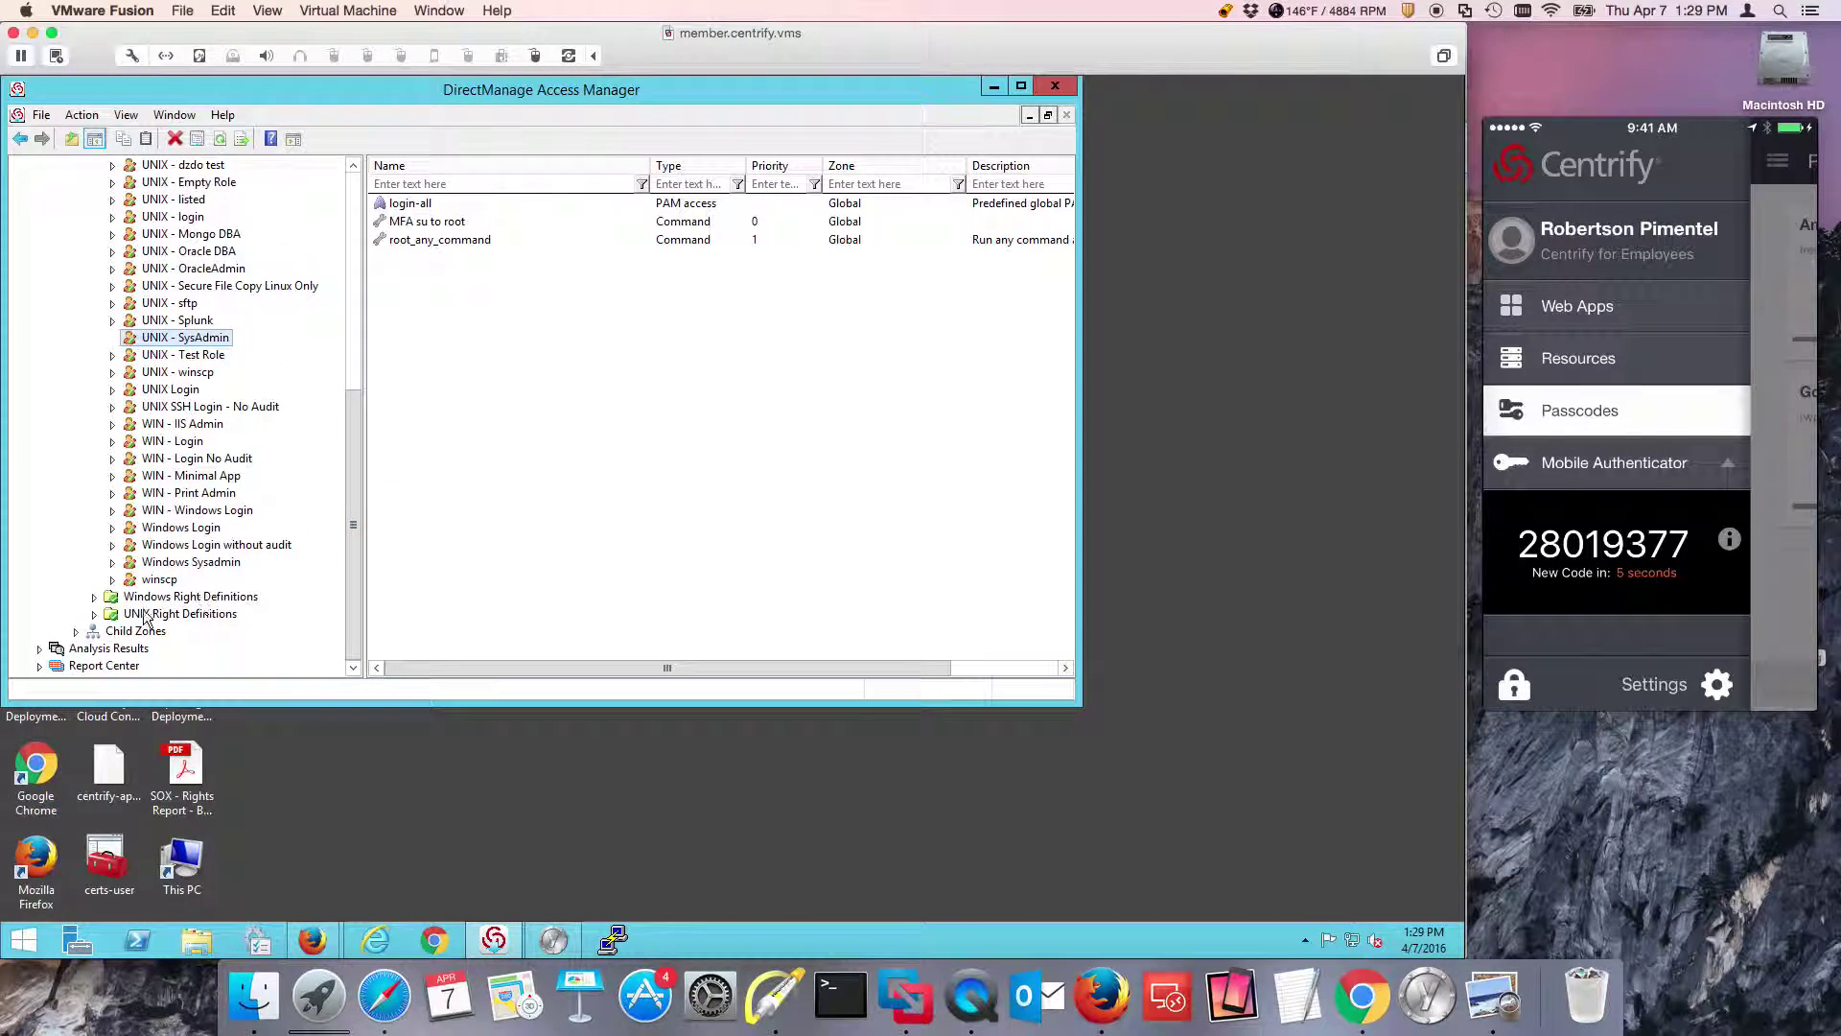
click(94, 596)
click(165, 614)
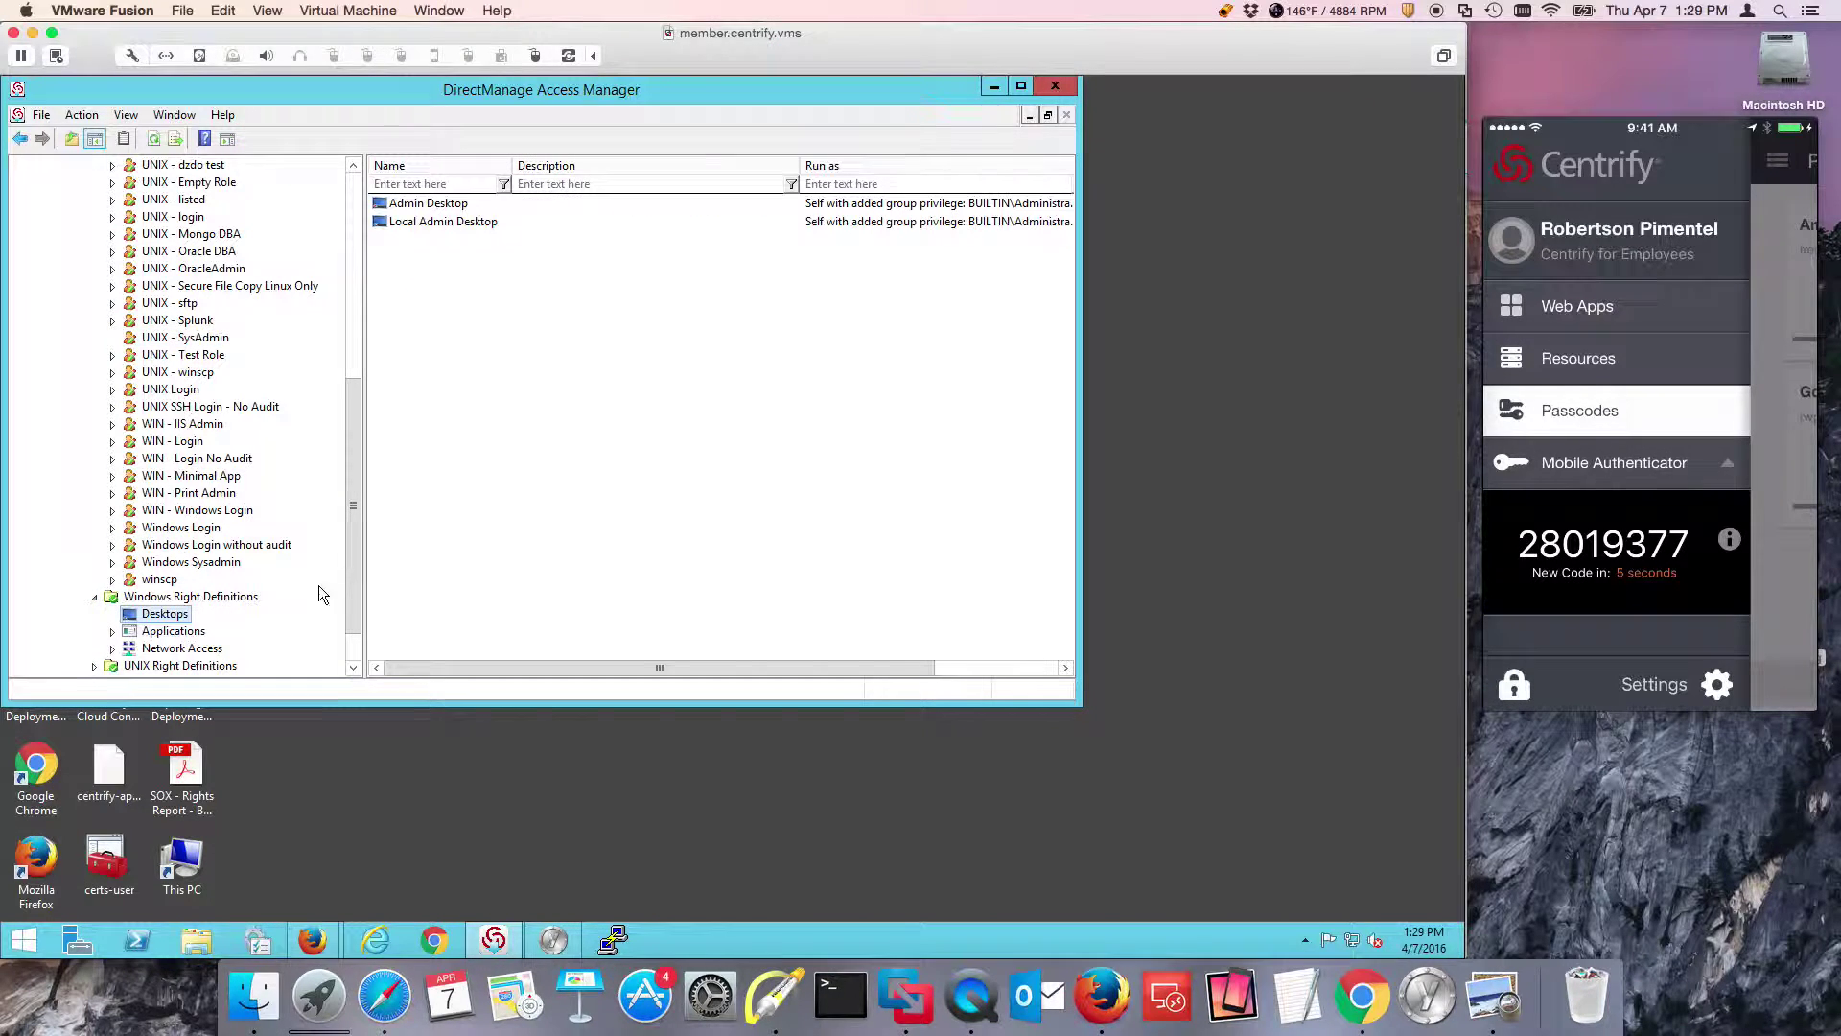
Review the Admin Desktop properties and its run-as groups, then close without changes.
double_click(449, 204)
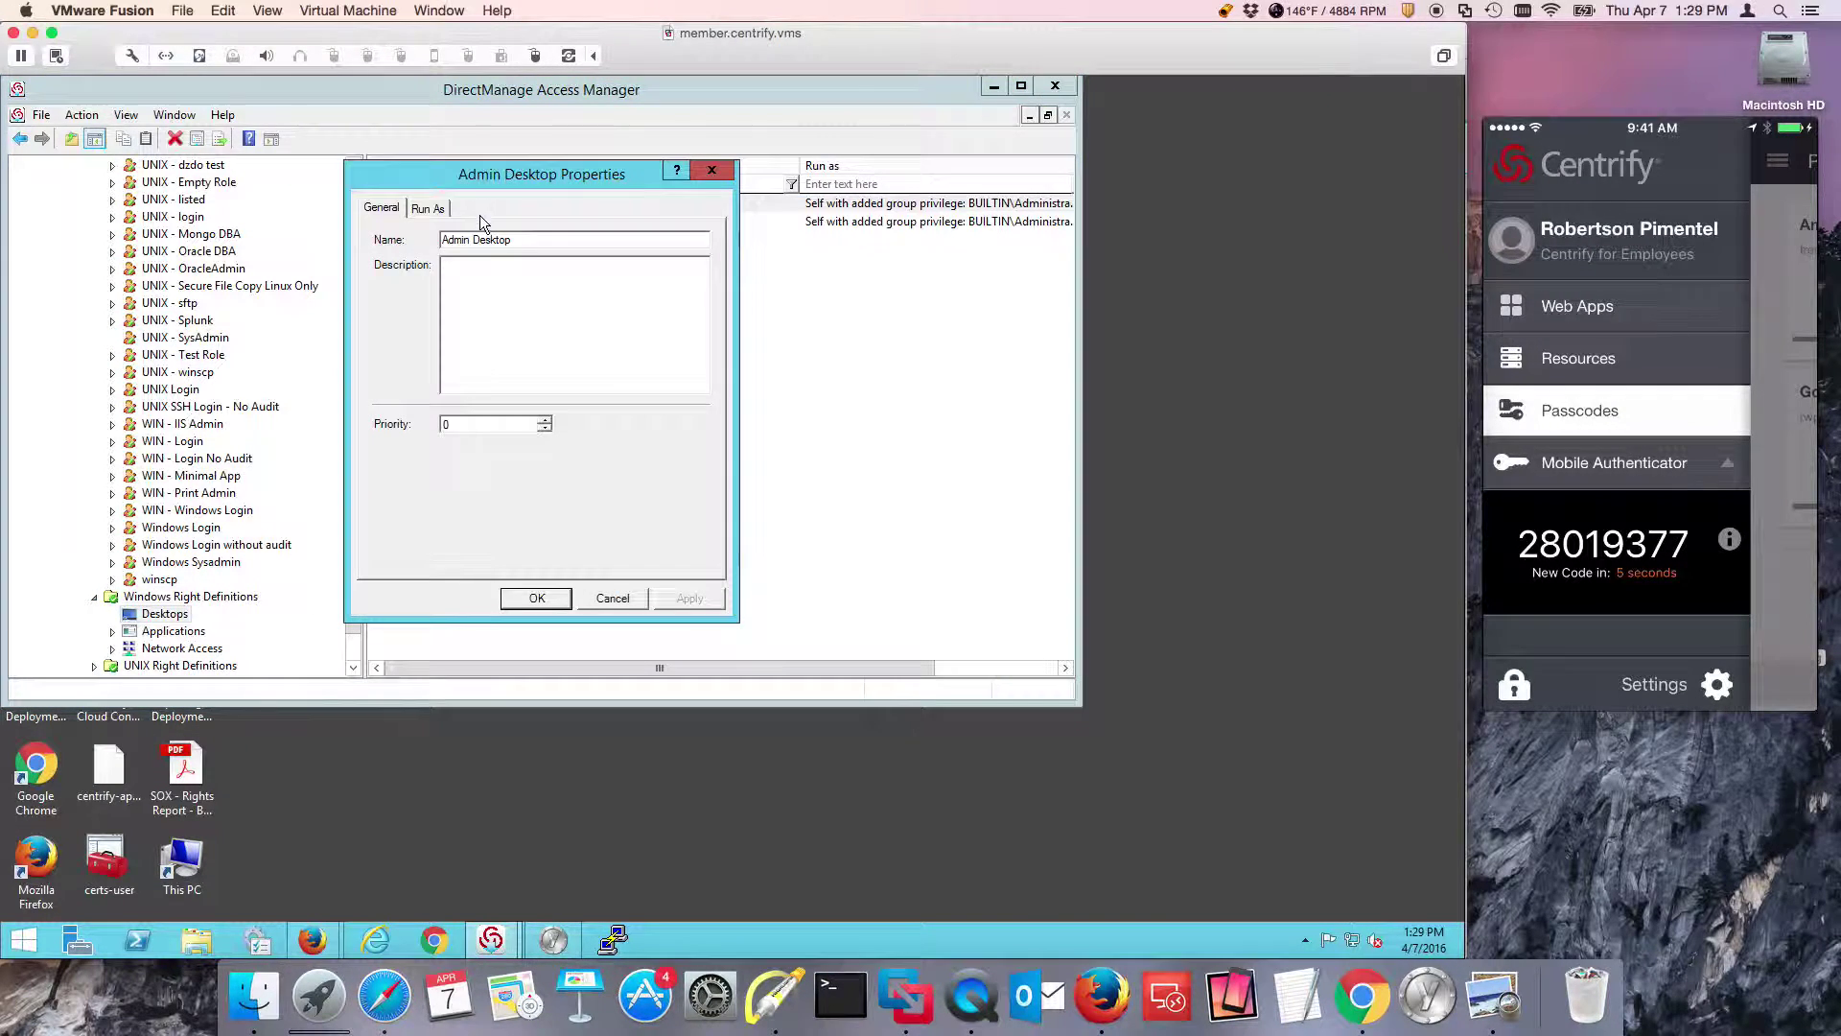
click(428, 208)
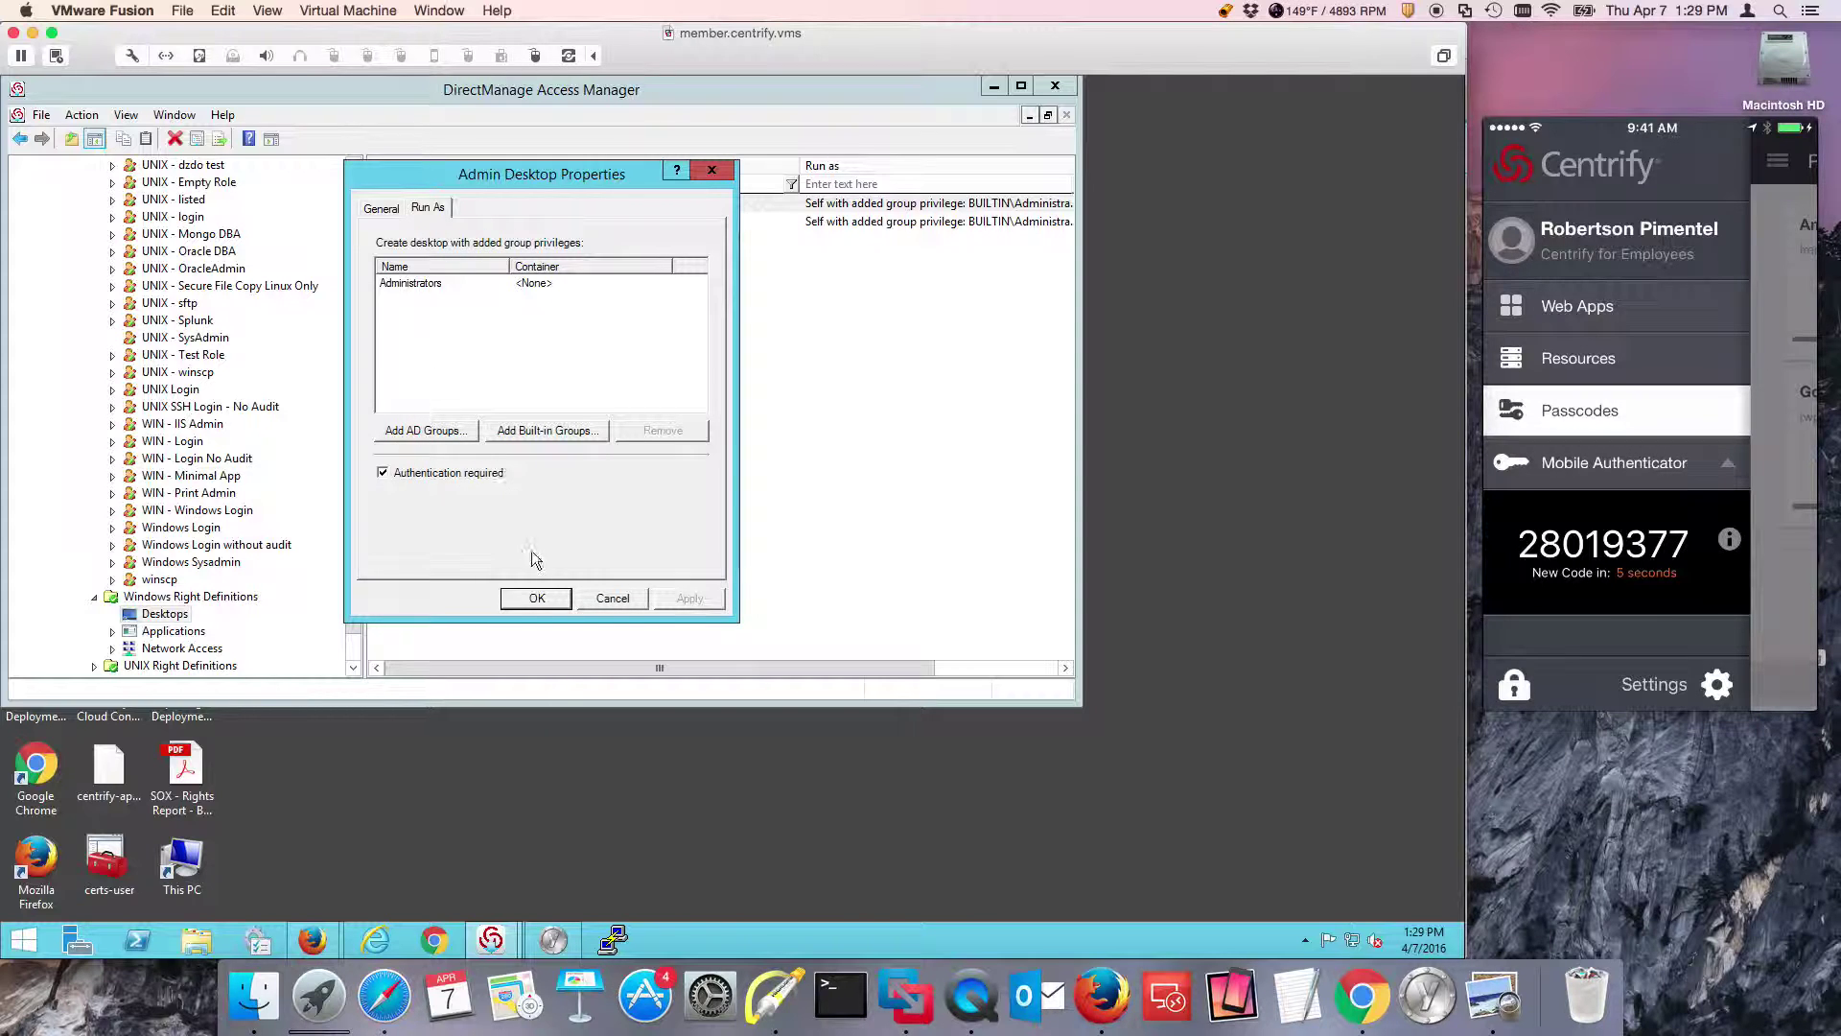
click(612, 597)
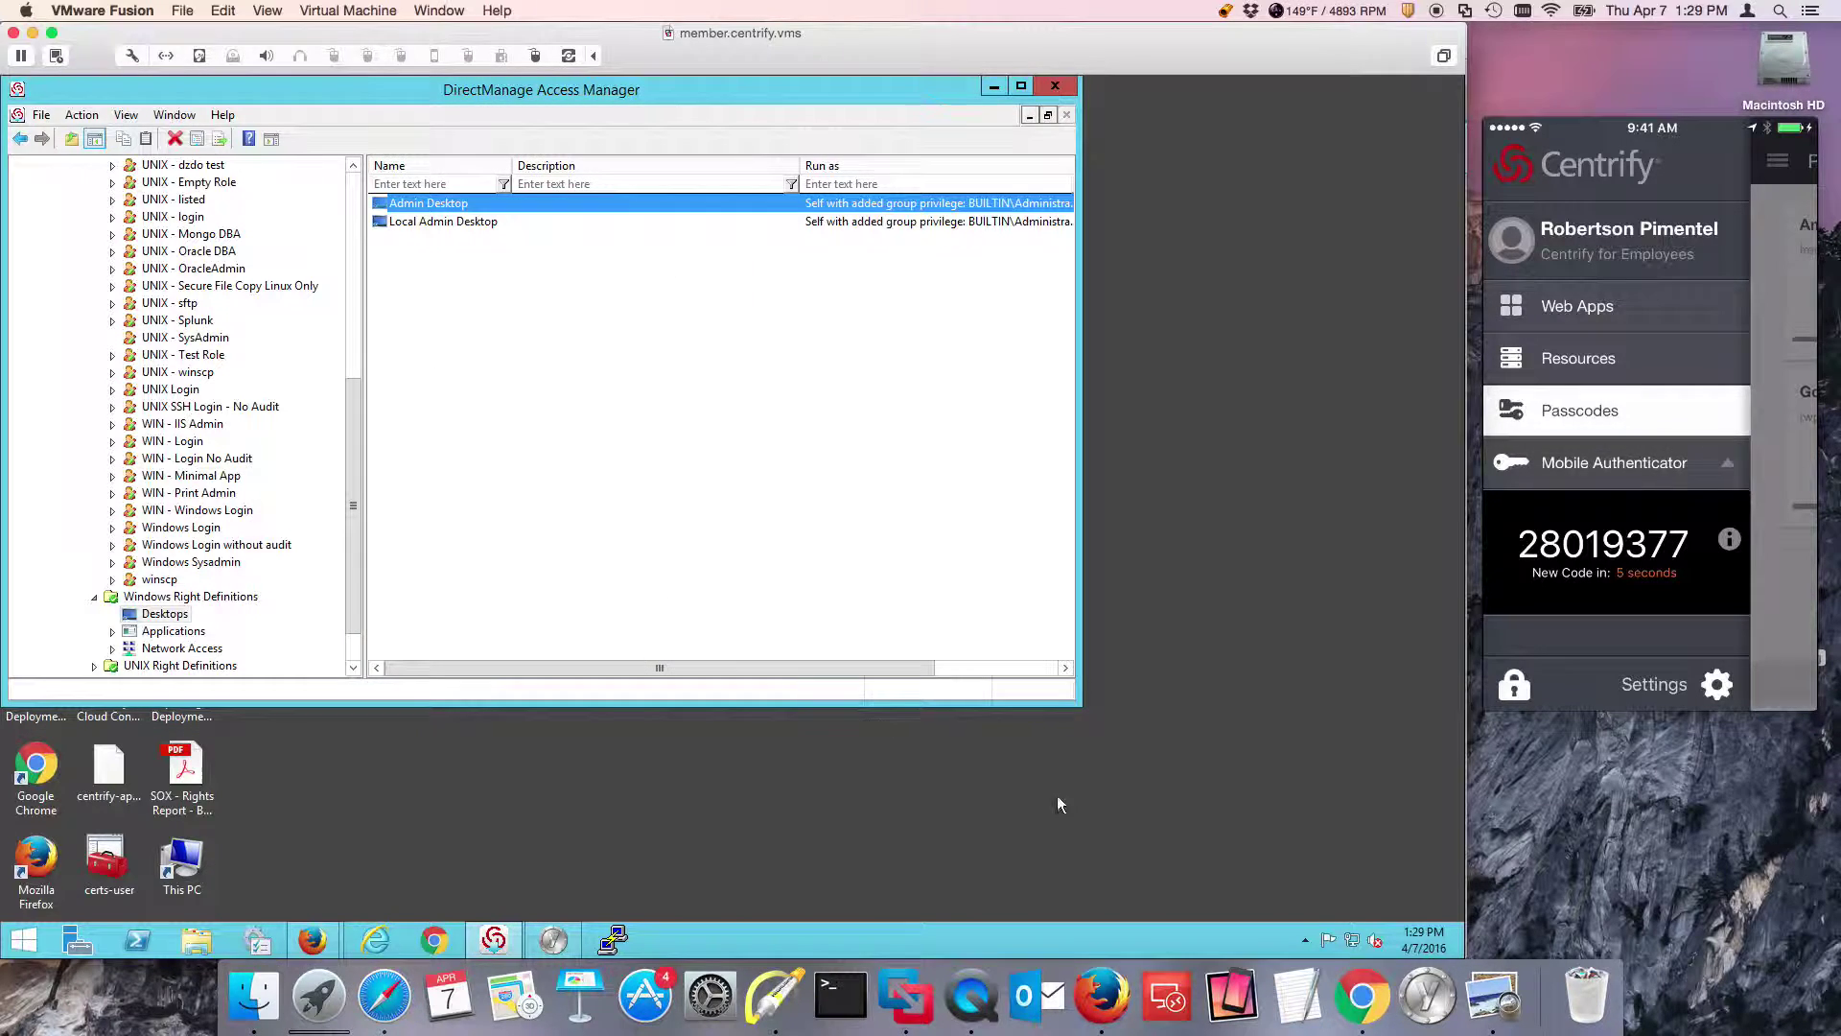
Create a new Windows Sysadmin desktop, authenticating with the smart card PIN after the password fails.
click(1309, 939)
right_click(1337, 843)
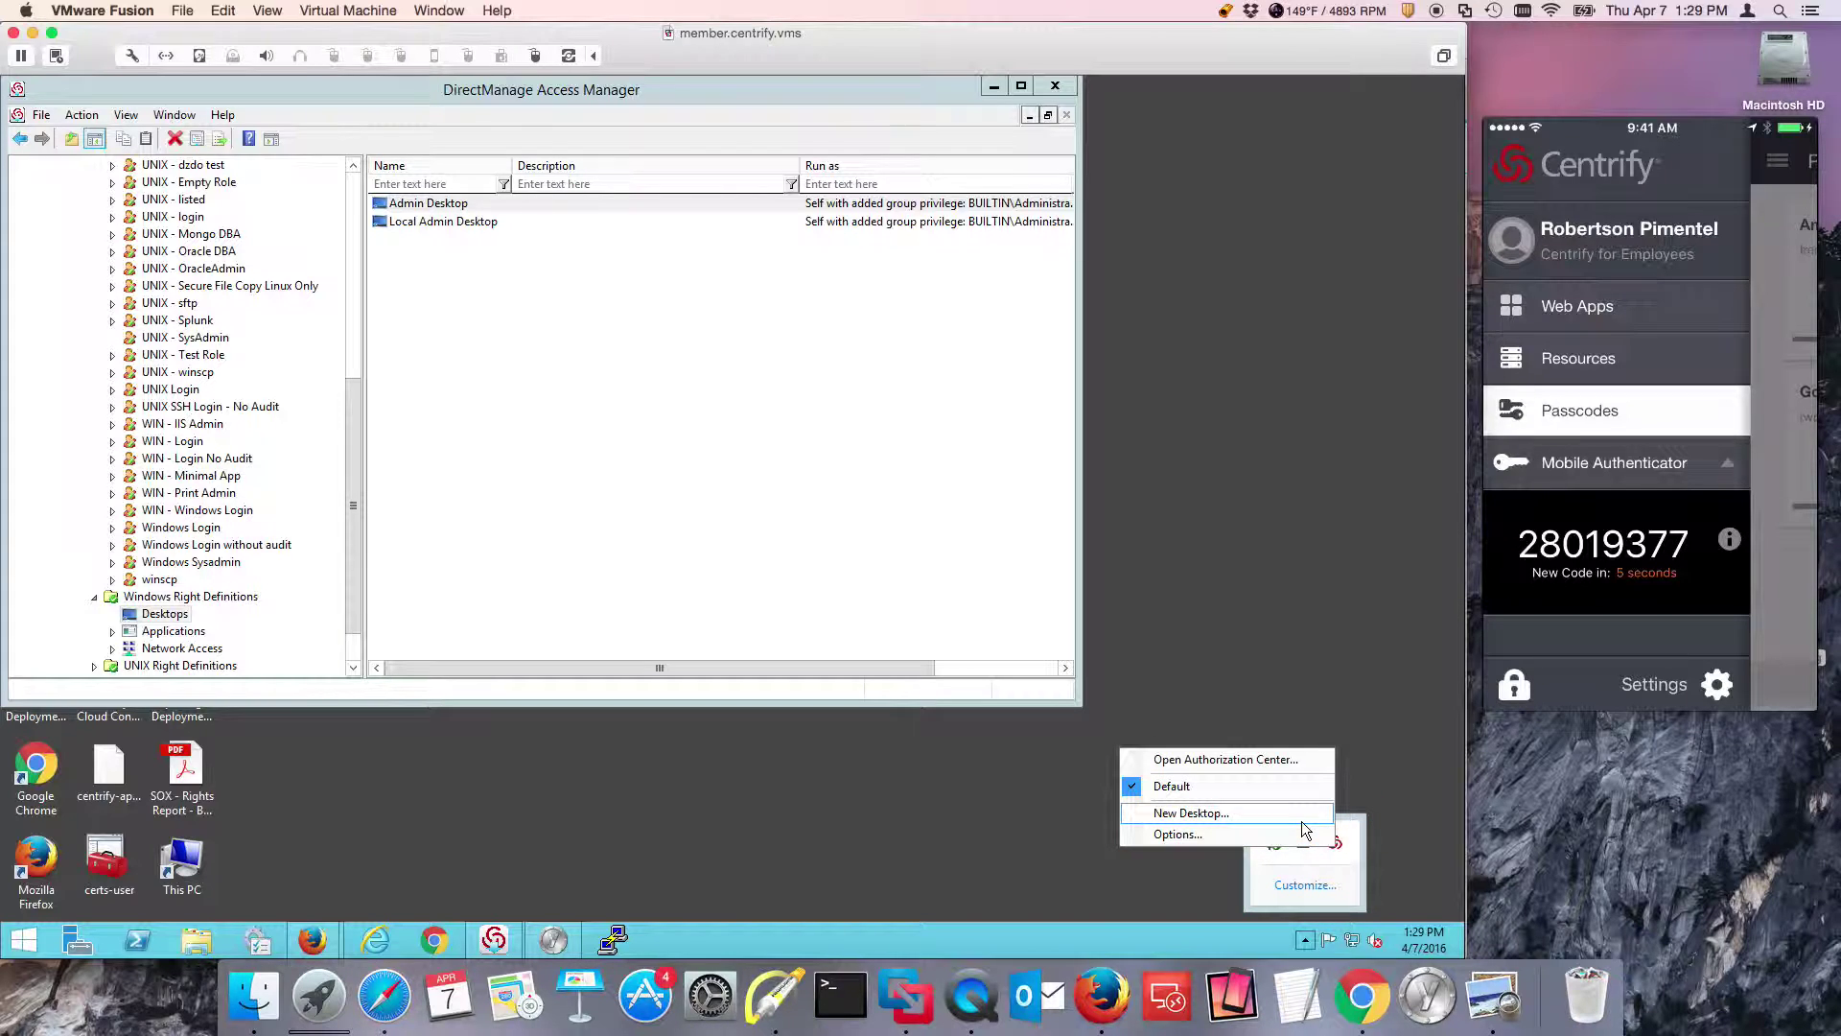
click(1219, 812)
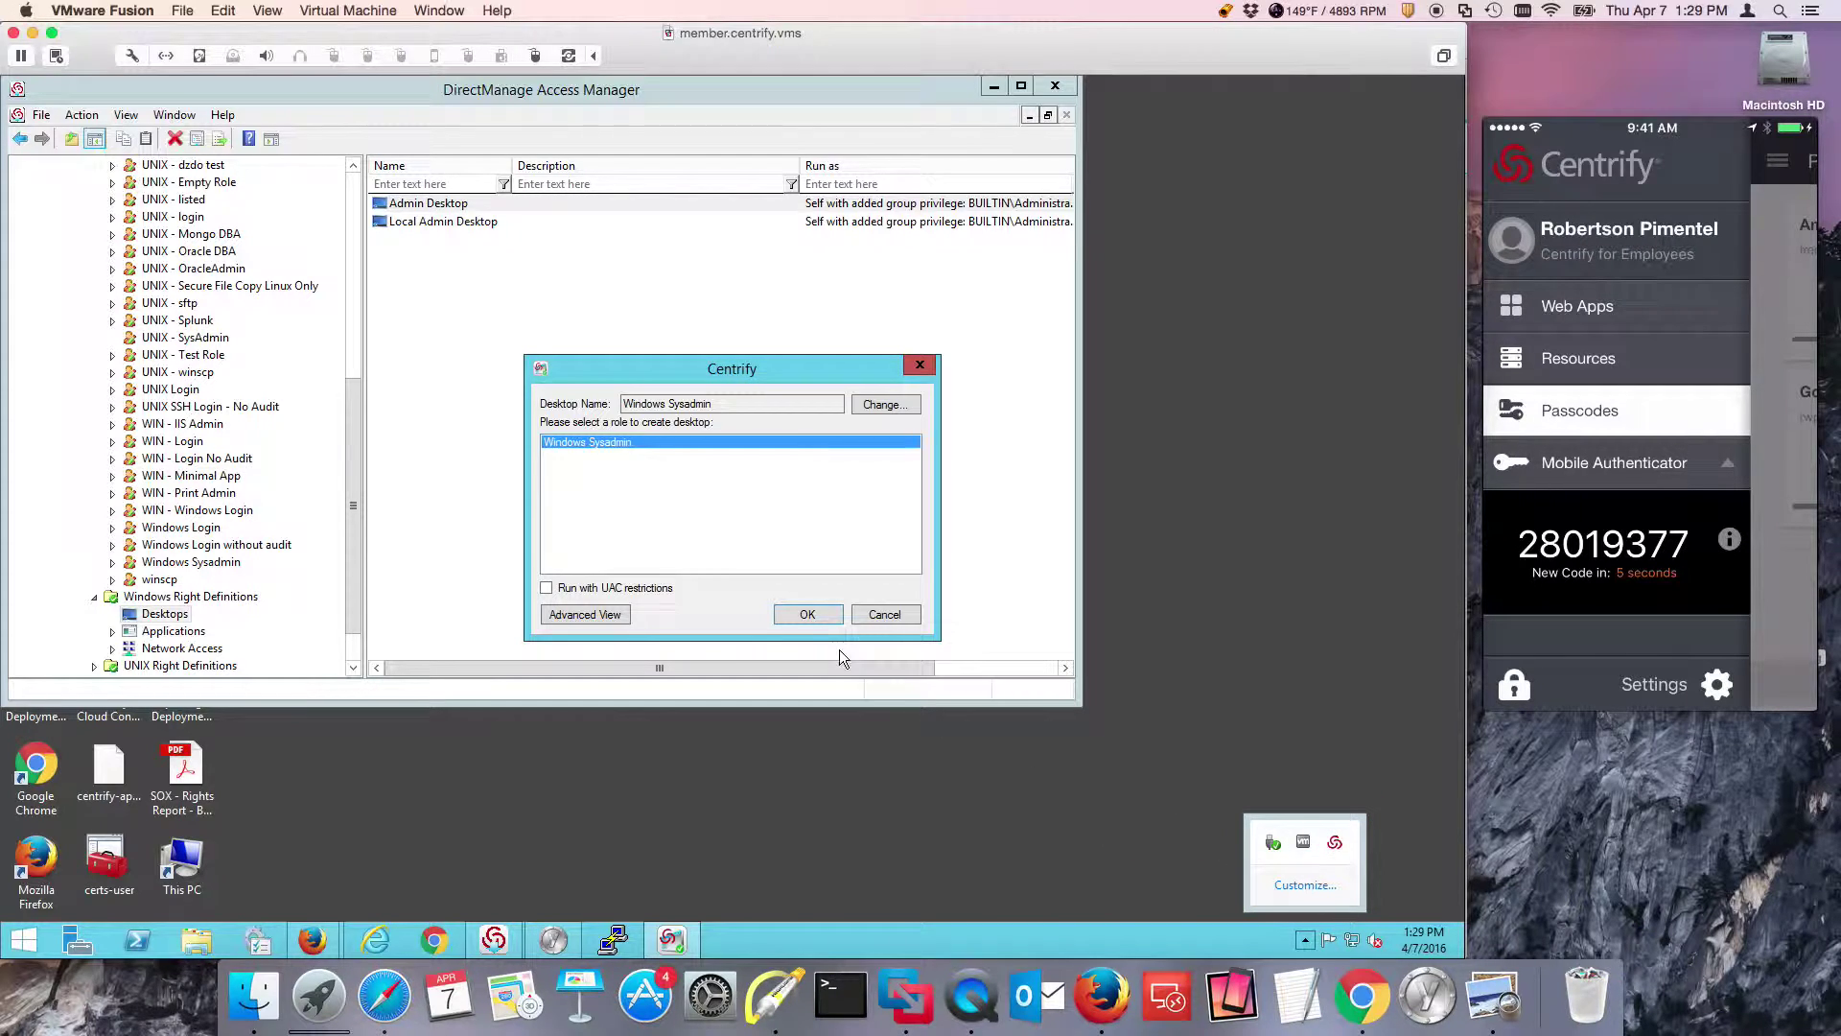
click(791, 616)
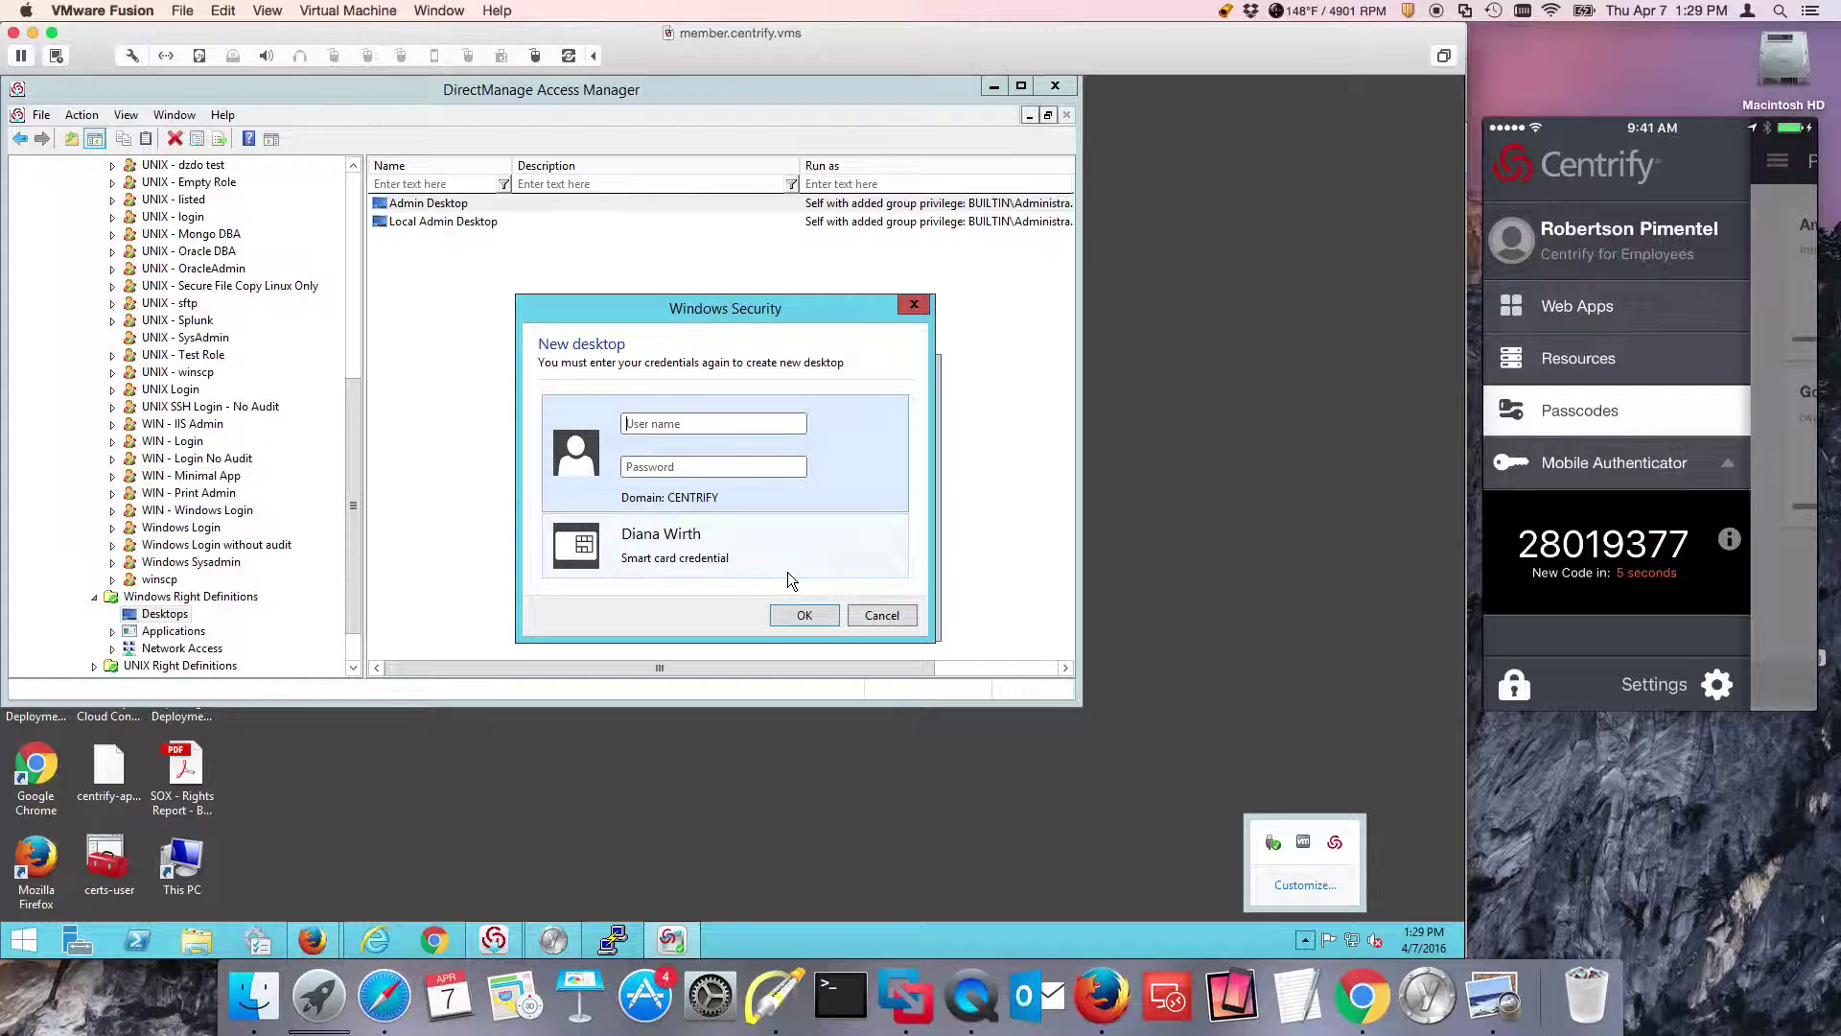
key(Return)
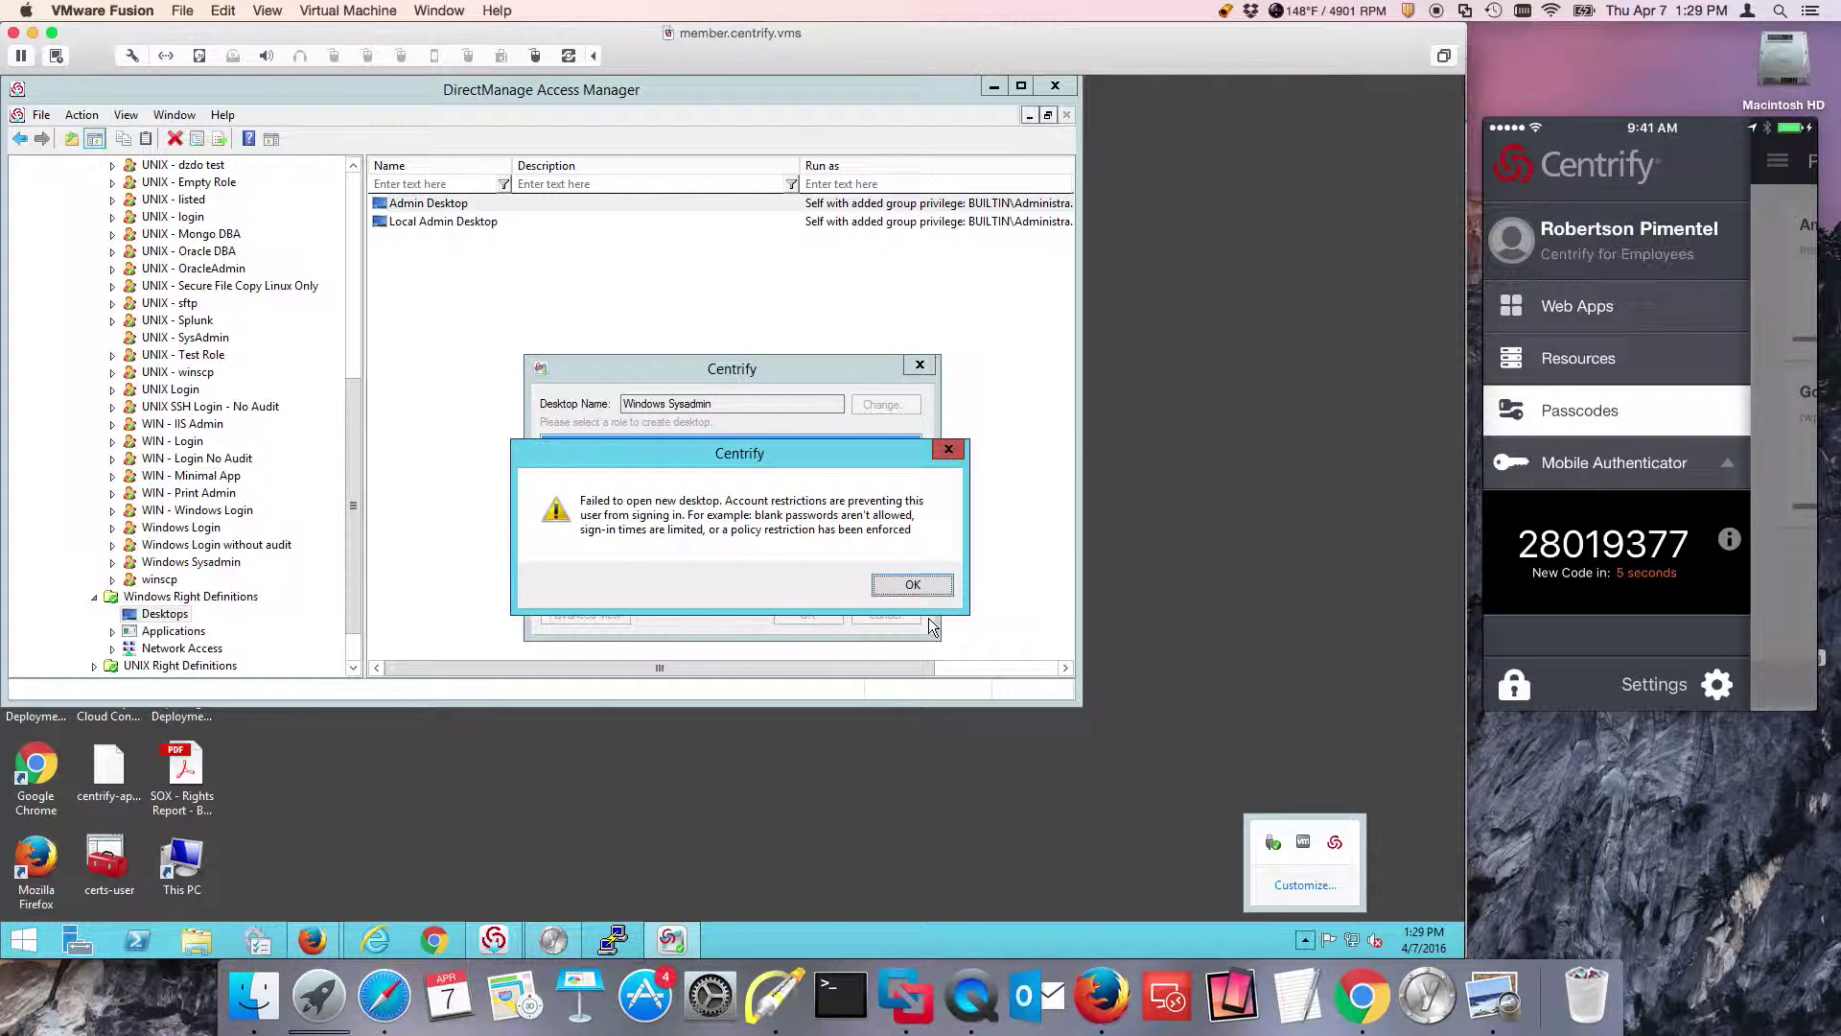
click(888, 579)
click(810, 613)
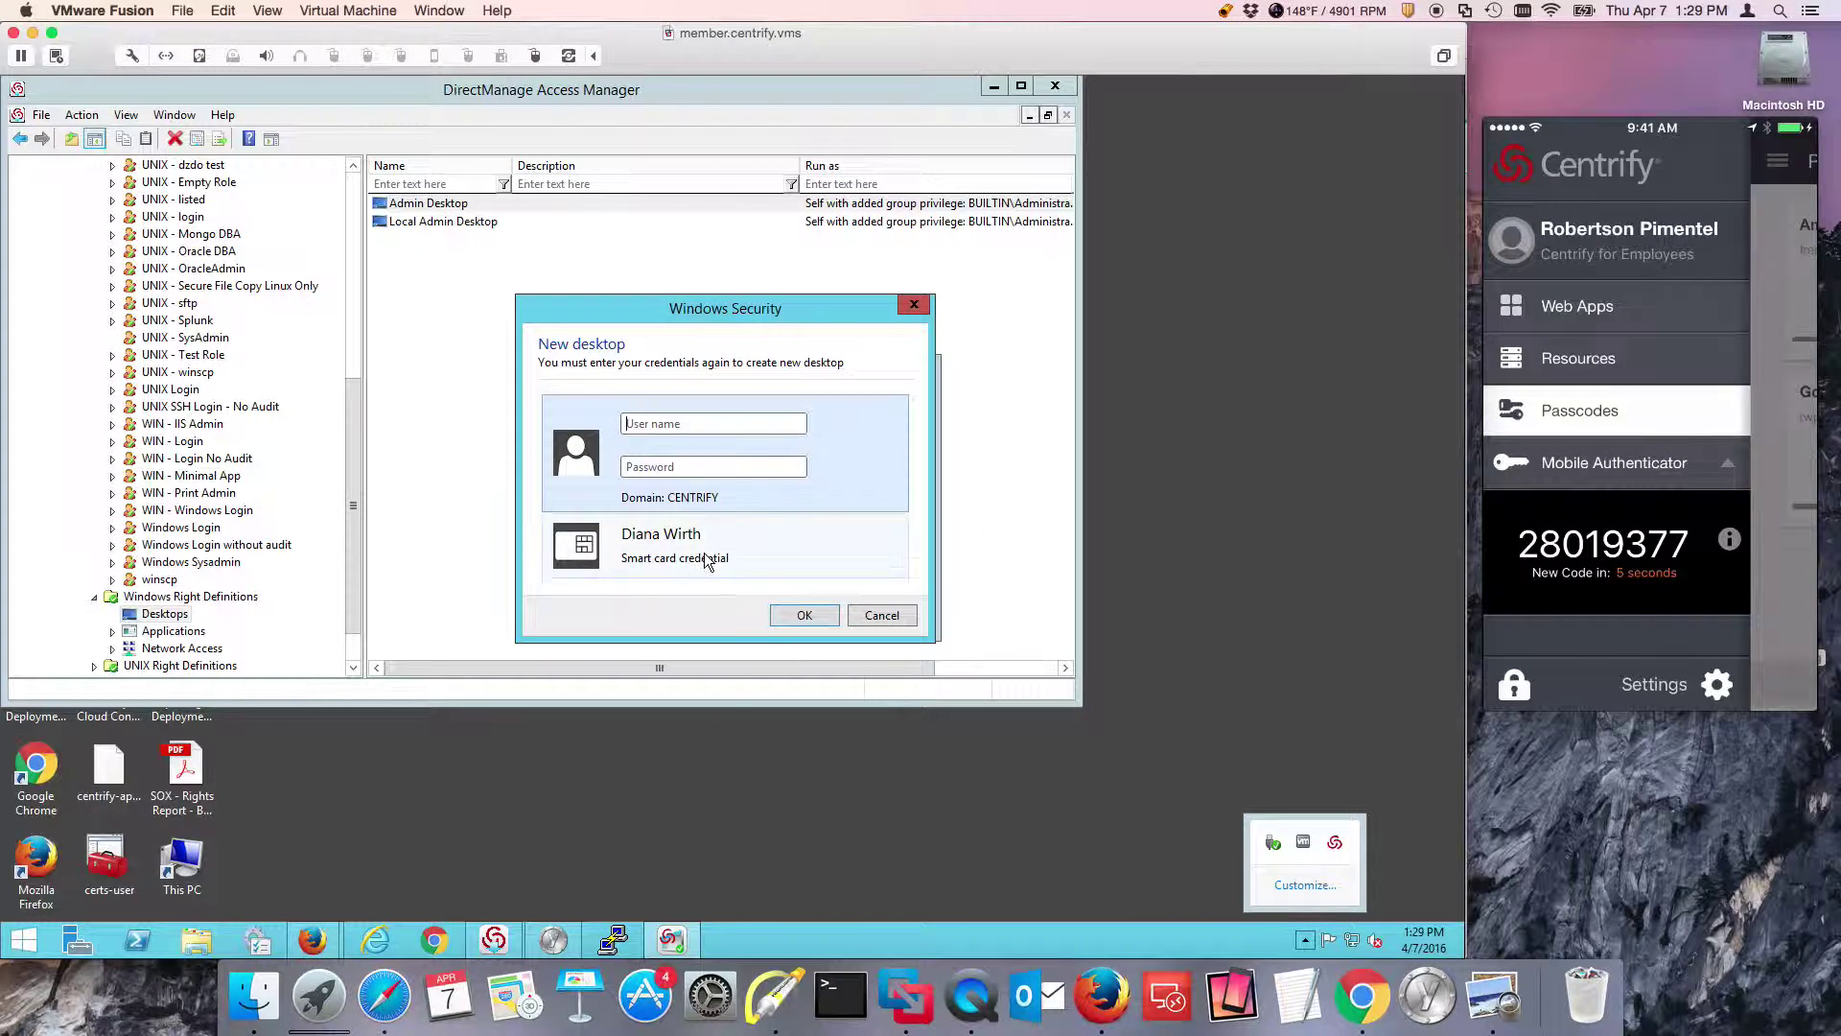
click(704, 555)
text(*****)
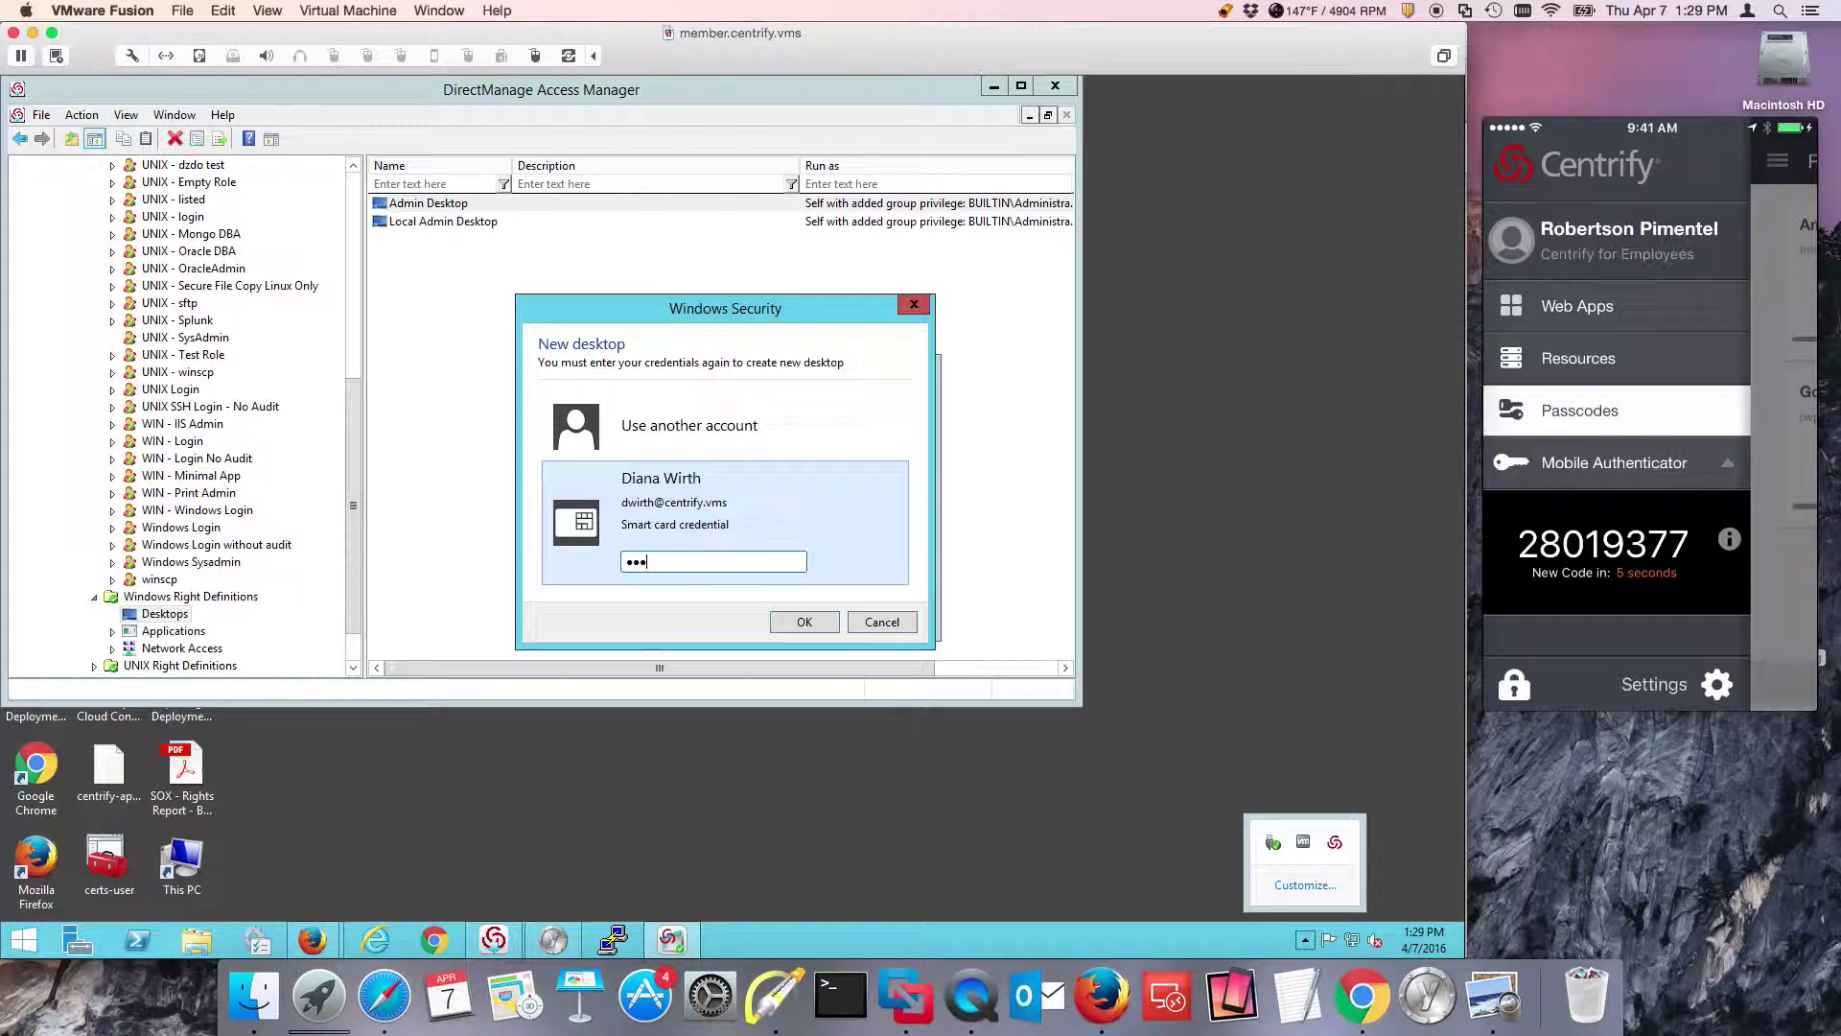
key(Return)
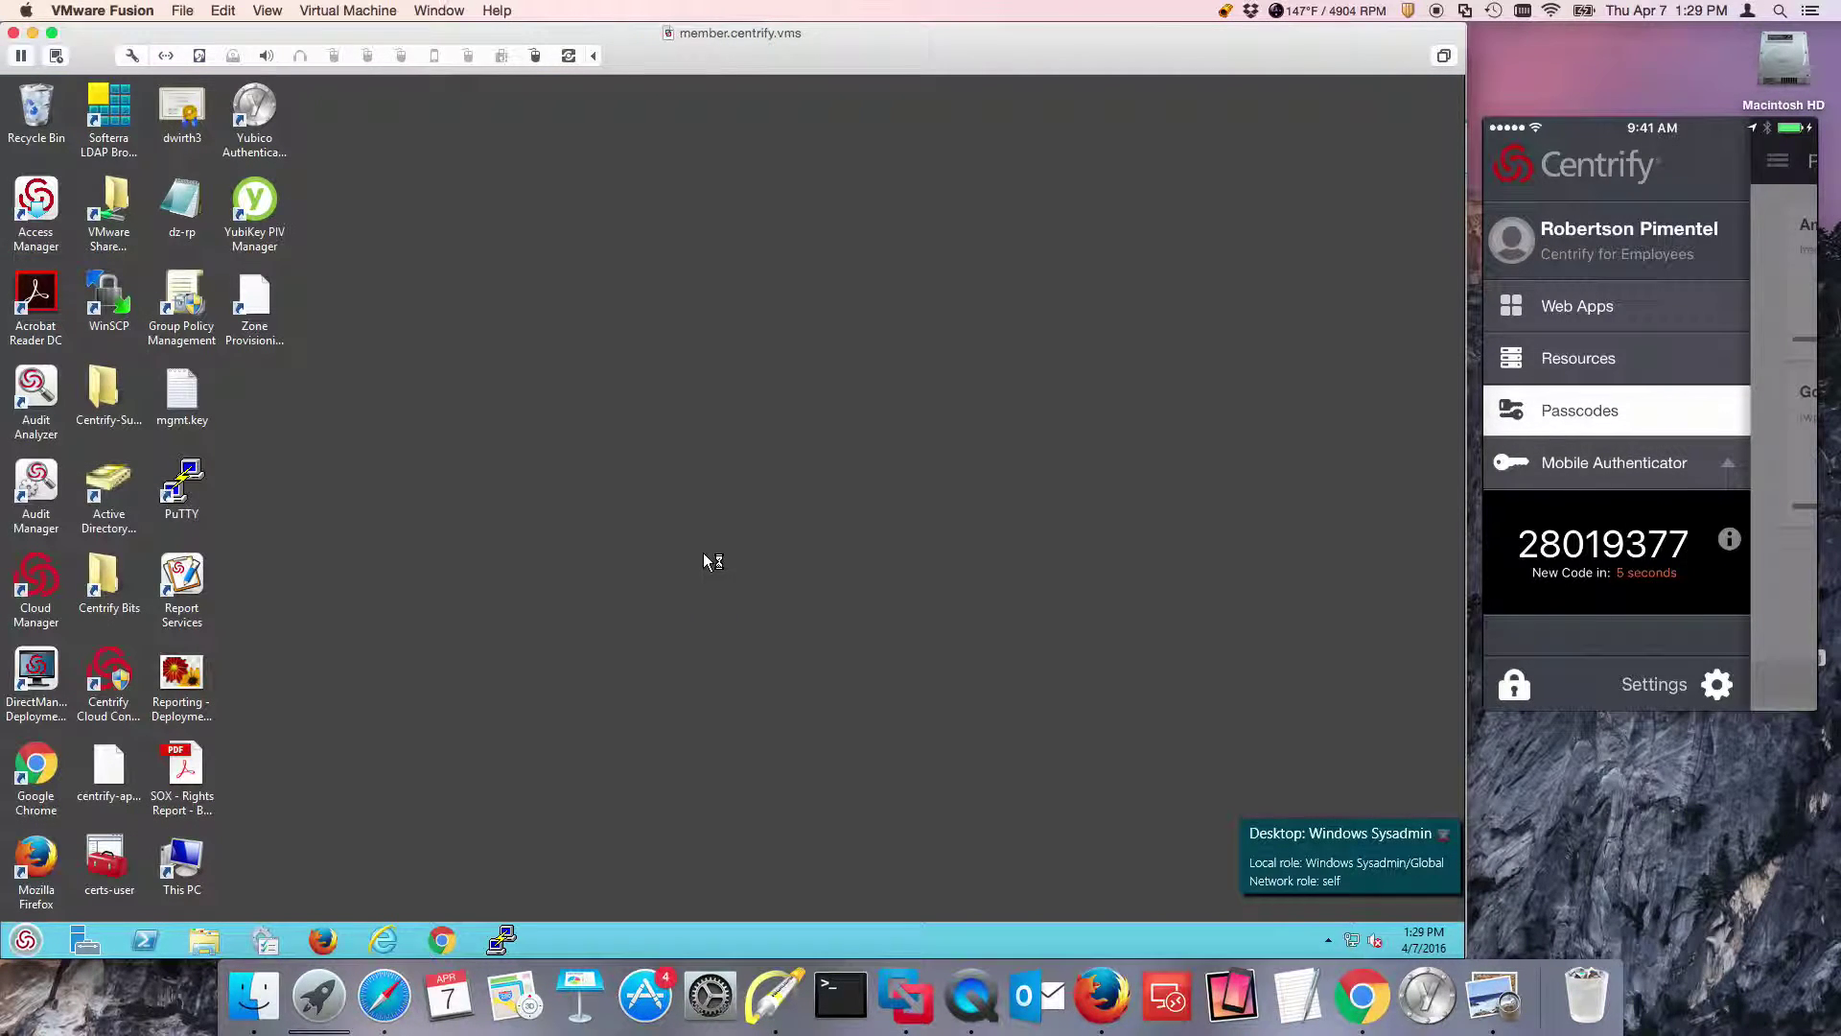
Close the elevated Windows Sysadmin desktop from the Centrify tray icon.
click(1328, 940)
right_click(1342, 844)
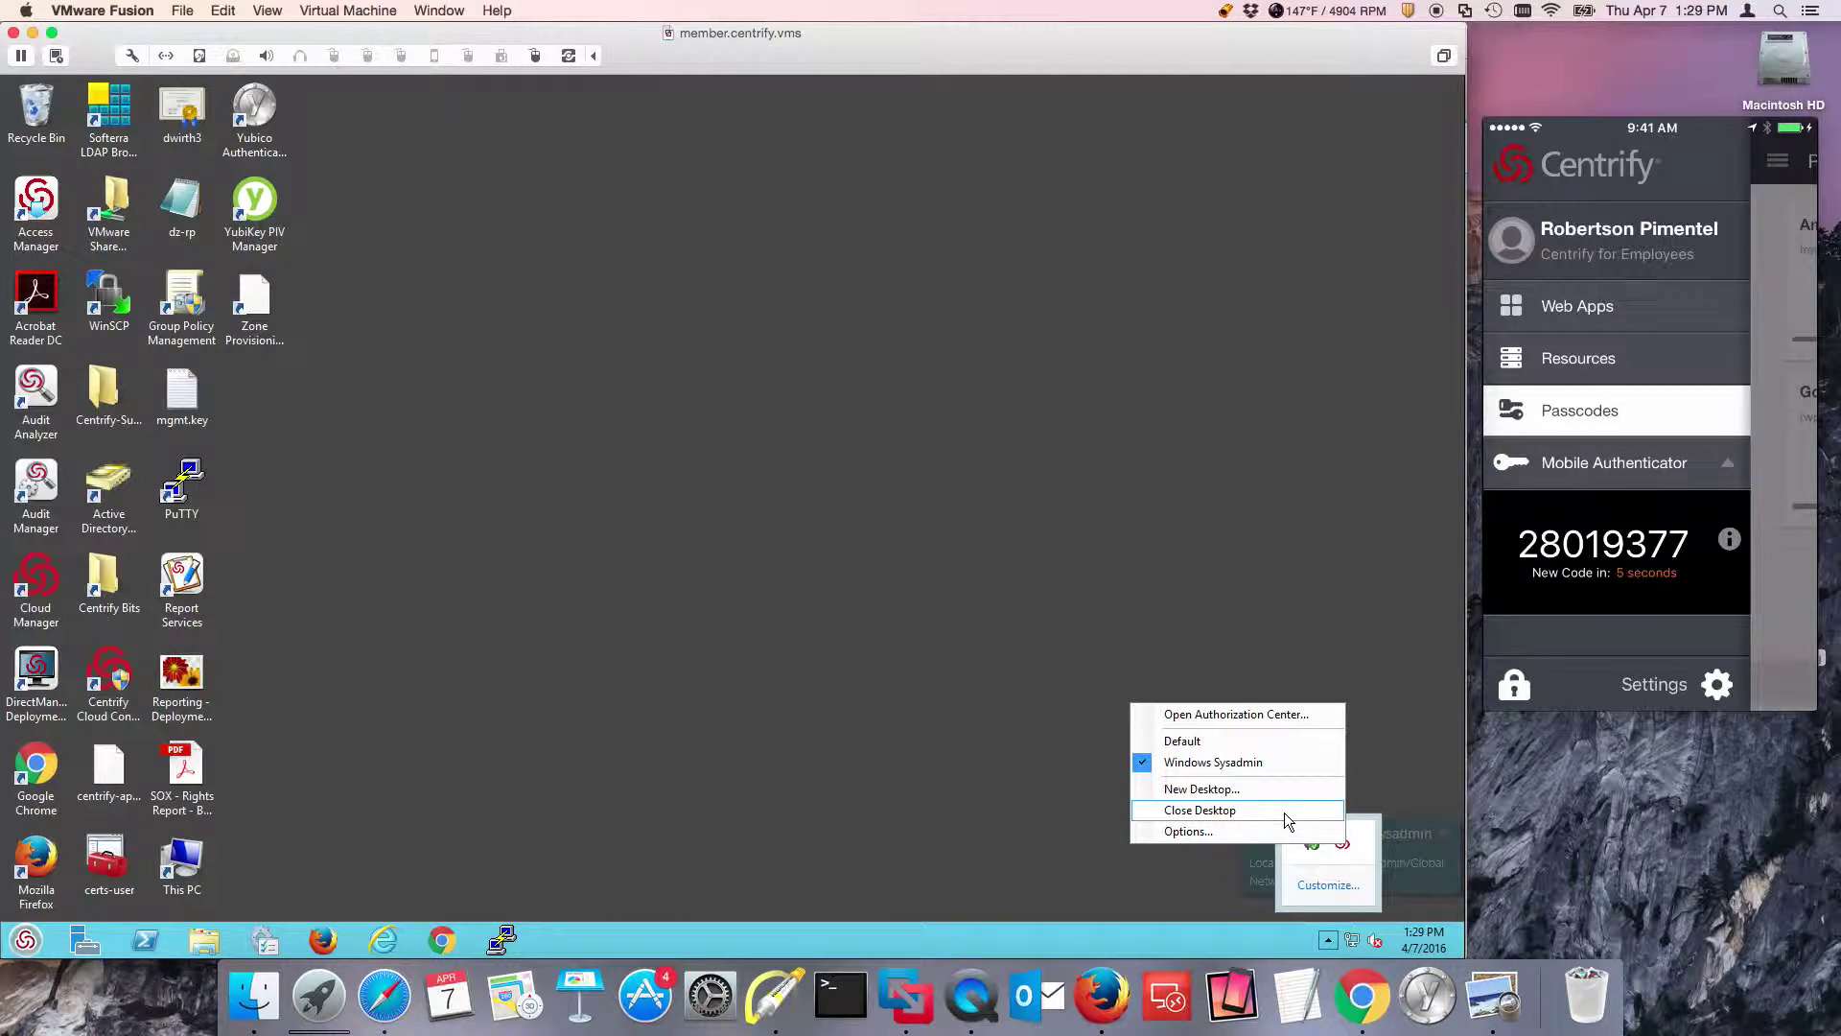
click(1247, 817)
click(844, 584)
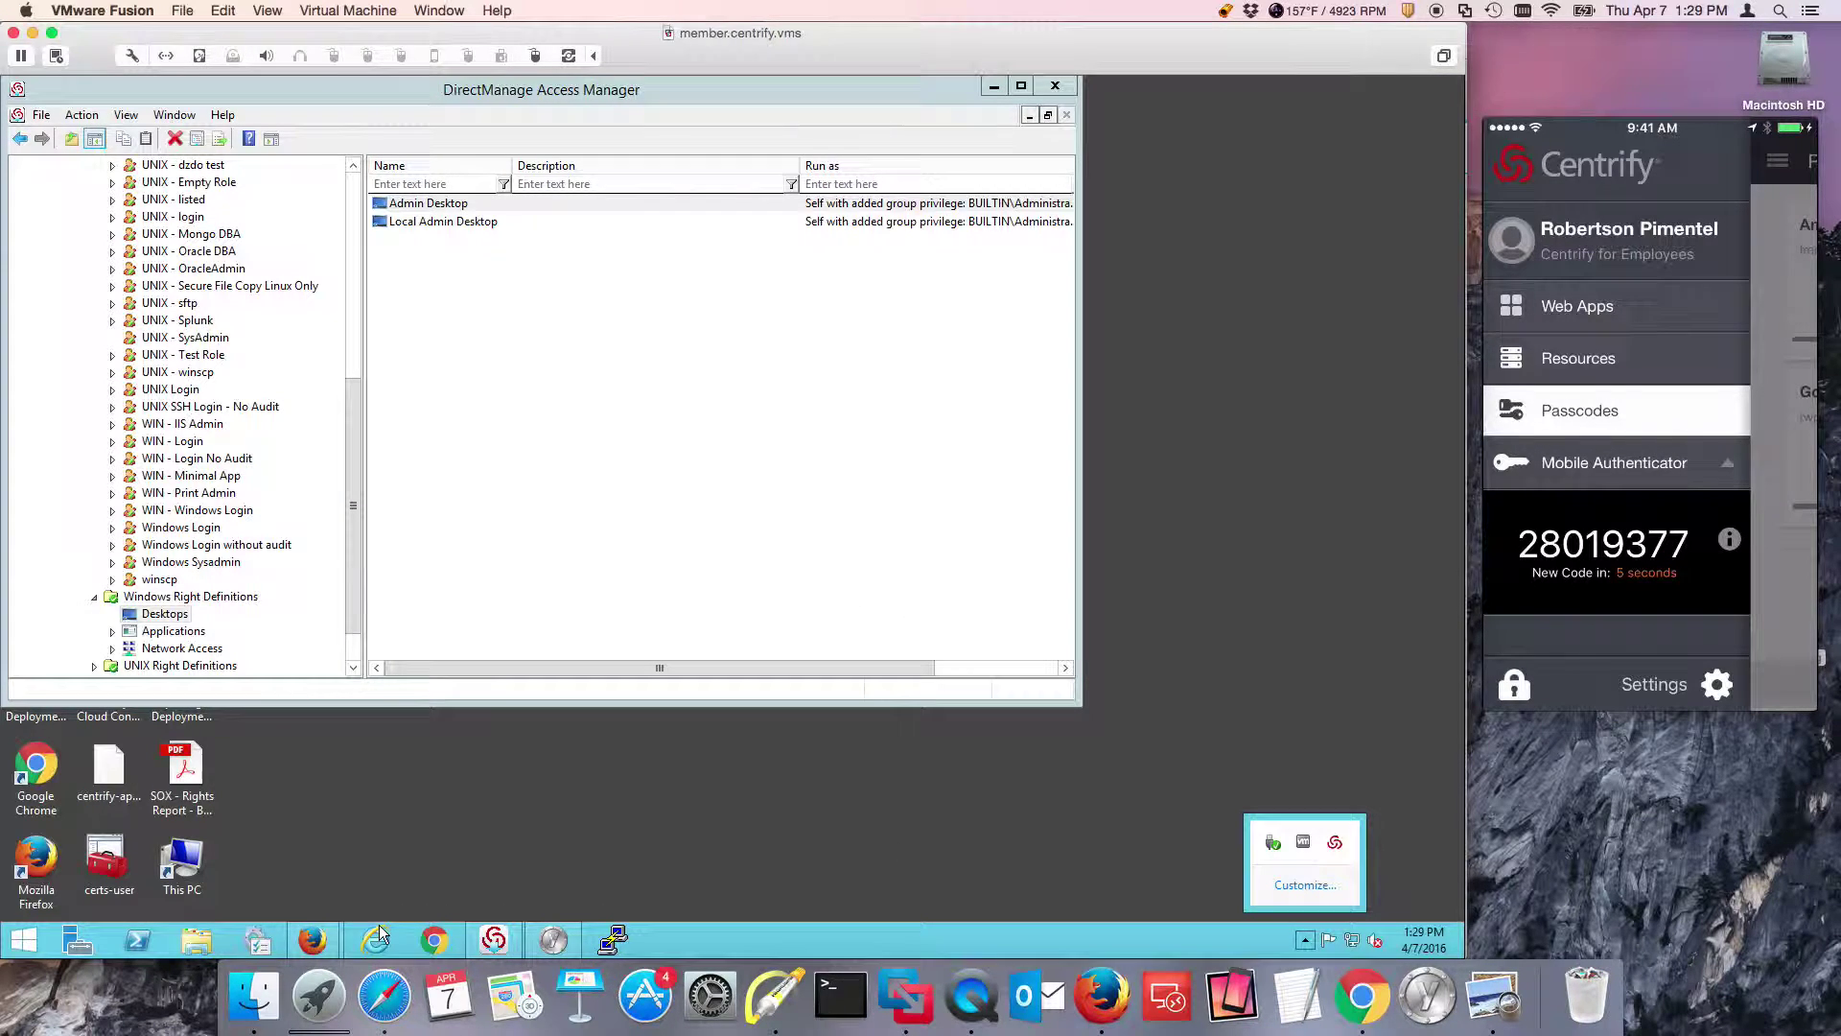
Bring forward the Cloud Manager window showing Default Policy OATH OTP: integration Yes, 'Yubikey or OATH OTP'.
mouse_move(320, 939)
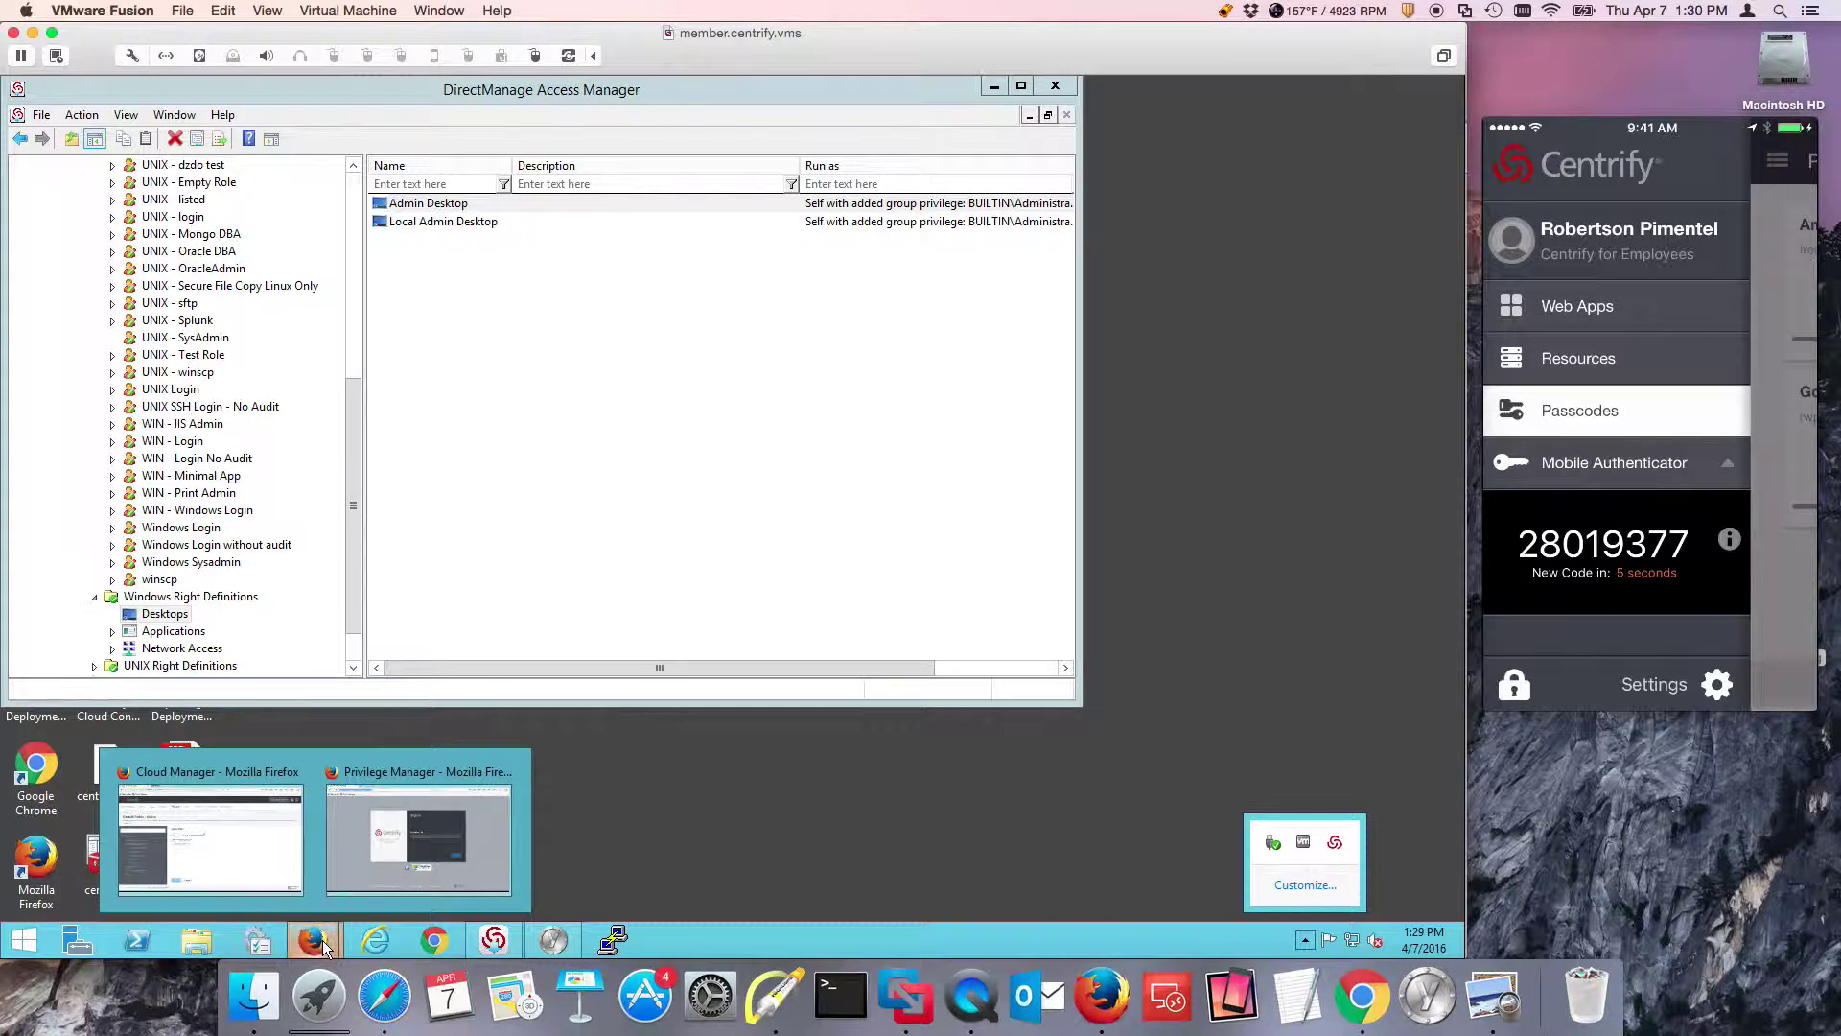
click(261, 859)
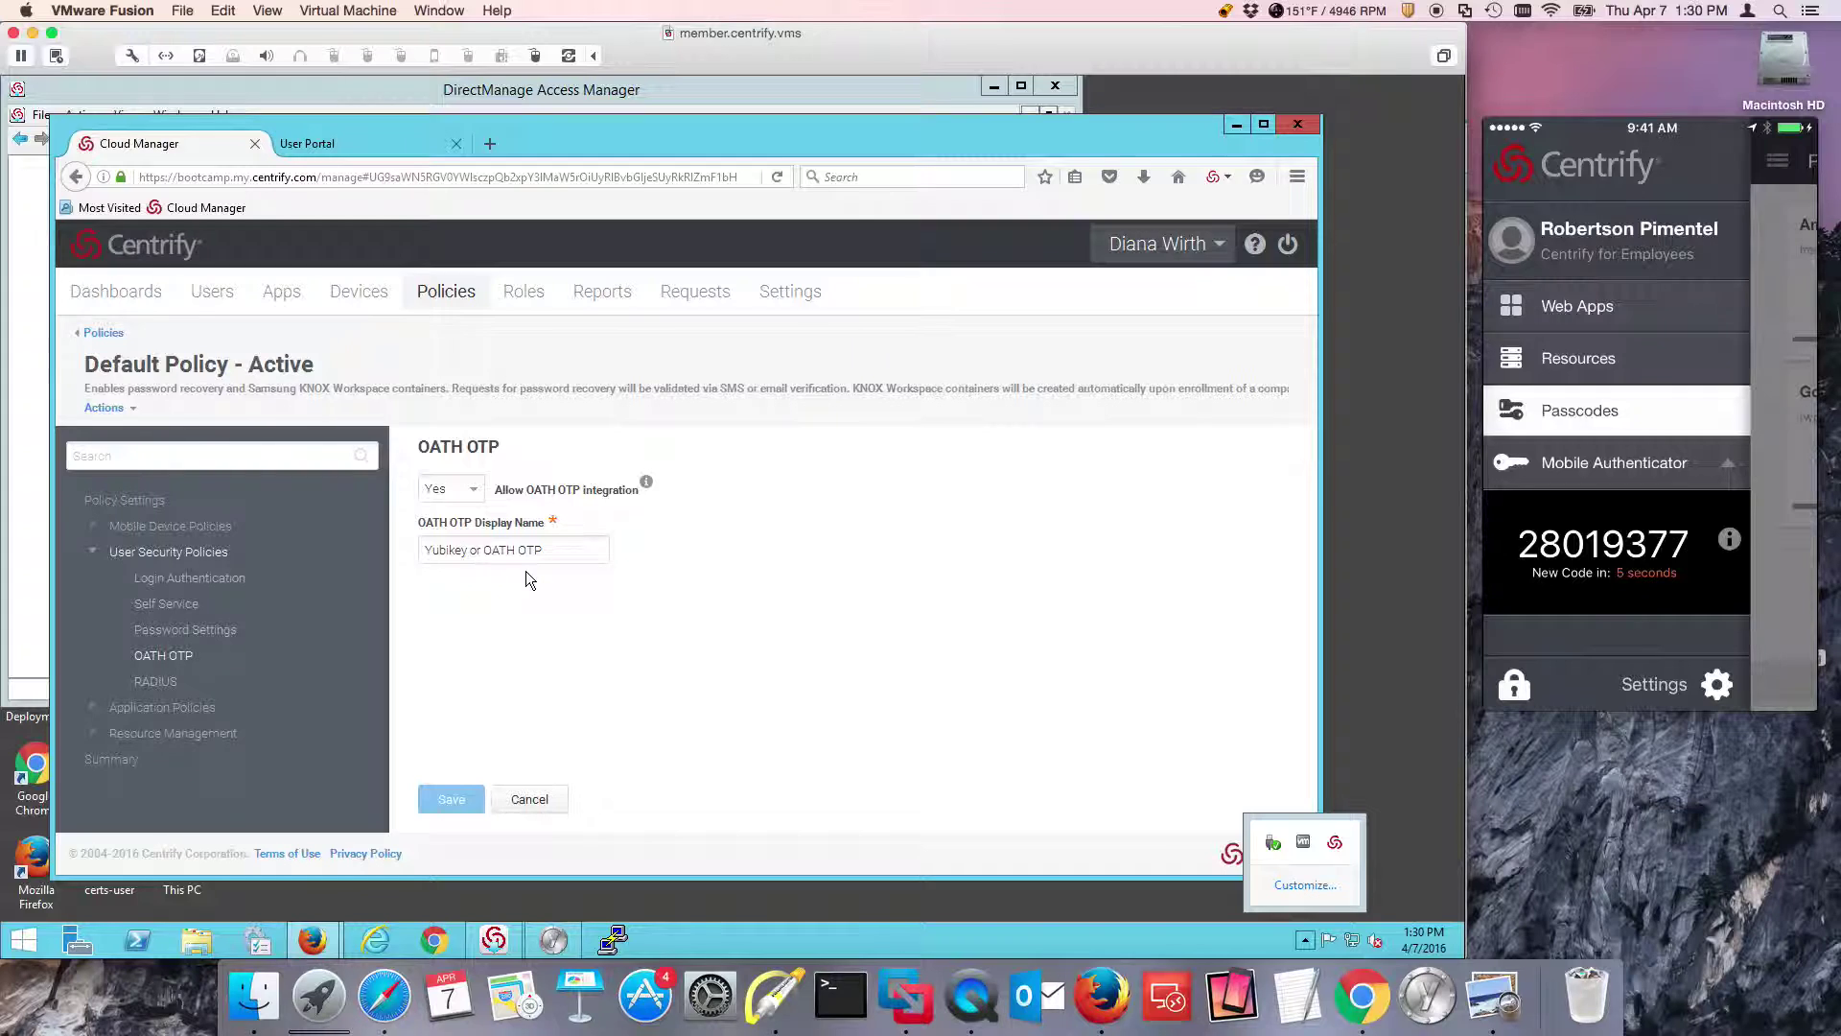
mouse_move(314, 941)
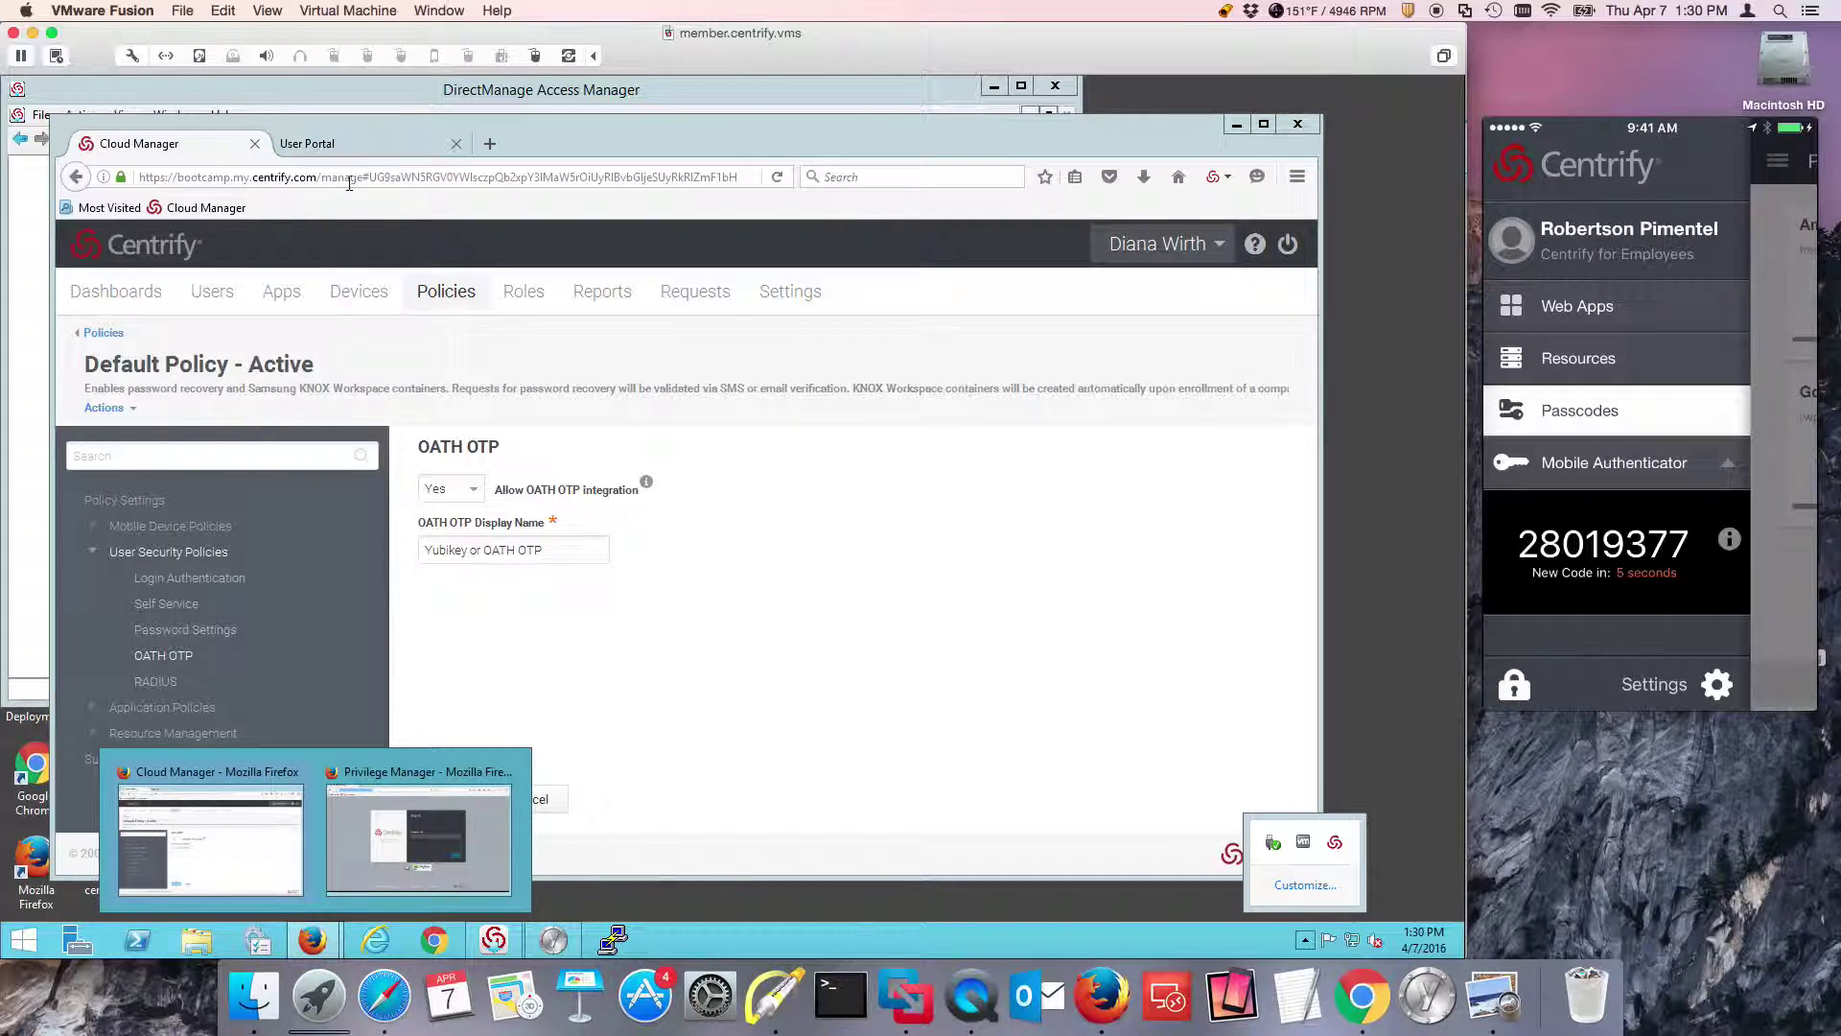
Delete the rplaptopdemo OATH token from the User Portal Passcodes page.
click(381, 148)
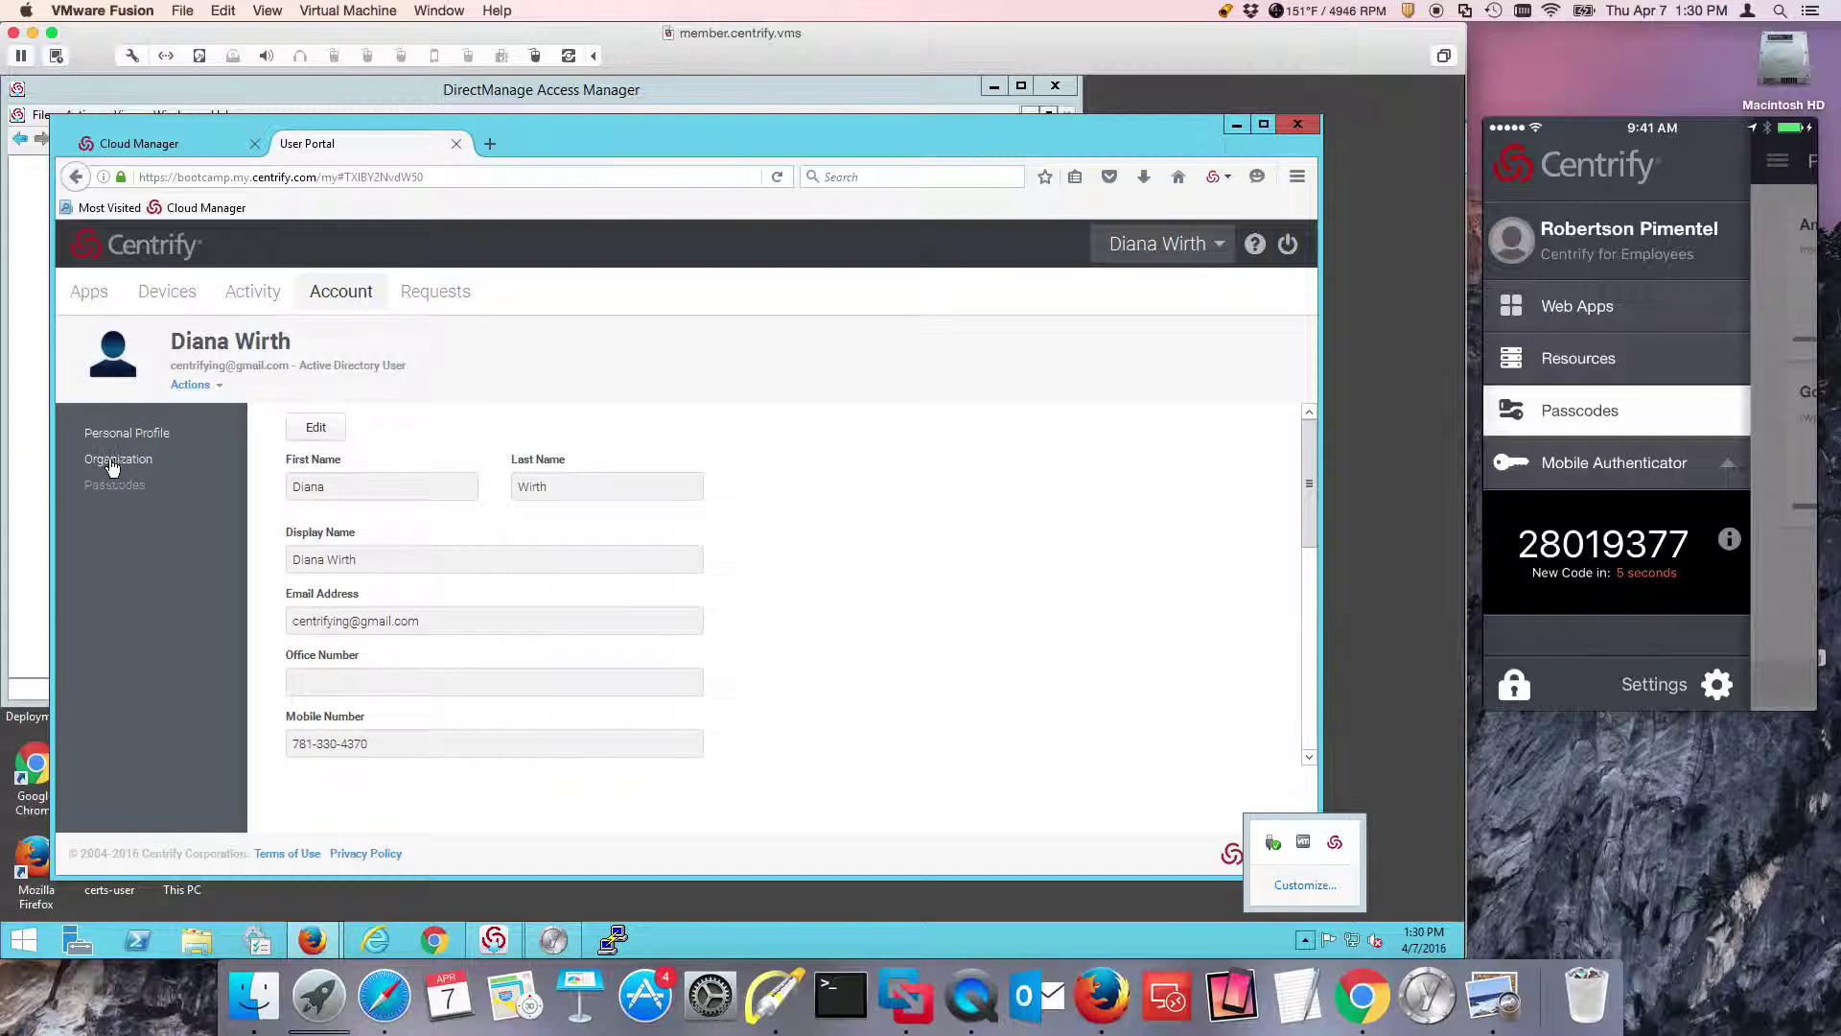
click(134, 488)
click(292, 552)
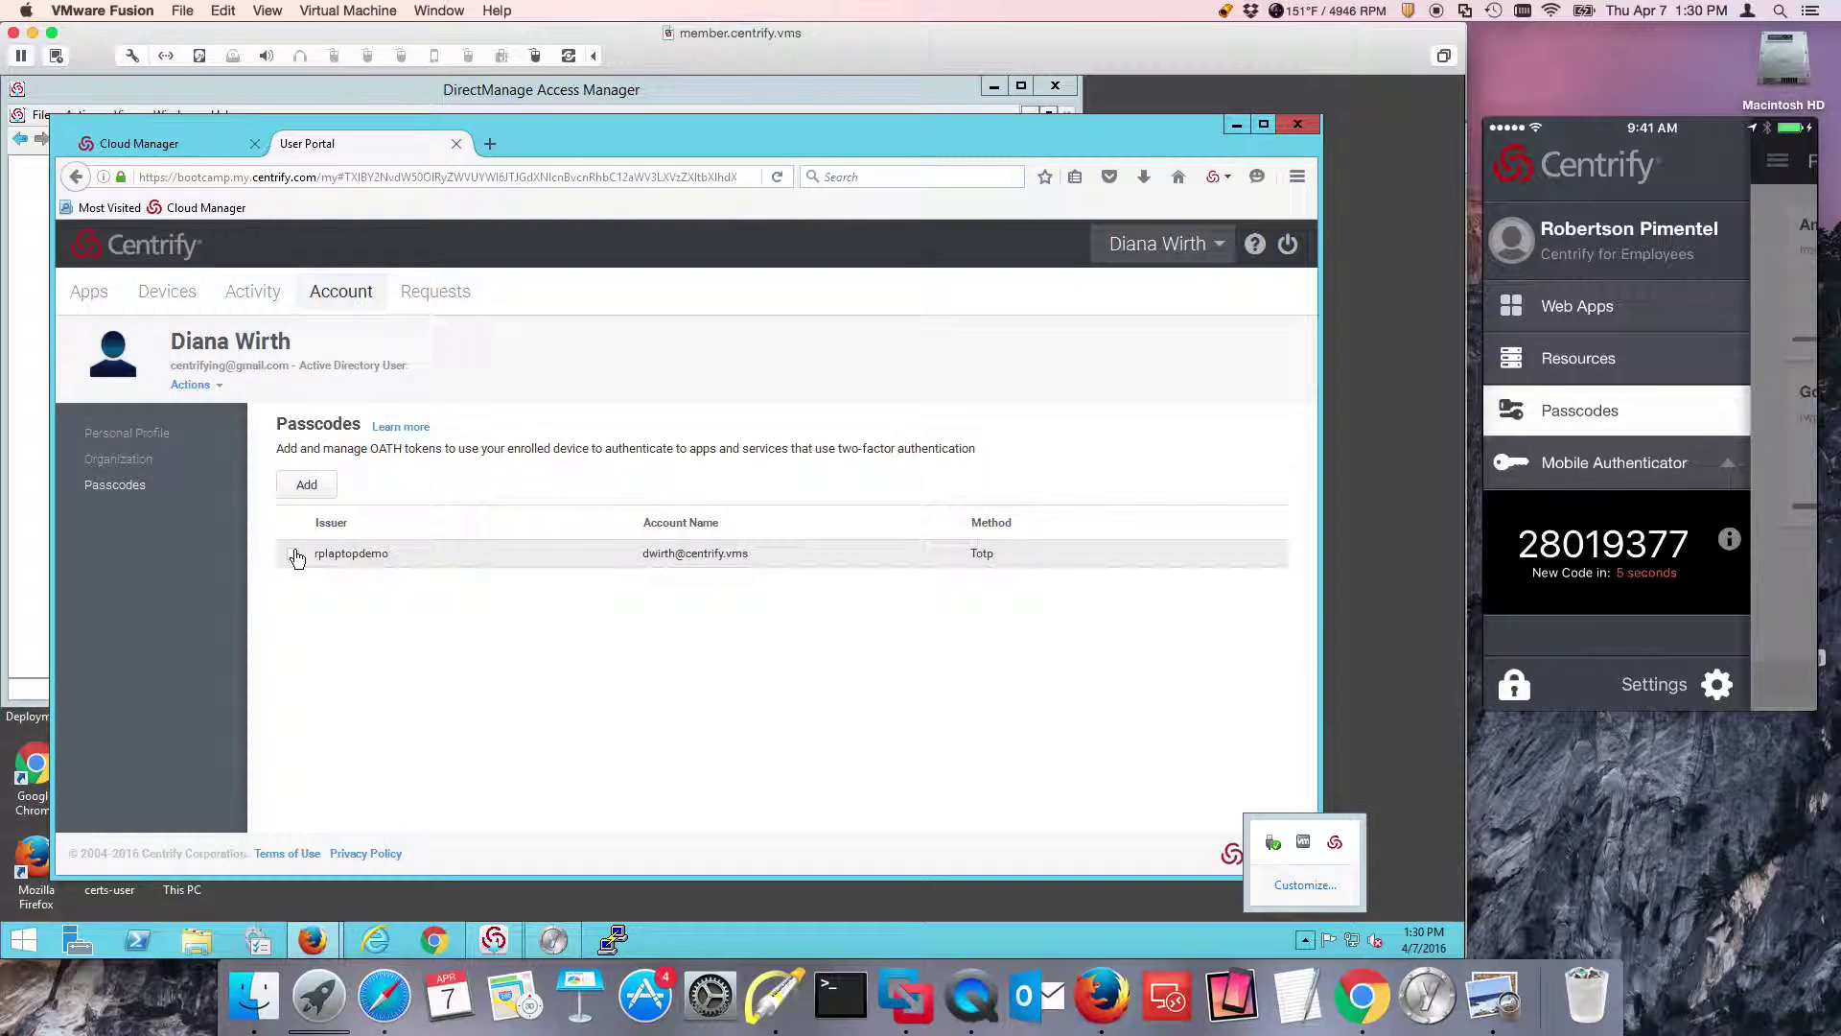
triple_click(356, 484)
click(357, 485)
click(308, 522)
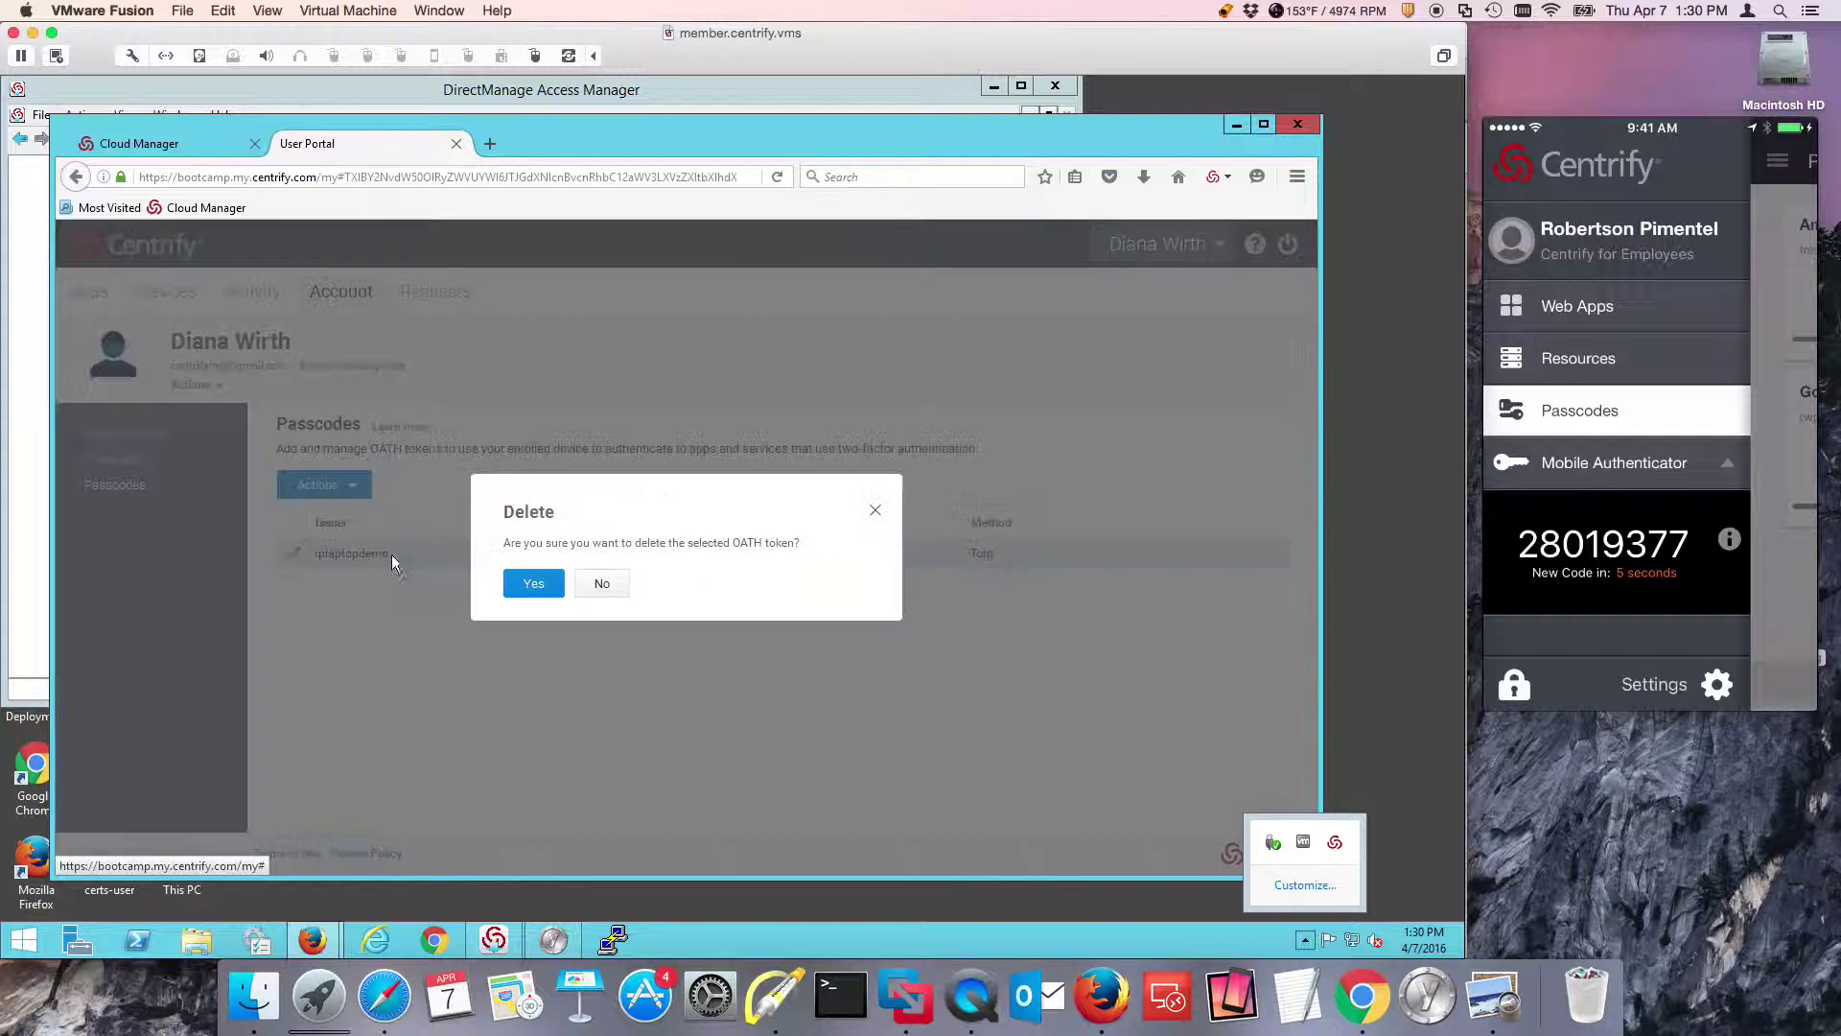
click(531, 583)
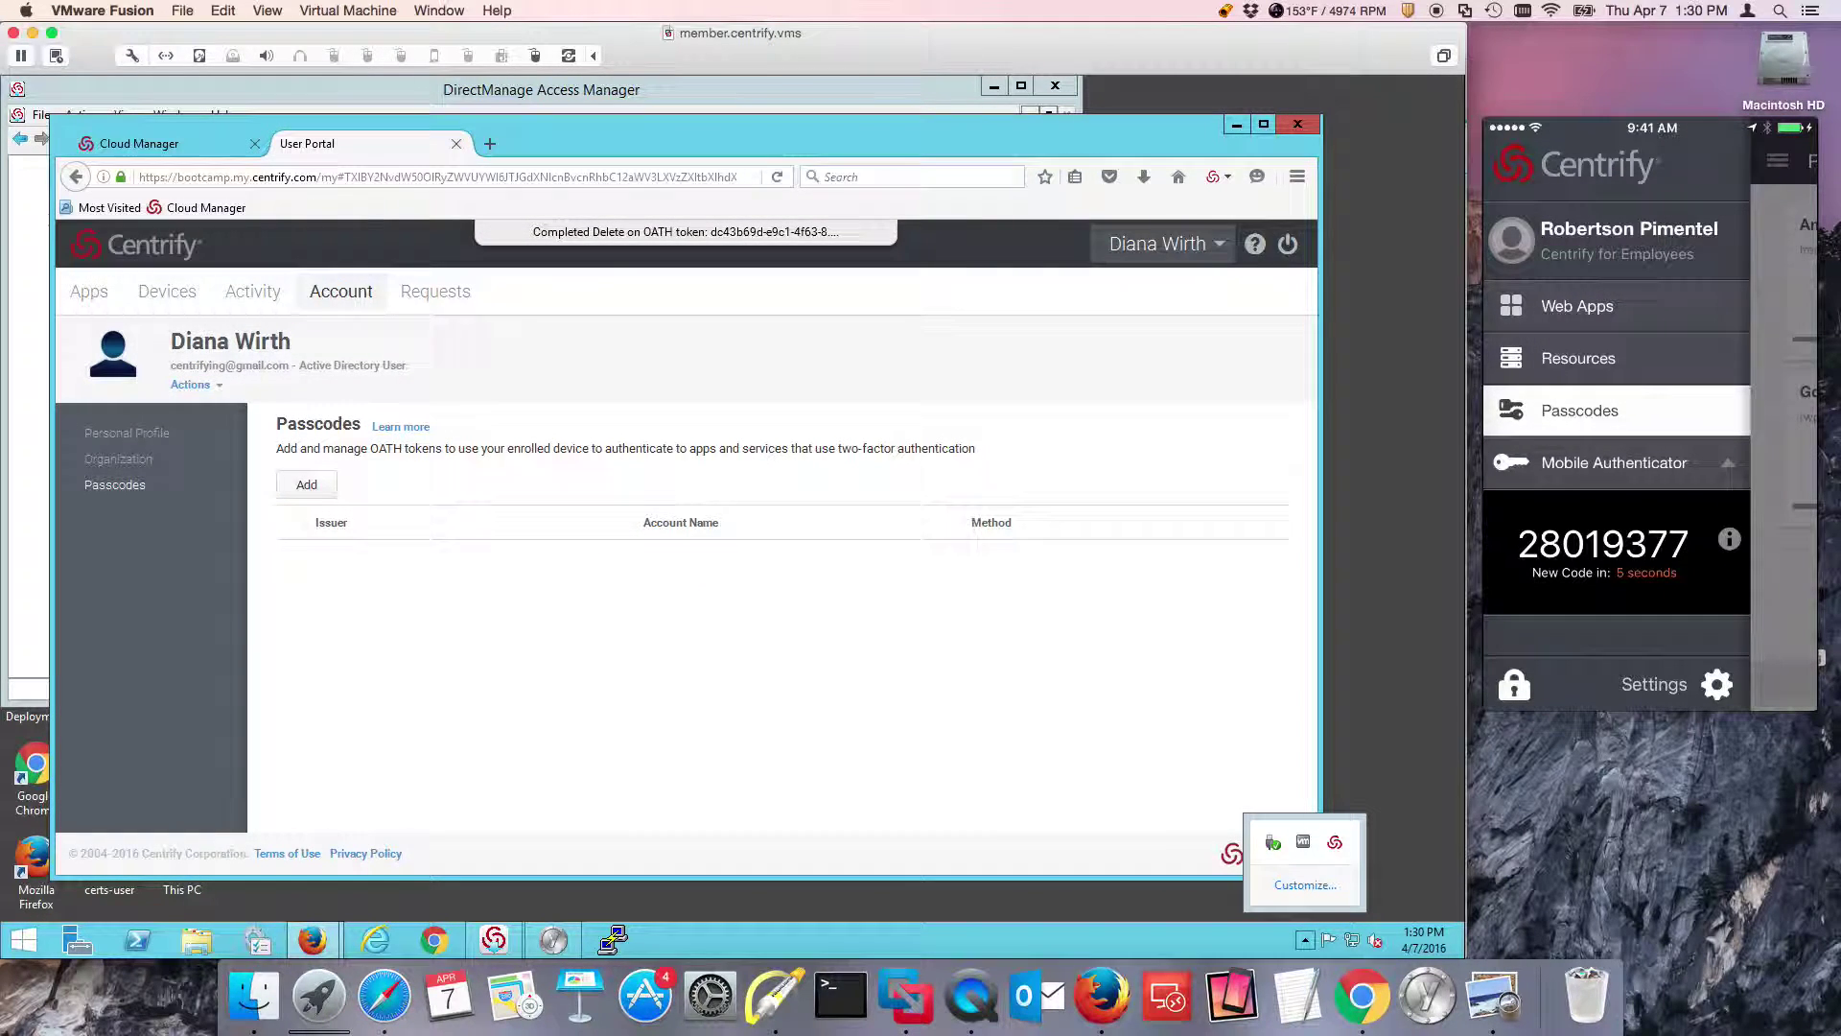
Check the Cloud Manager policy, then return to the User Portal and open account actions.
click(205, 144)
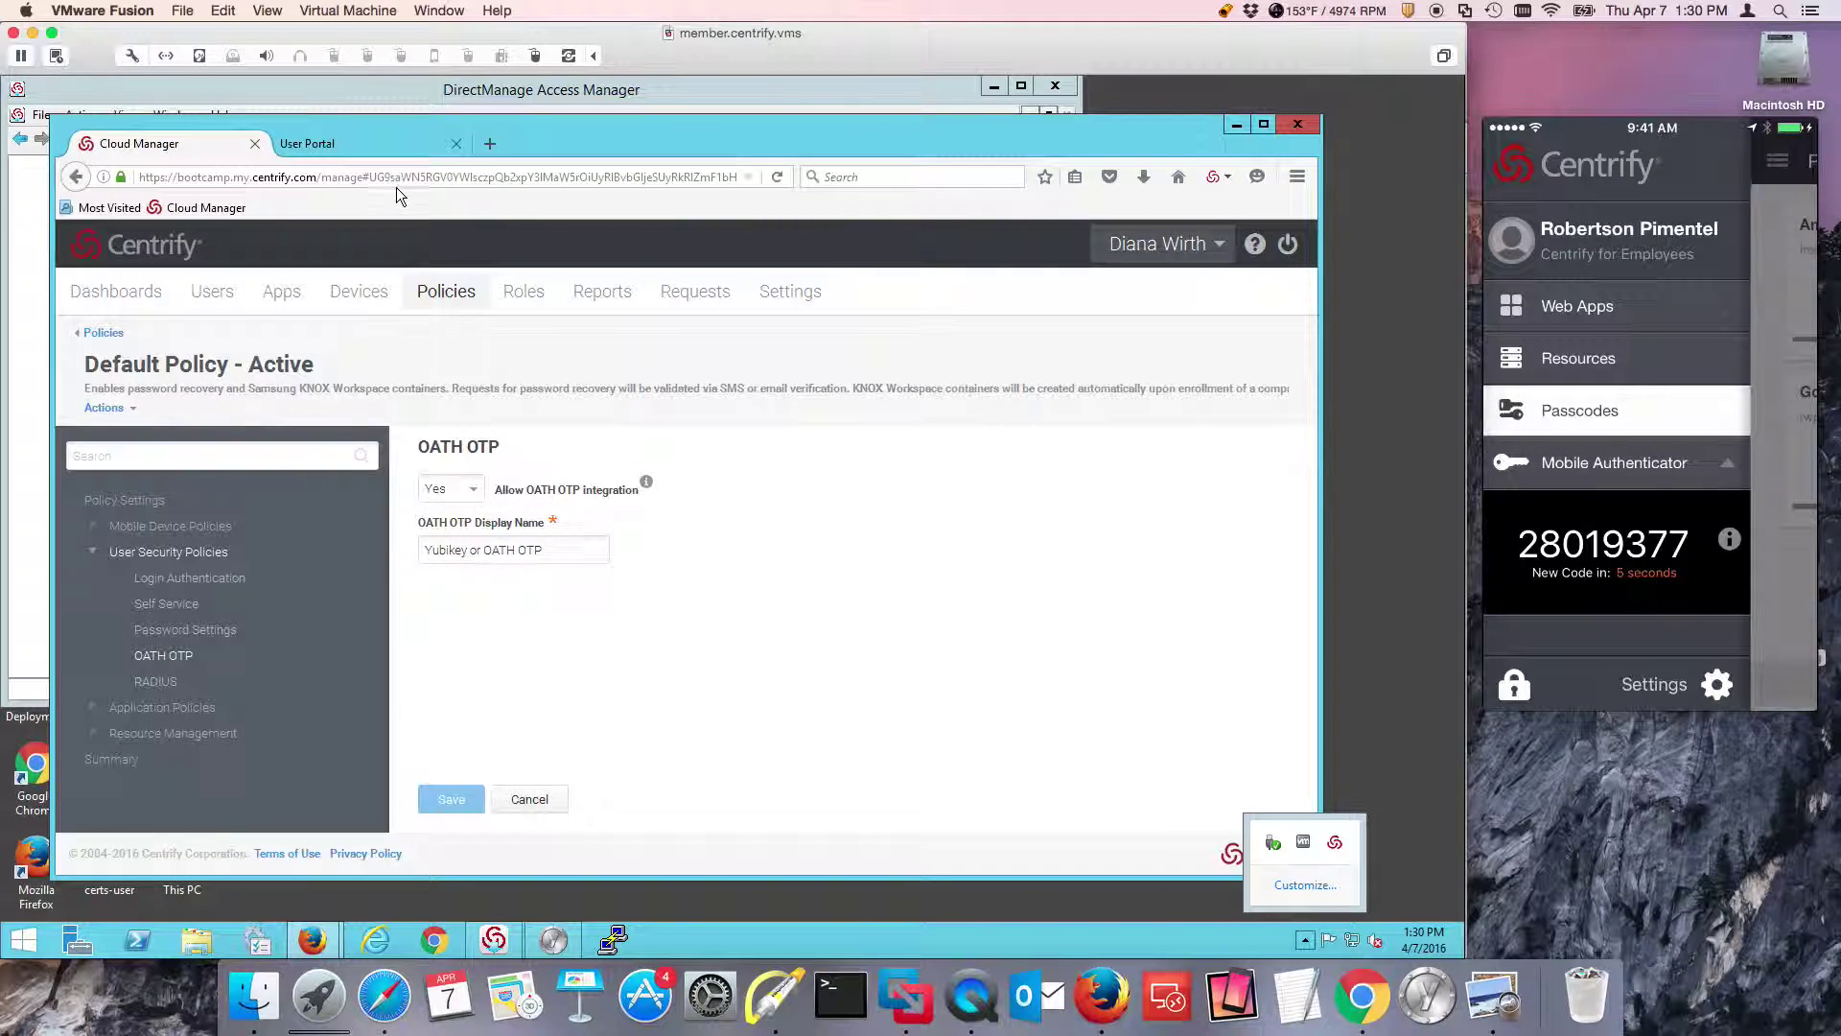
click(378, 144)
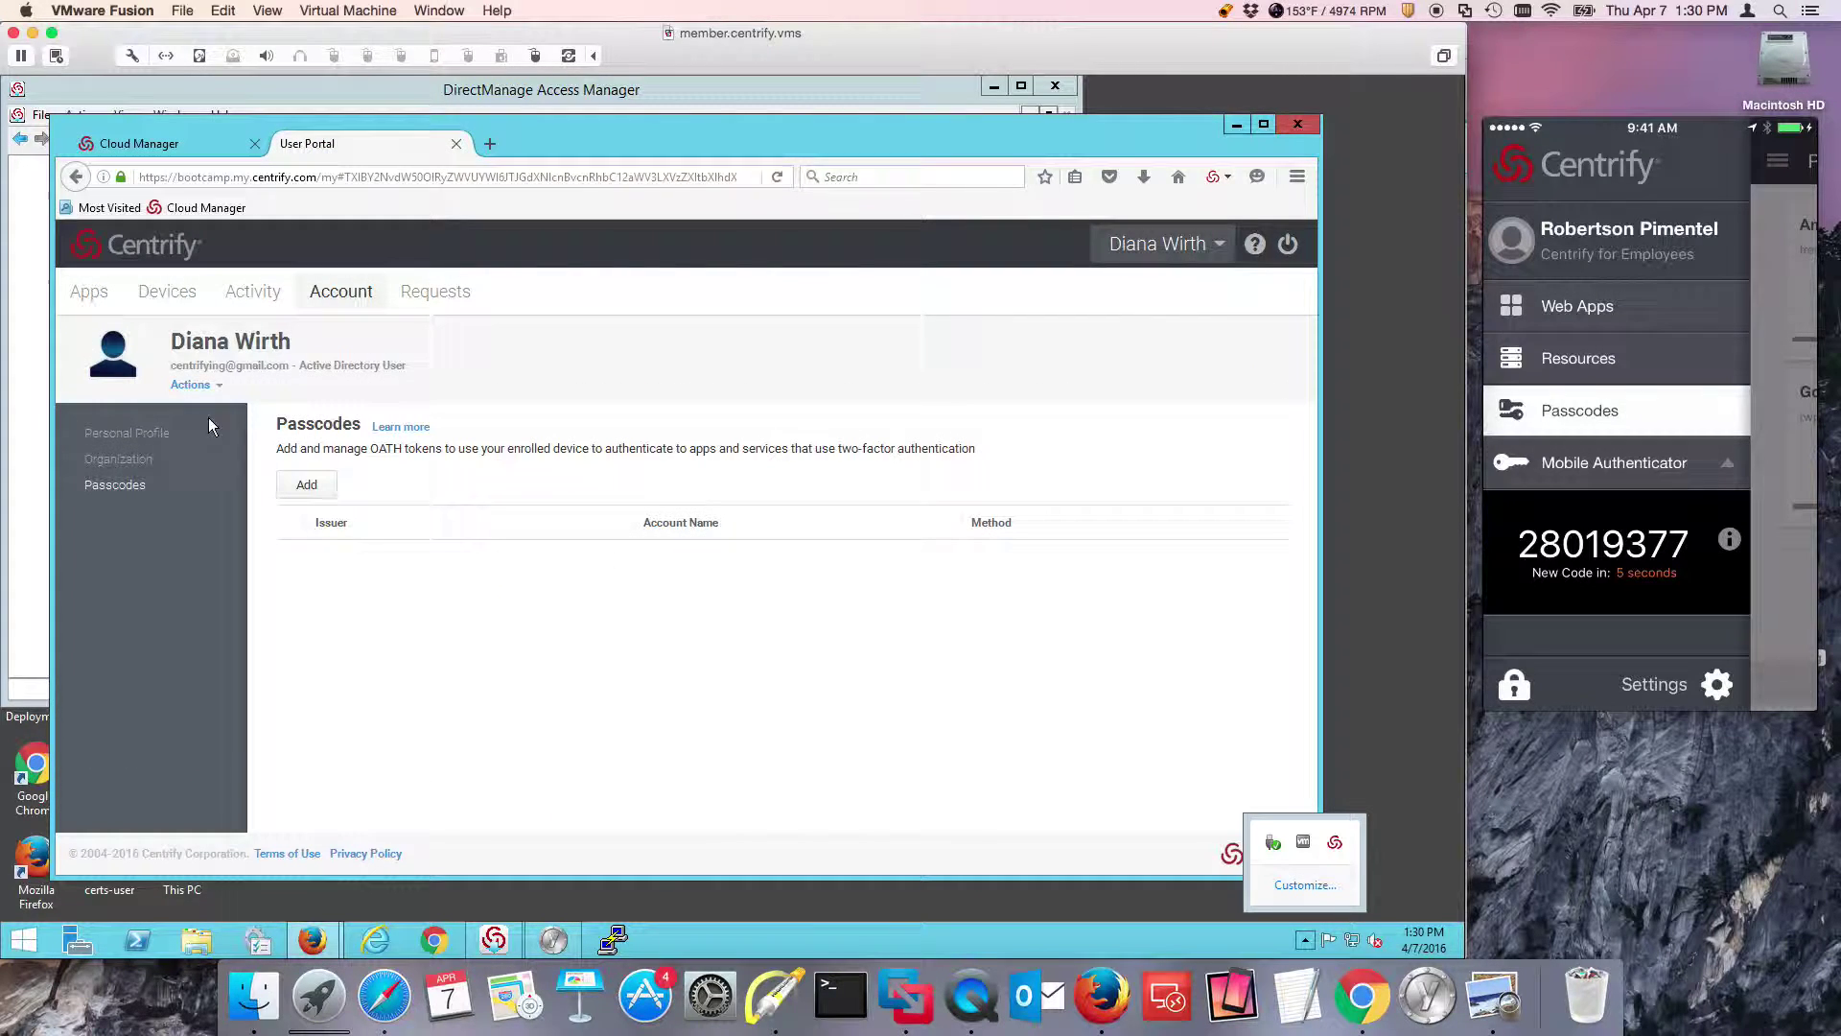
click(208, 385)
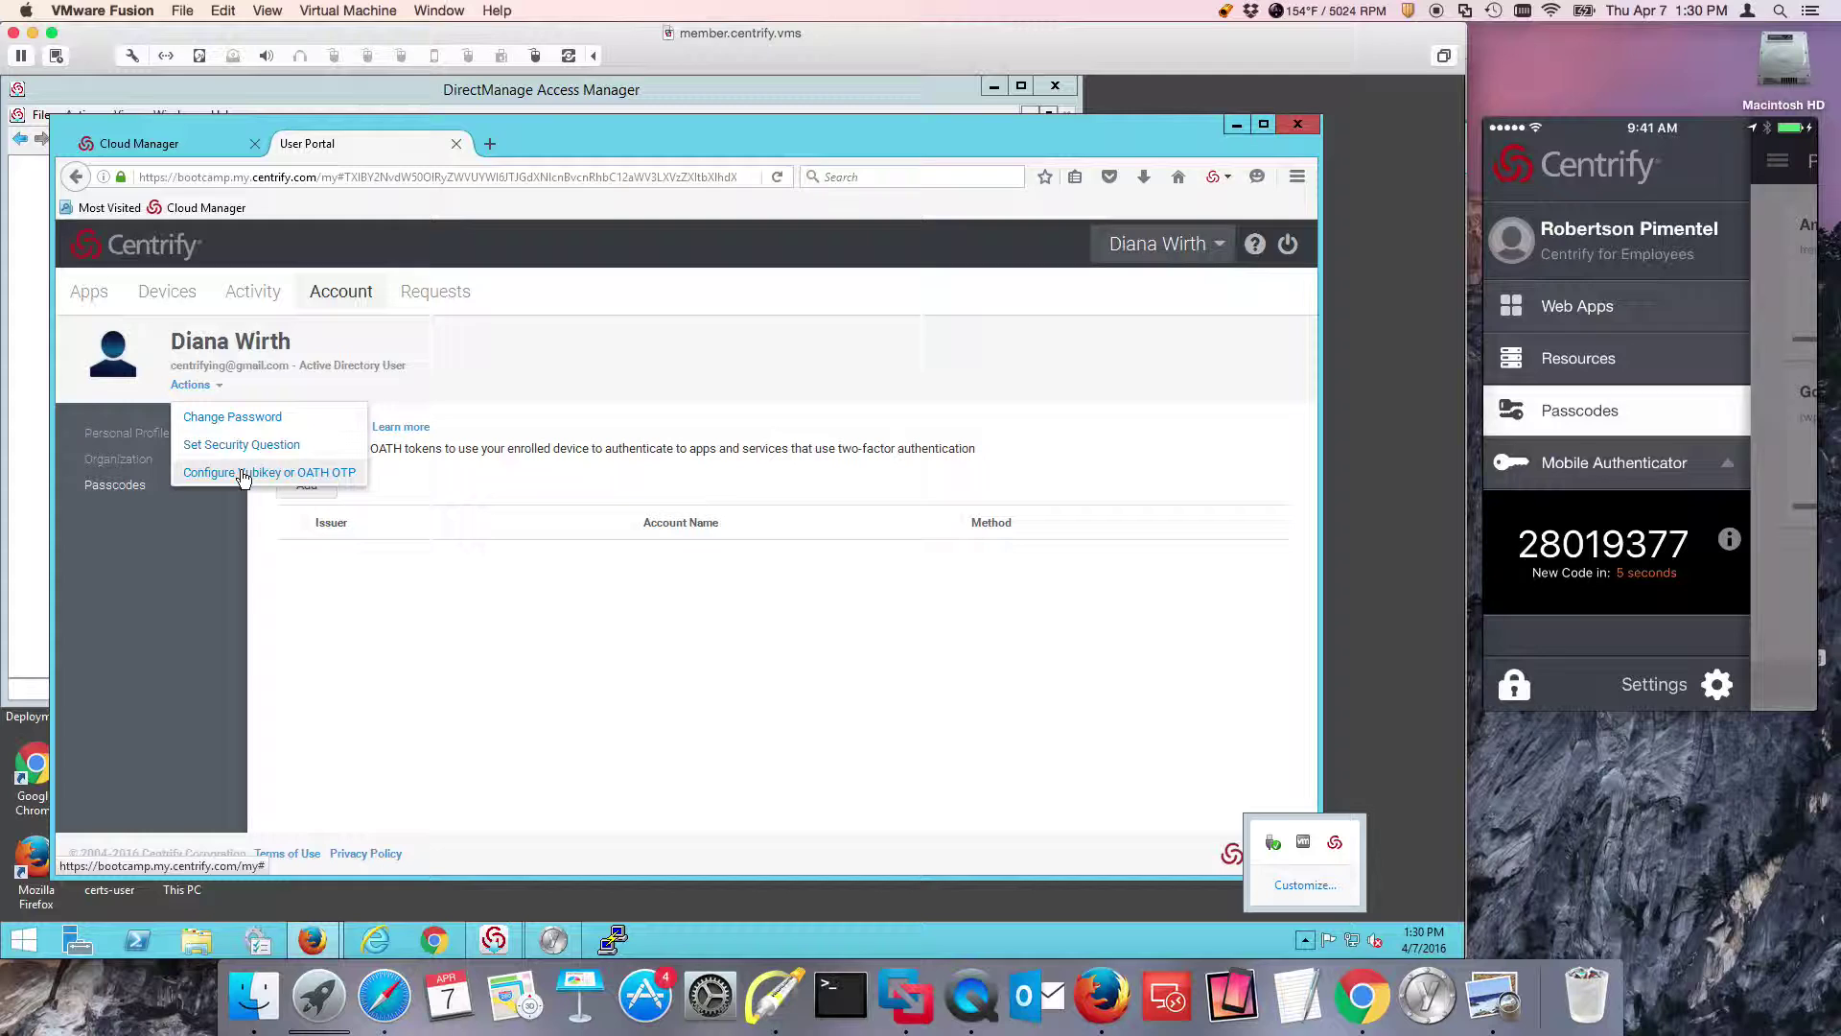
Show the portal's OATH OTP QR code and add it as a new Yubico Authenticator credential.
click(243, 474)
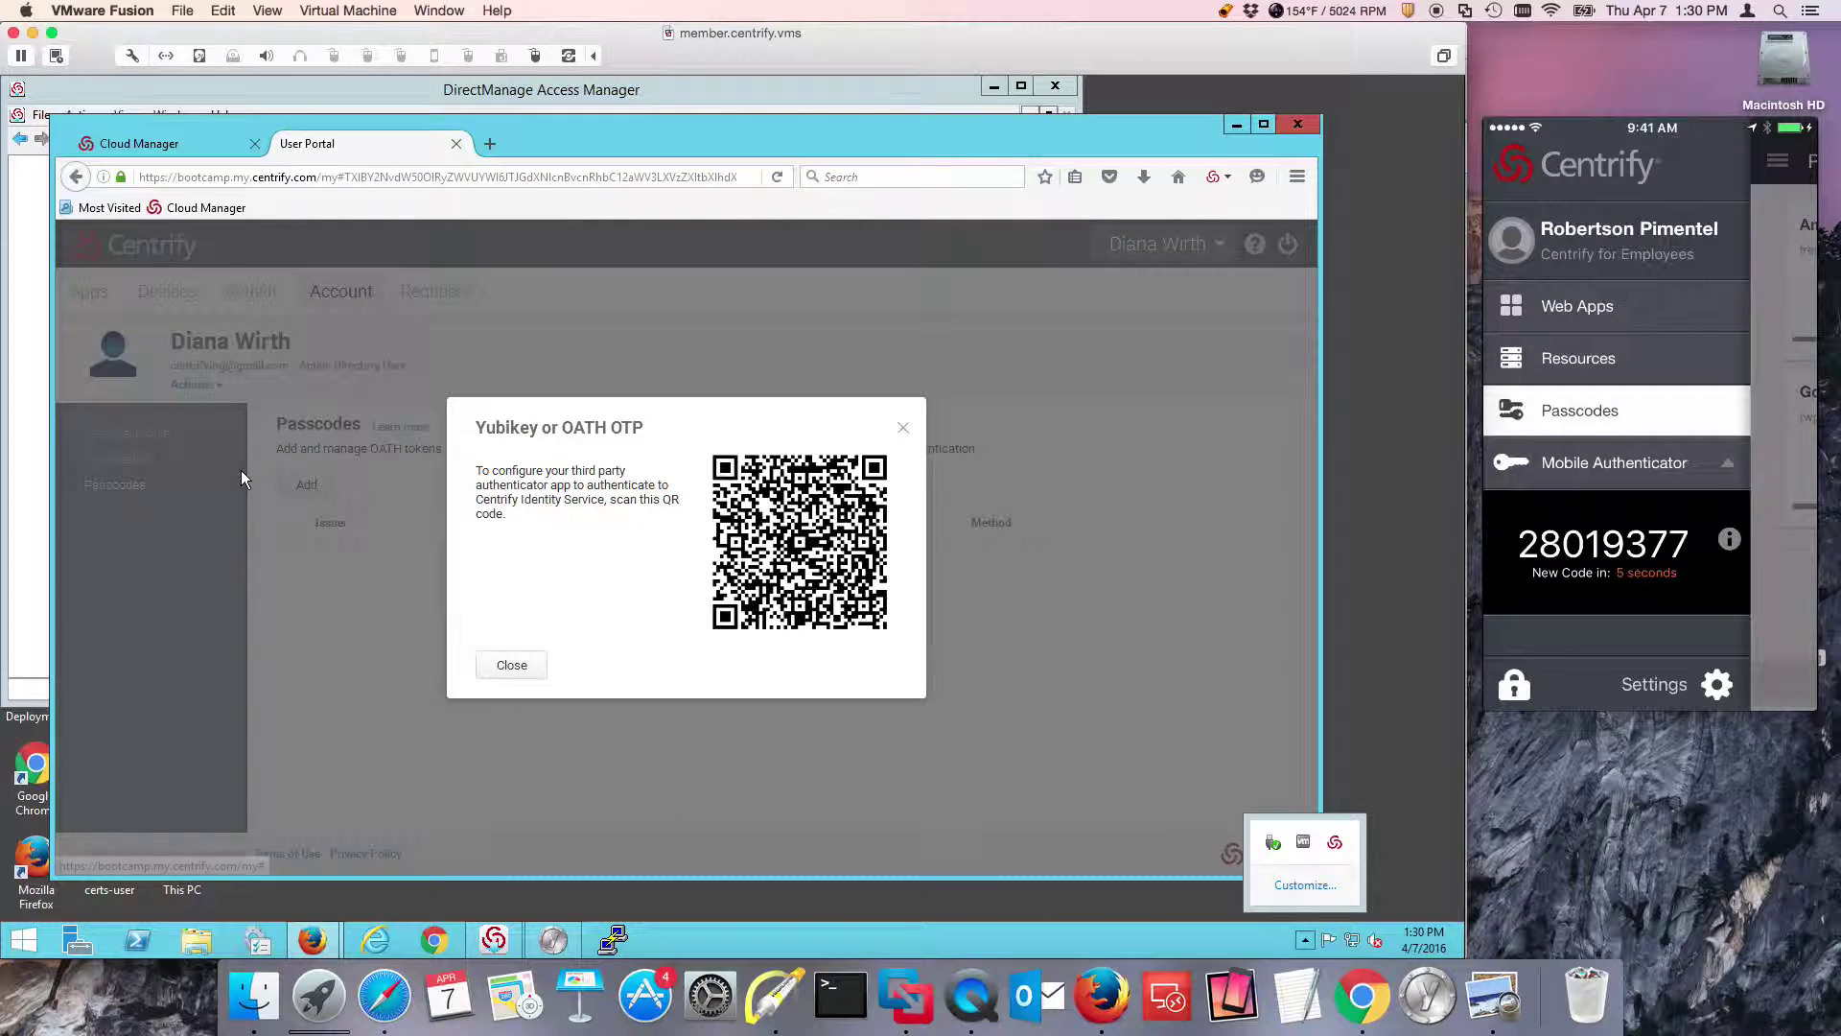
click(561, 946)
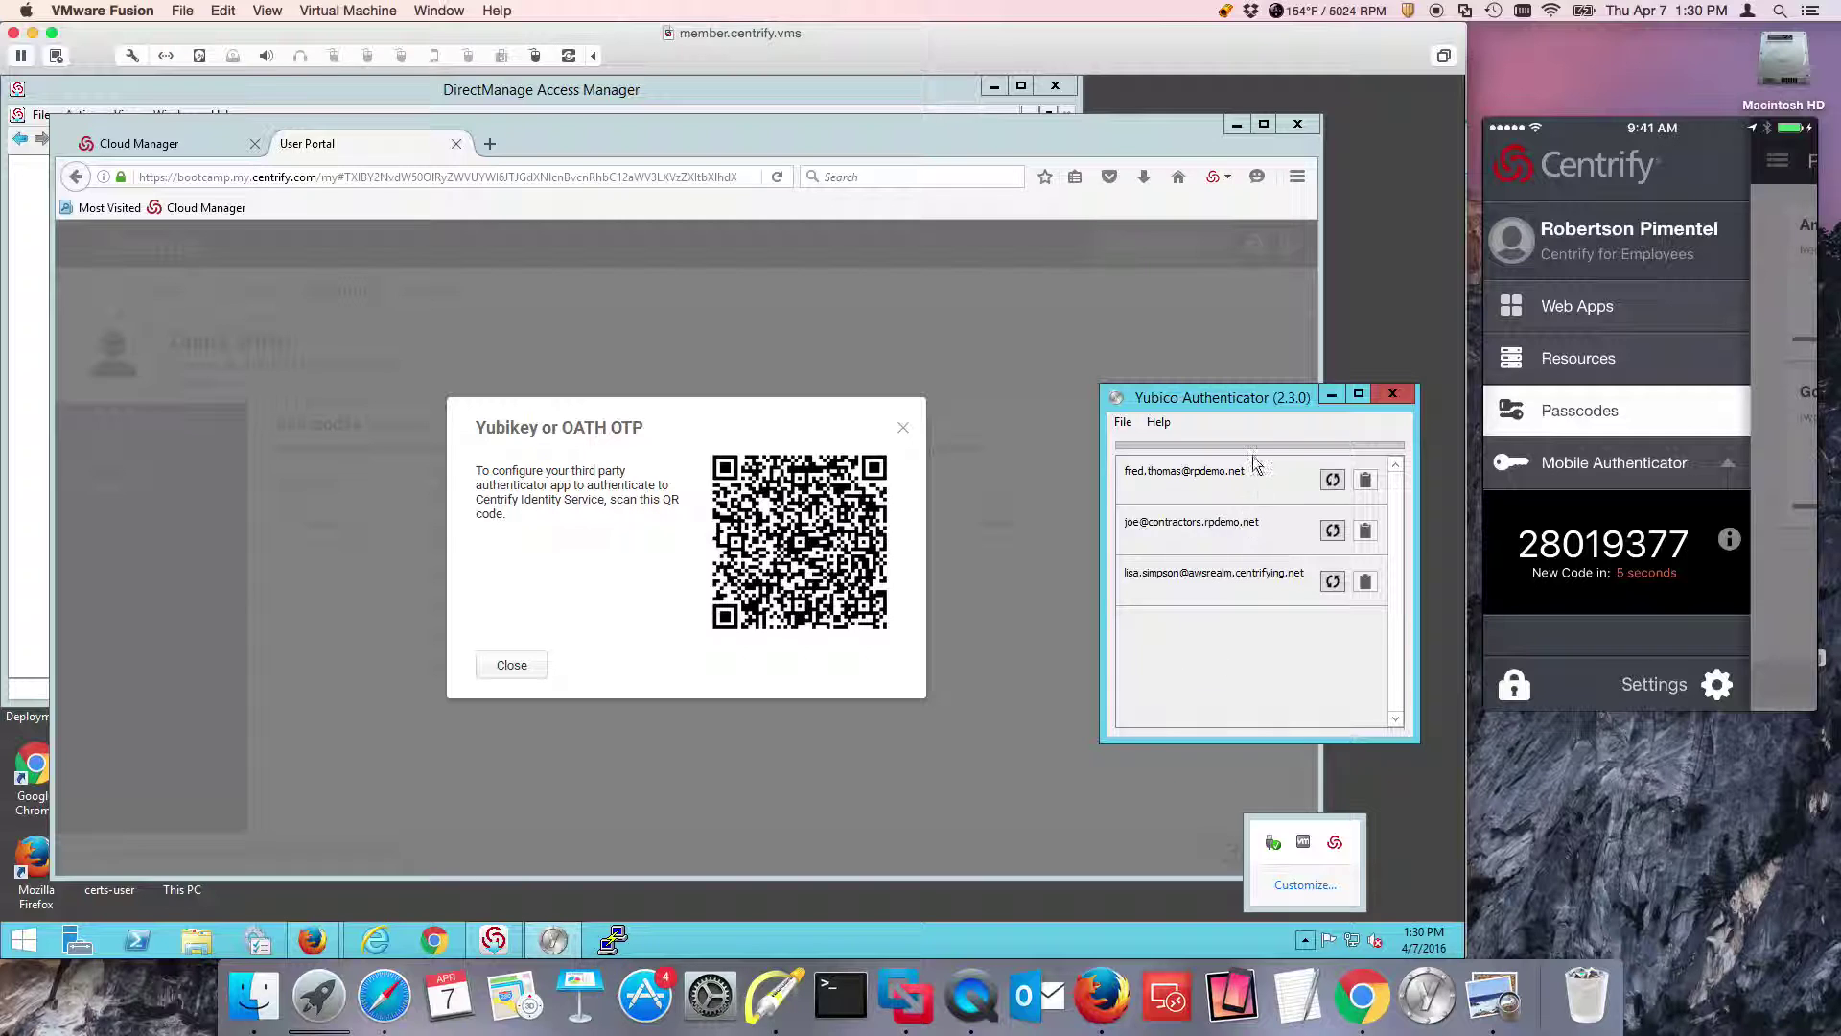
click(1123, 422)
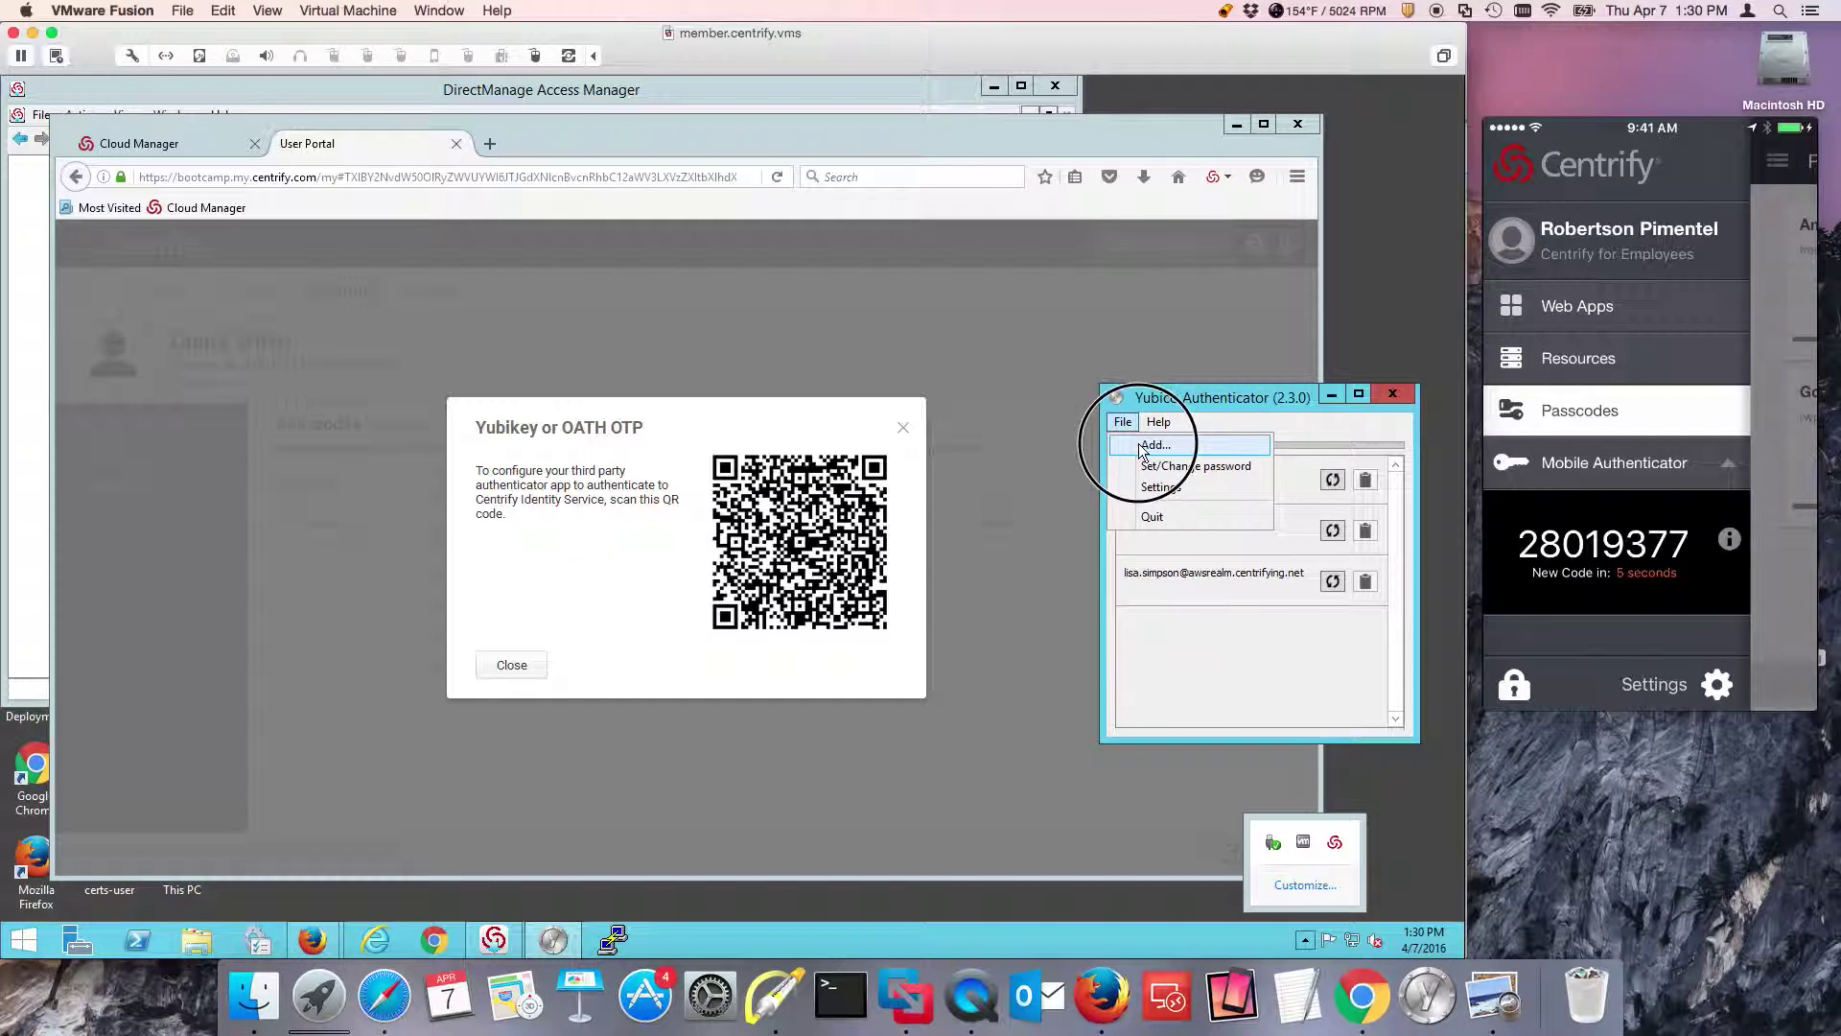
click(1141, 443)
click(1245, 482)
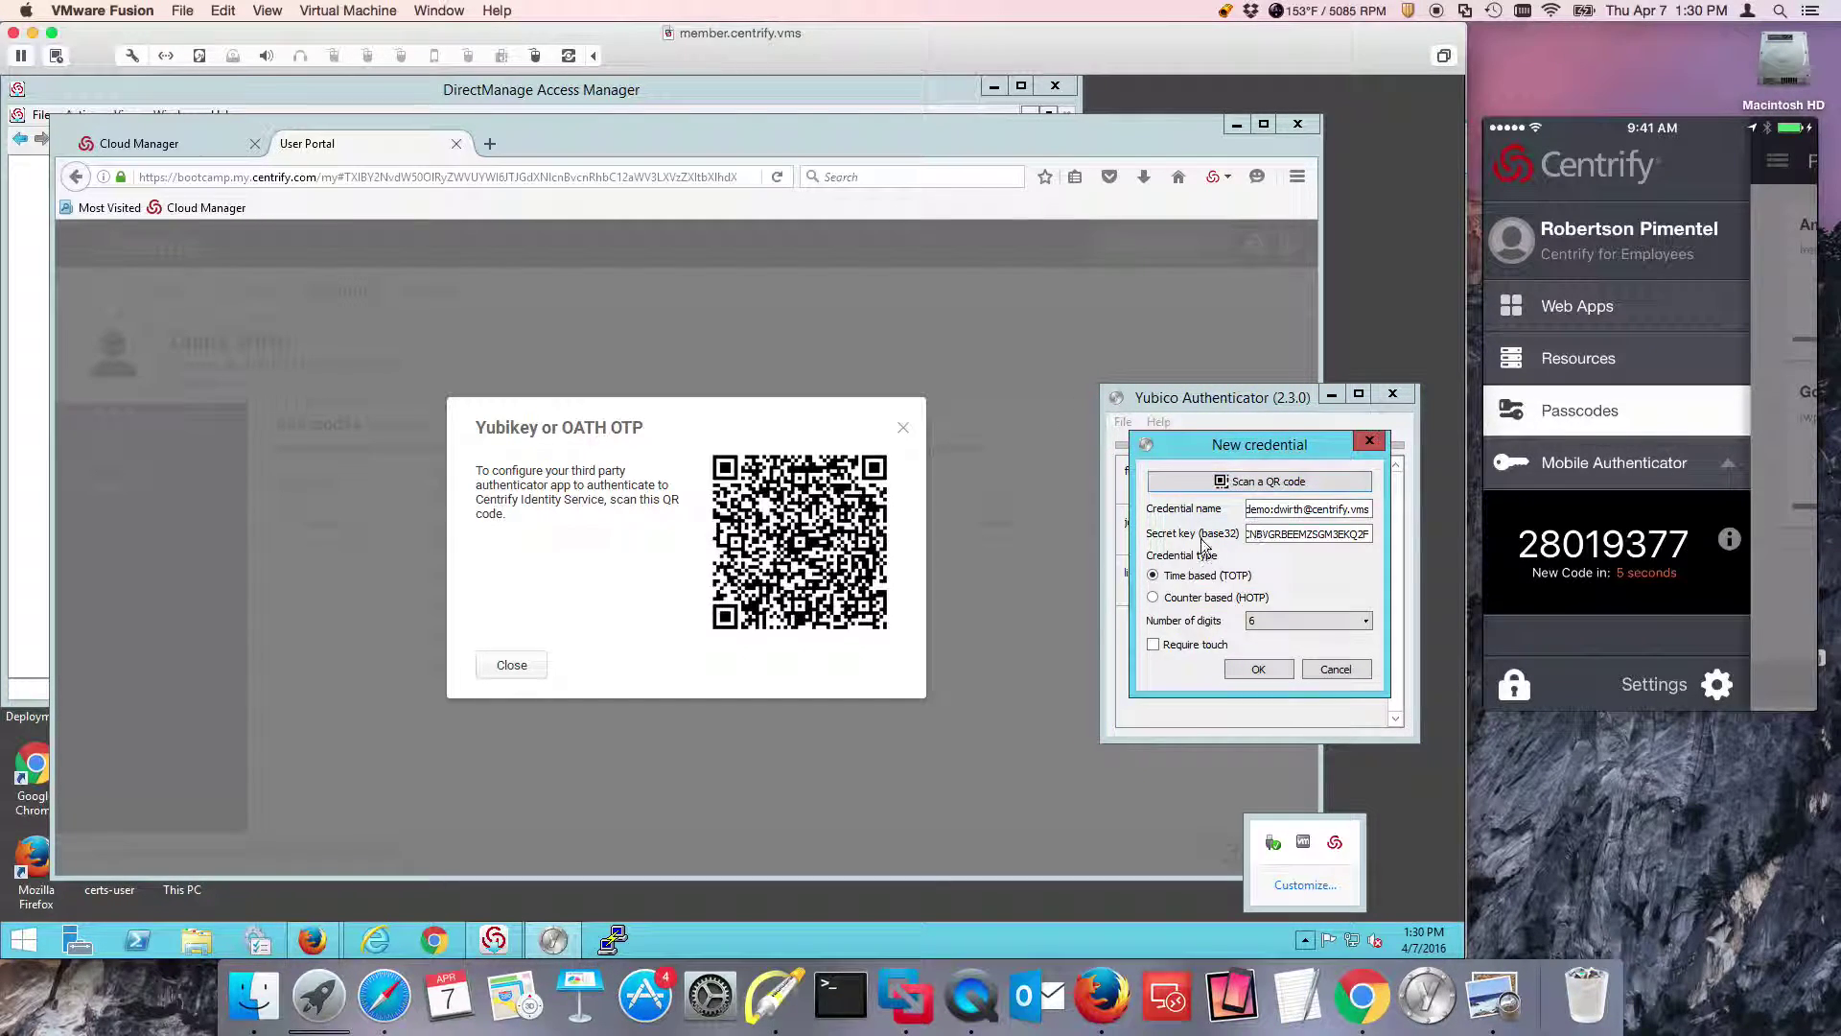
click(1268, 671)
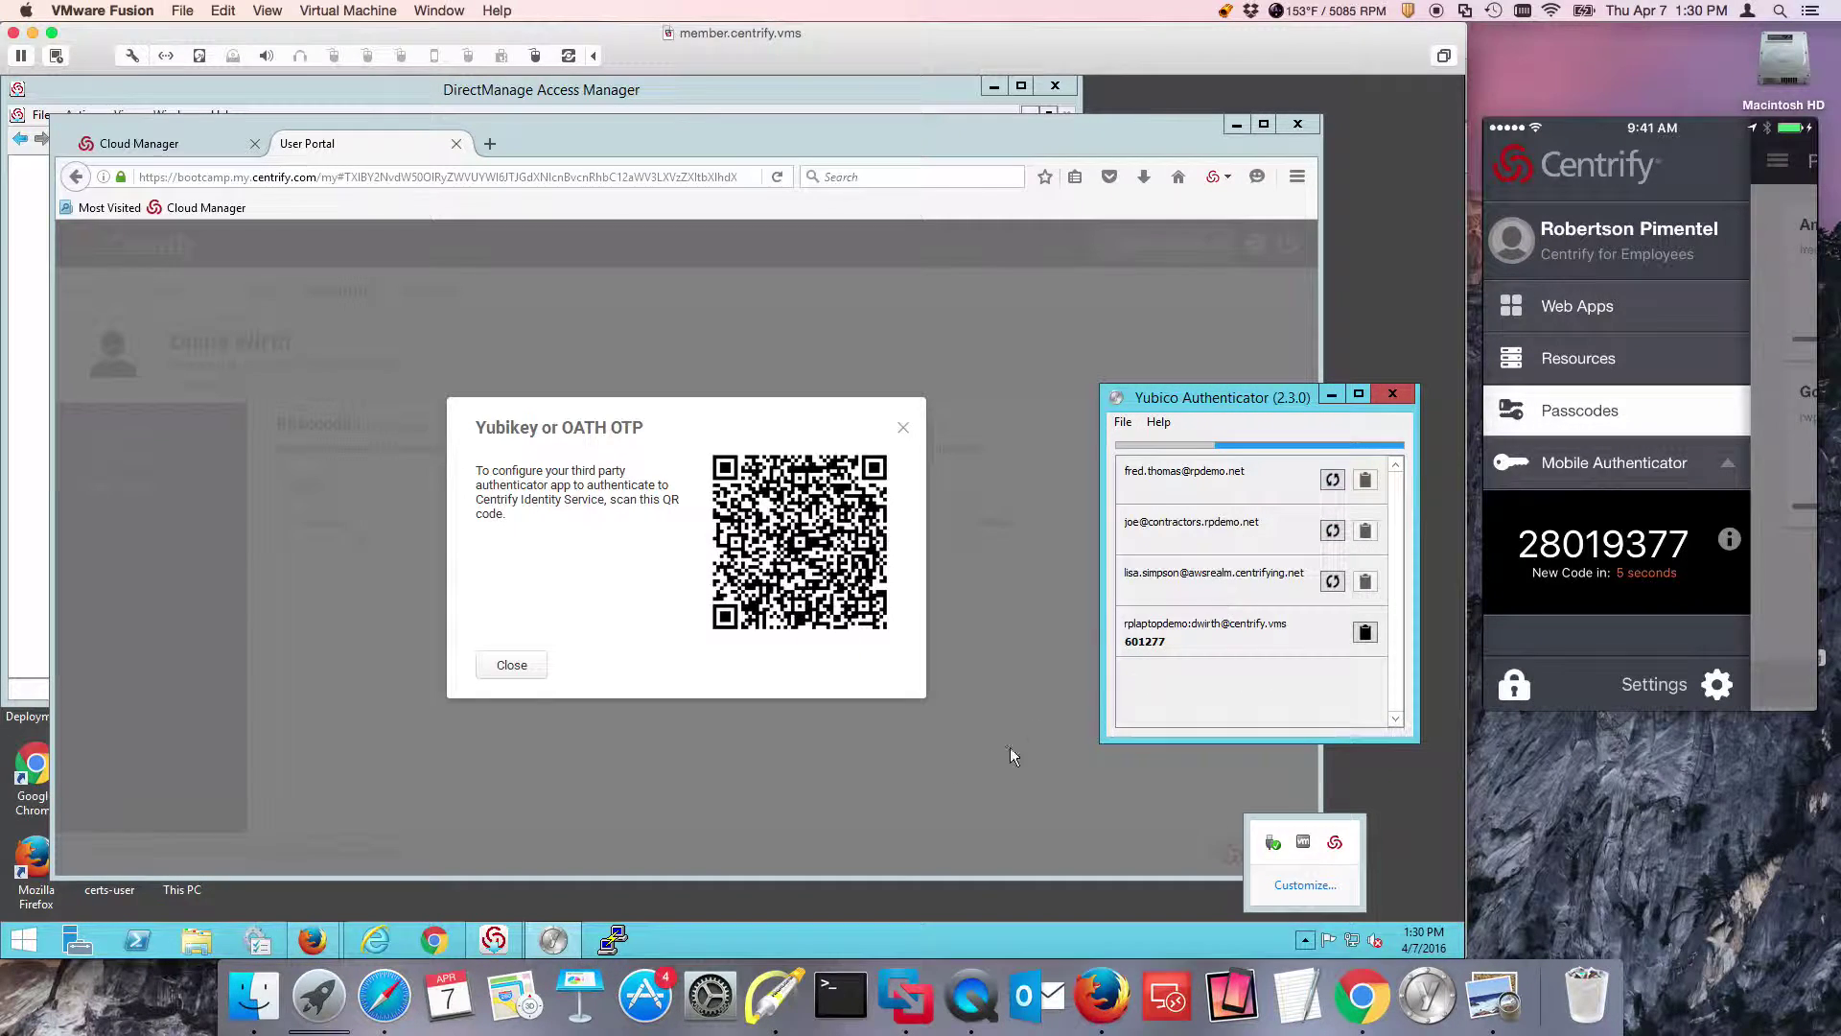
Enter the user name at Privilege Manager sign-in and keep Yubikey or OATH OTP as authentication method.
mouse_move(326, 942)
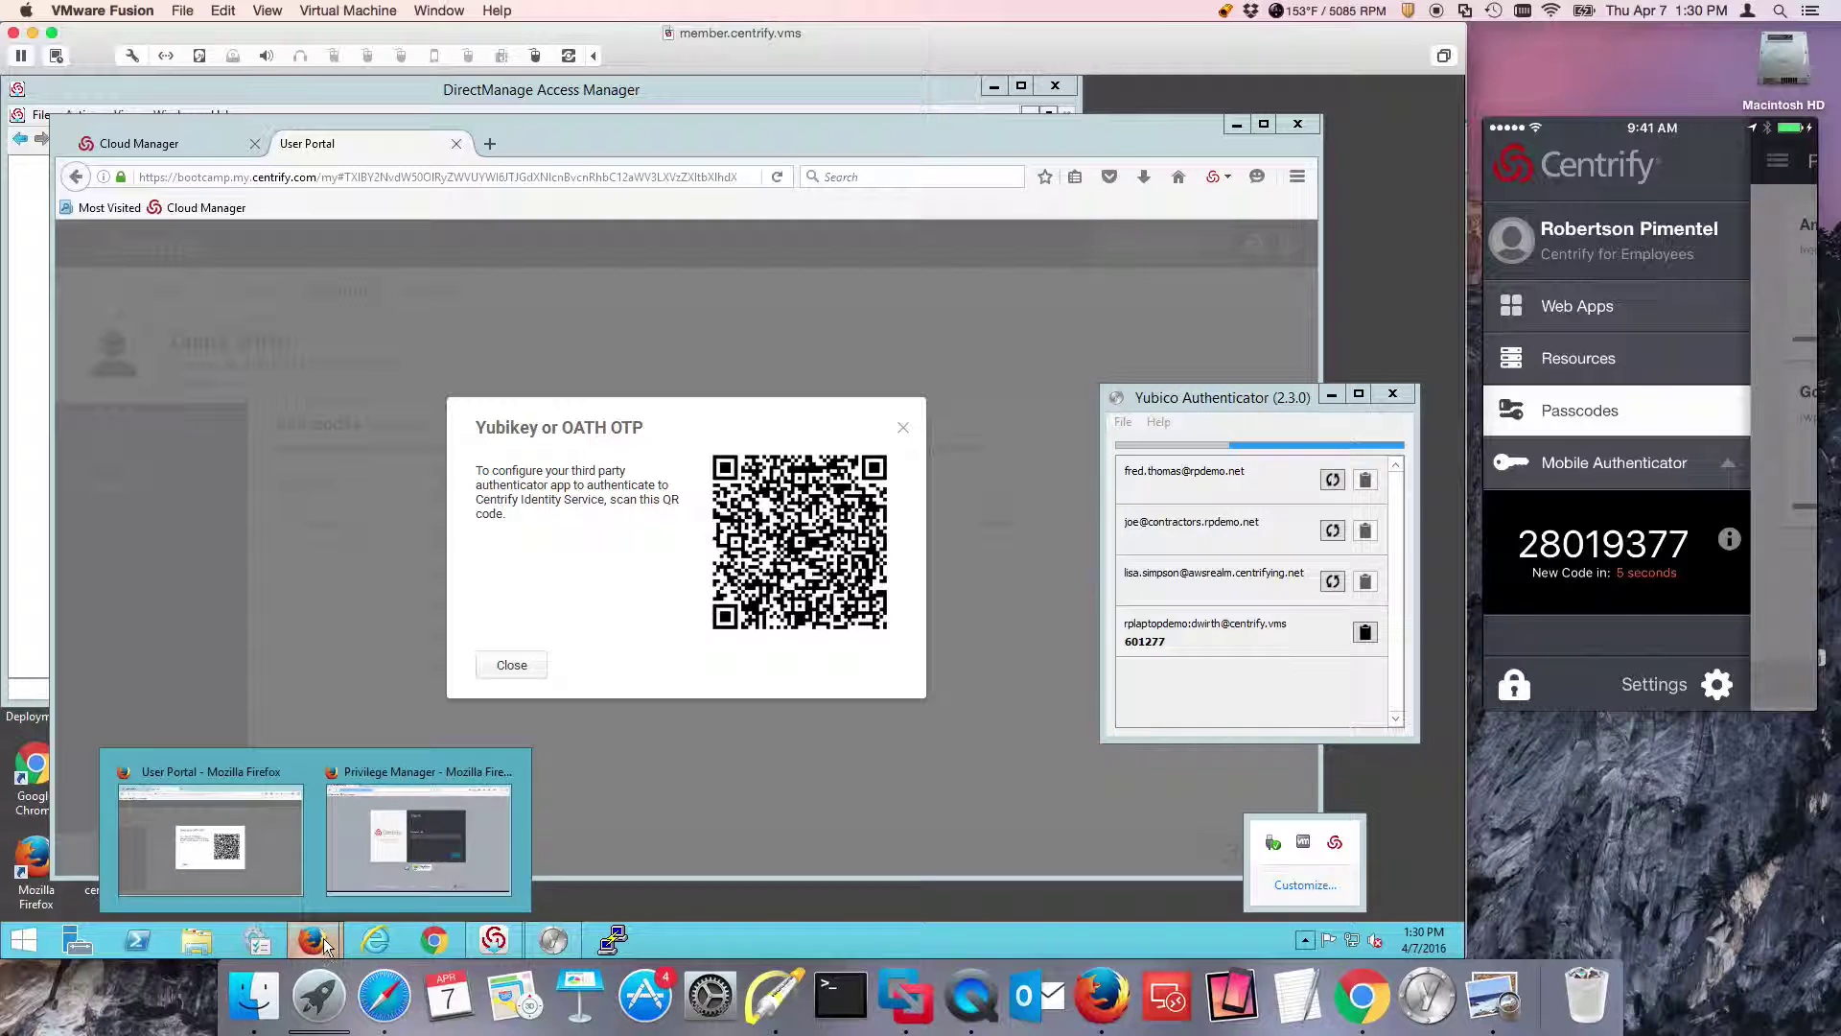
click(439, 848)
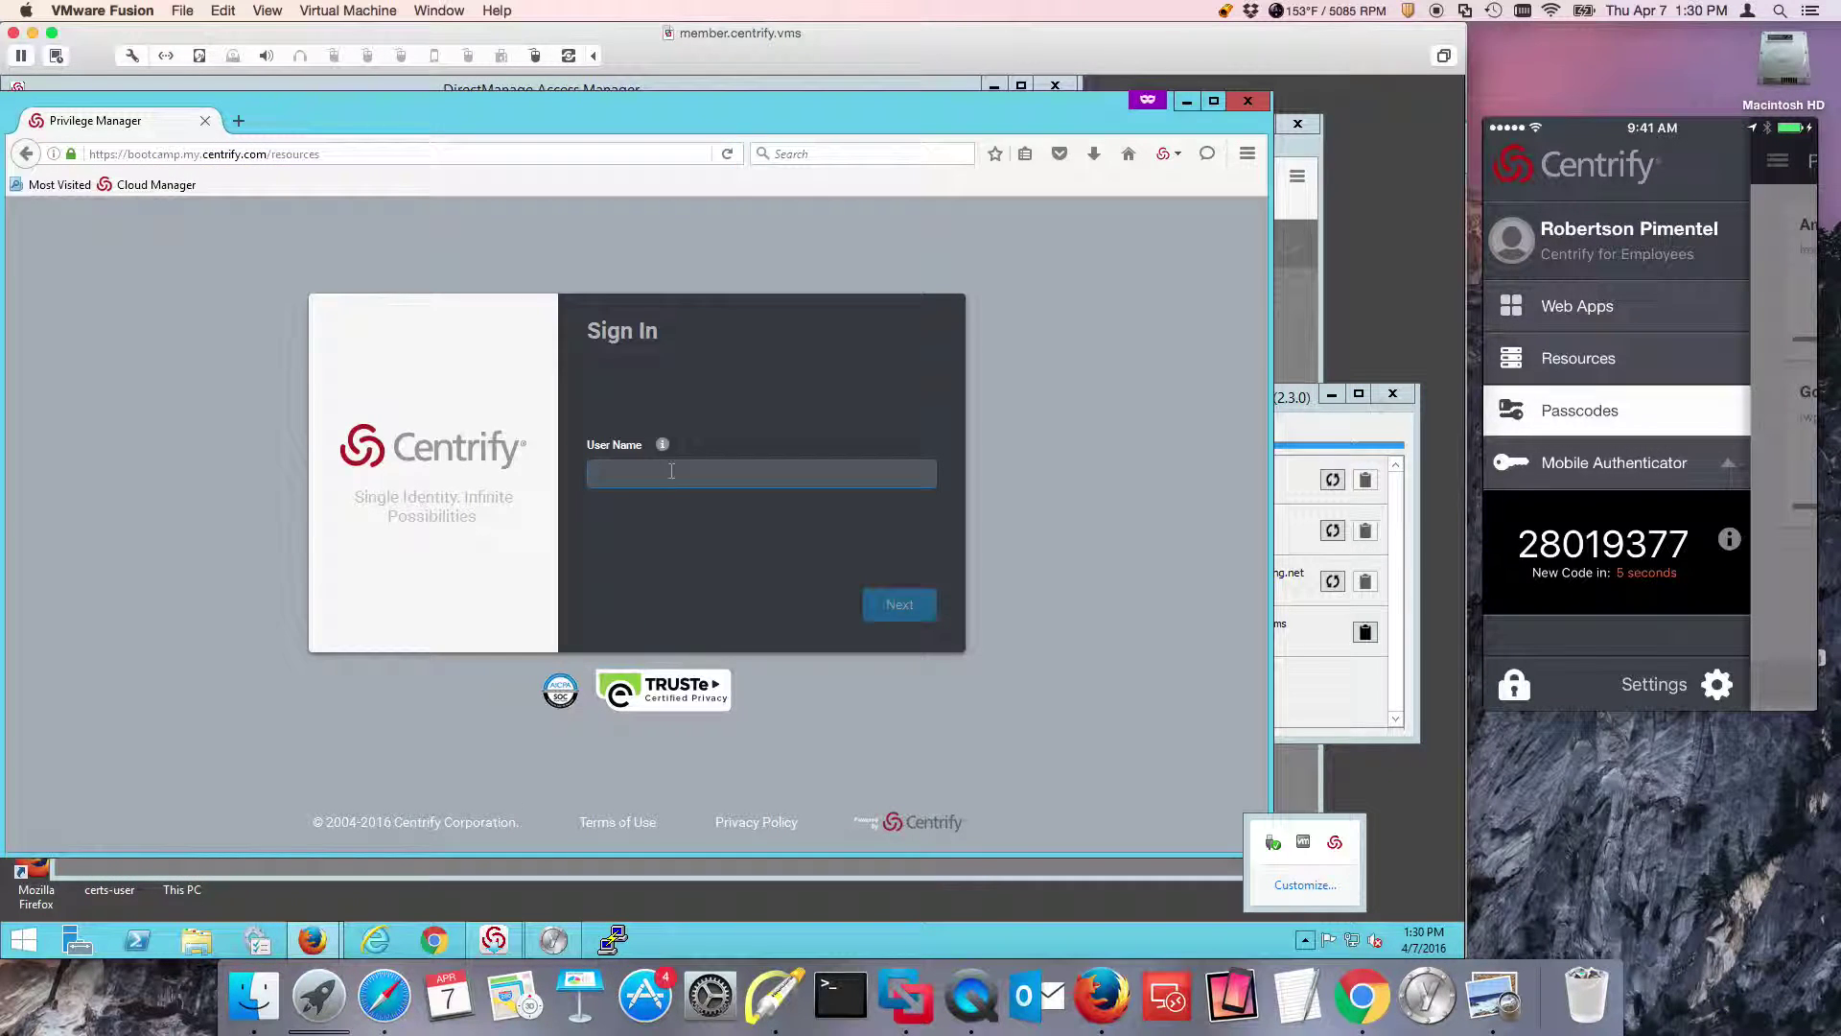
key(Return)
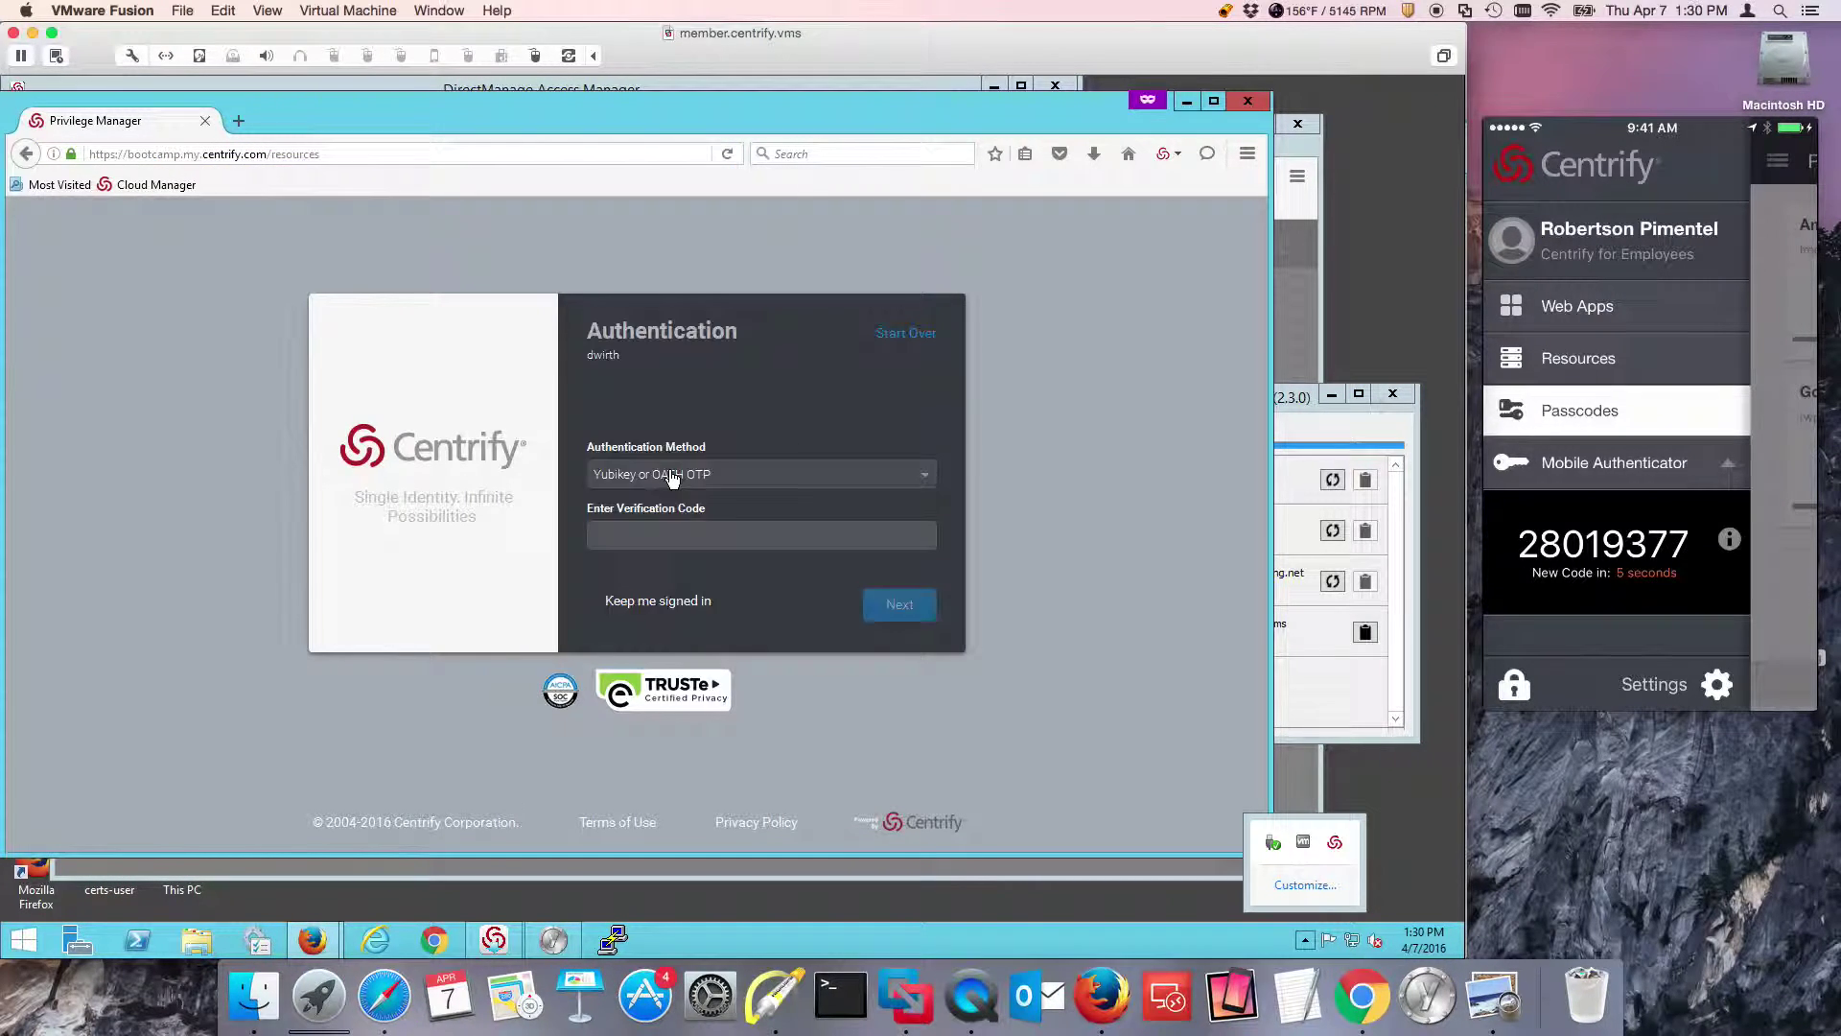
click(753, 474)
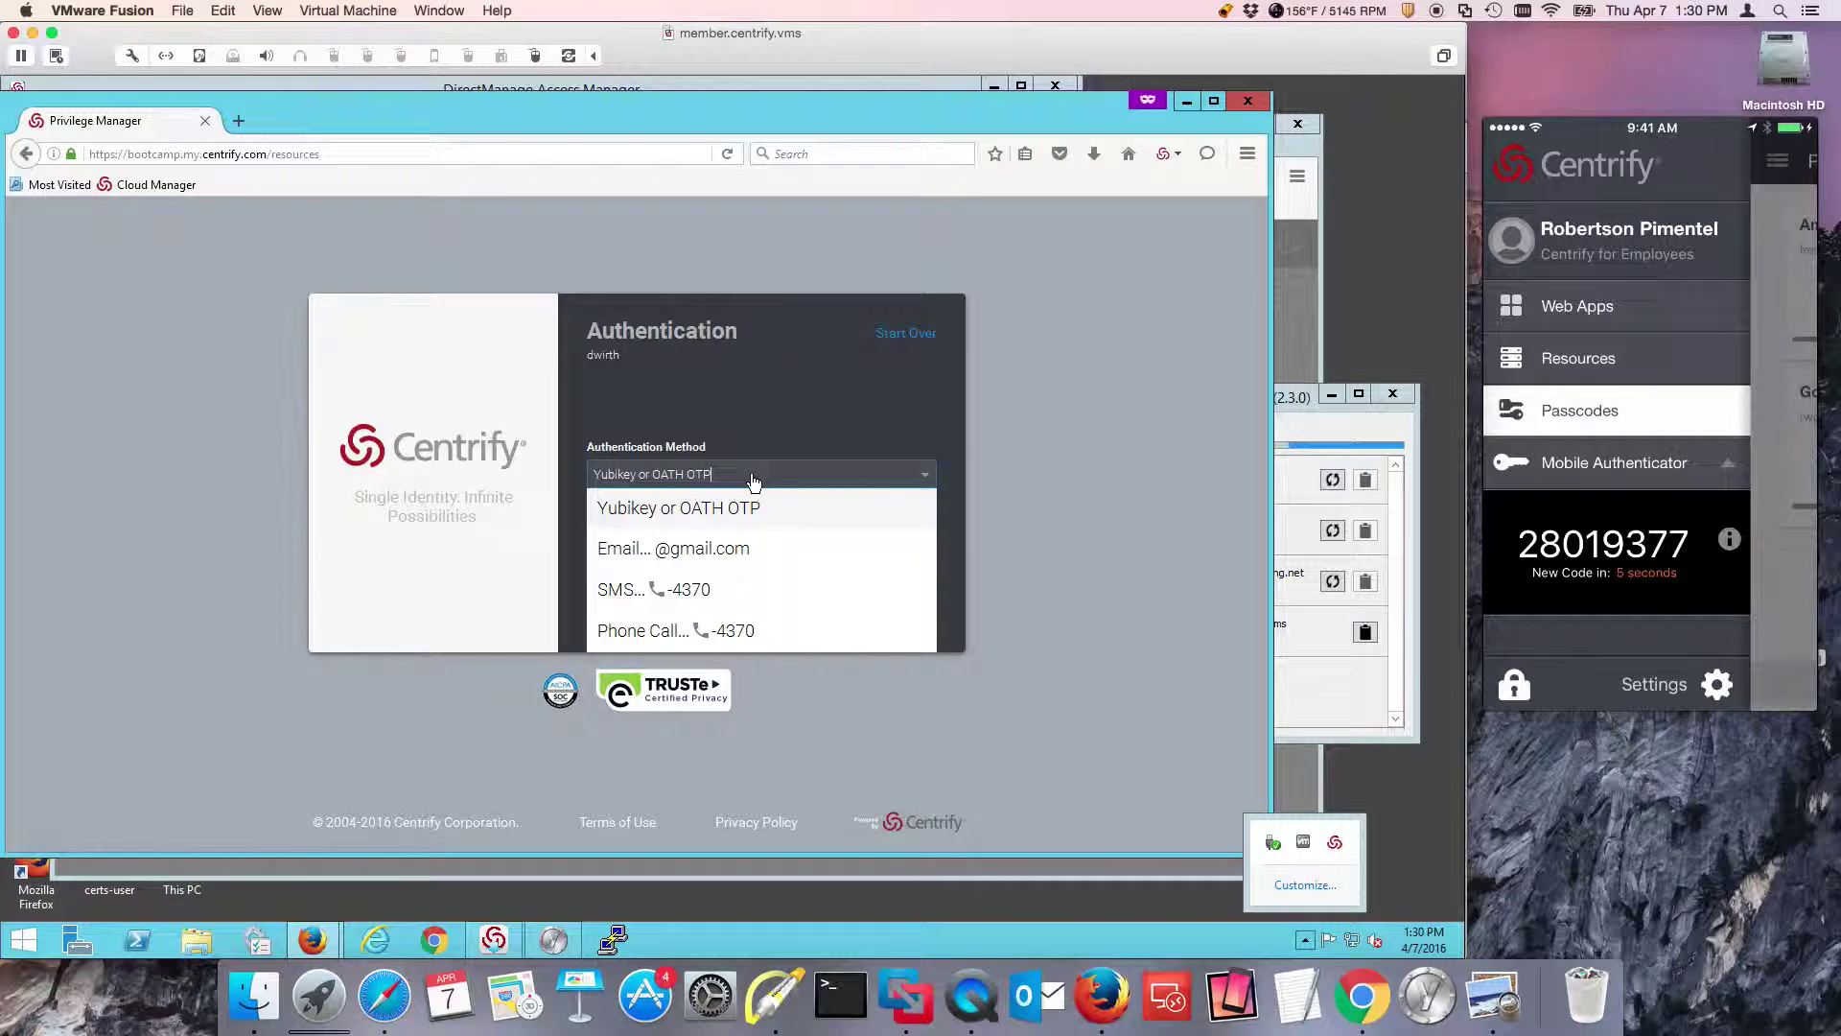
click(1055, 468)
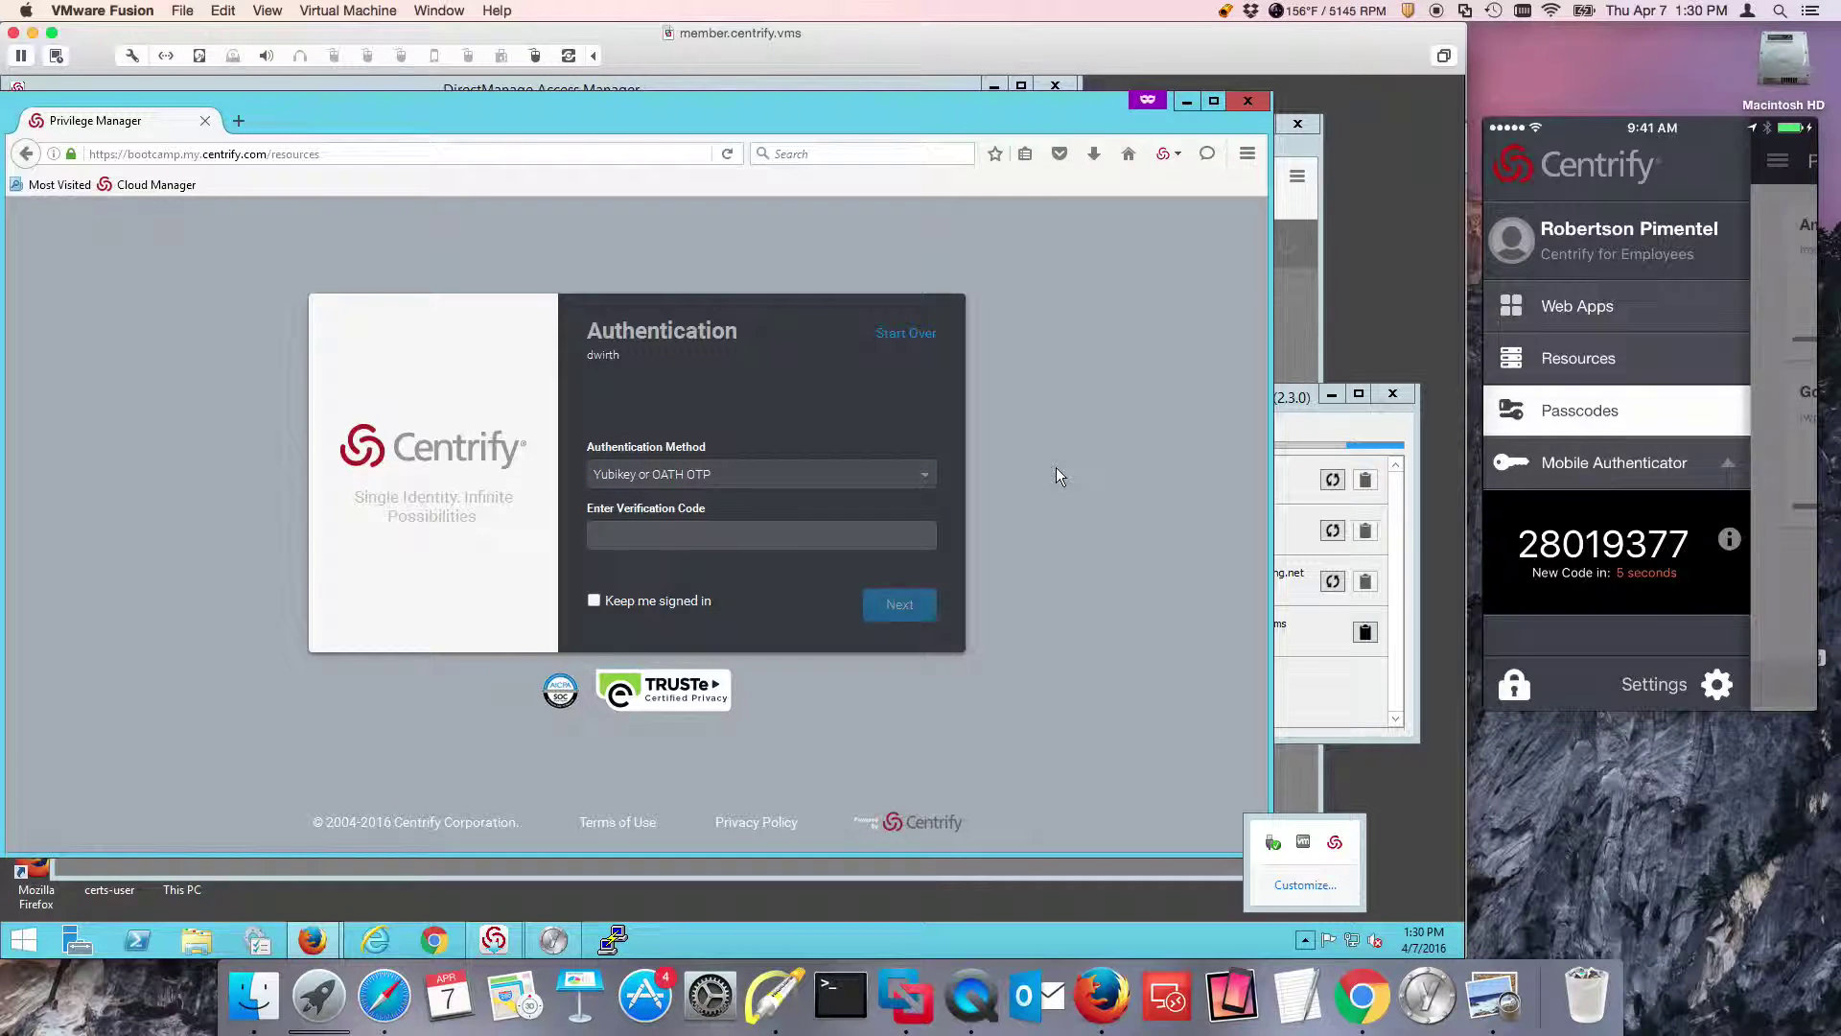